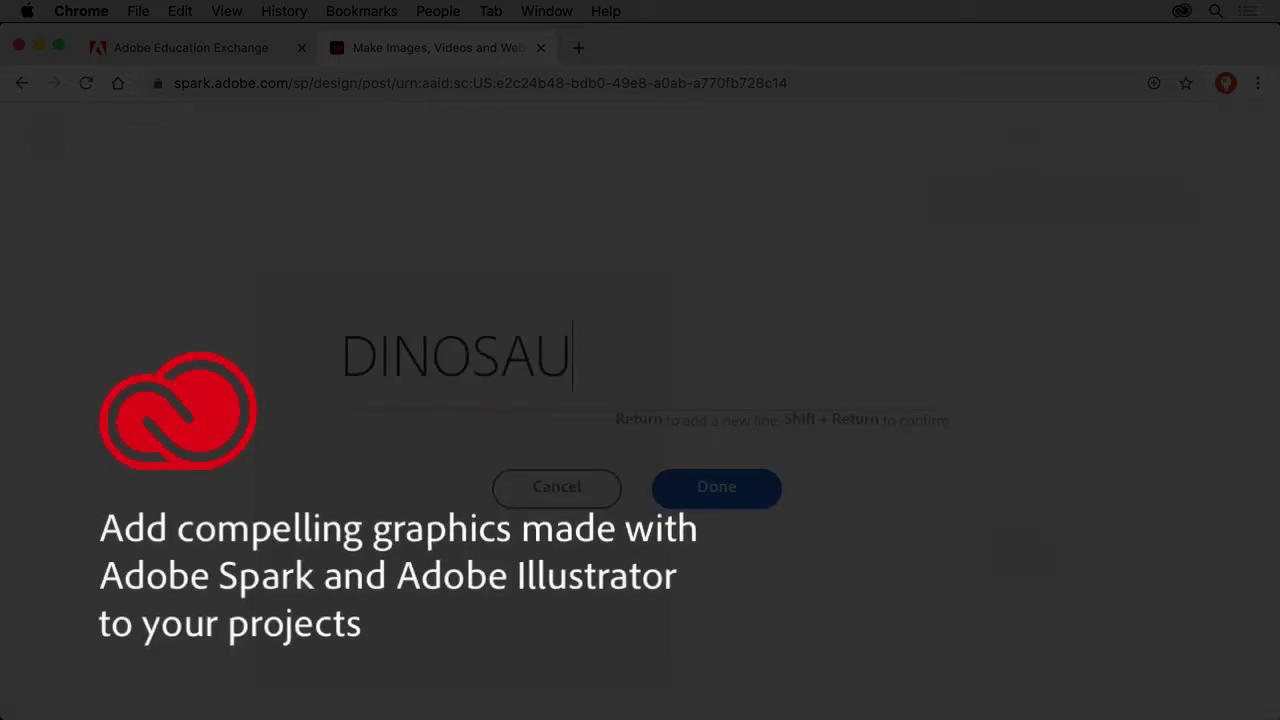
Step: Enter and centre the DINOSAURS title, then select the background photo to replace it
type("RS")
left_click(708, 482)
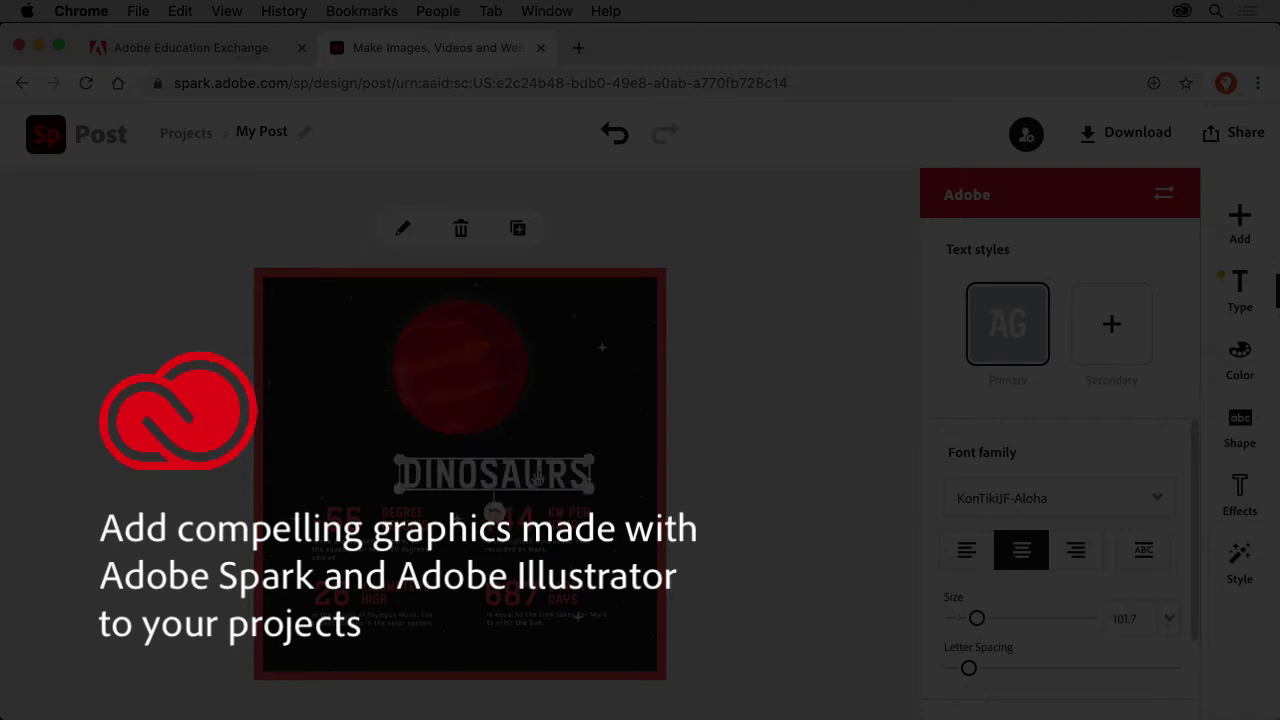
left_click_drag(538, 479, 504, 479)
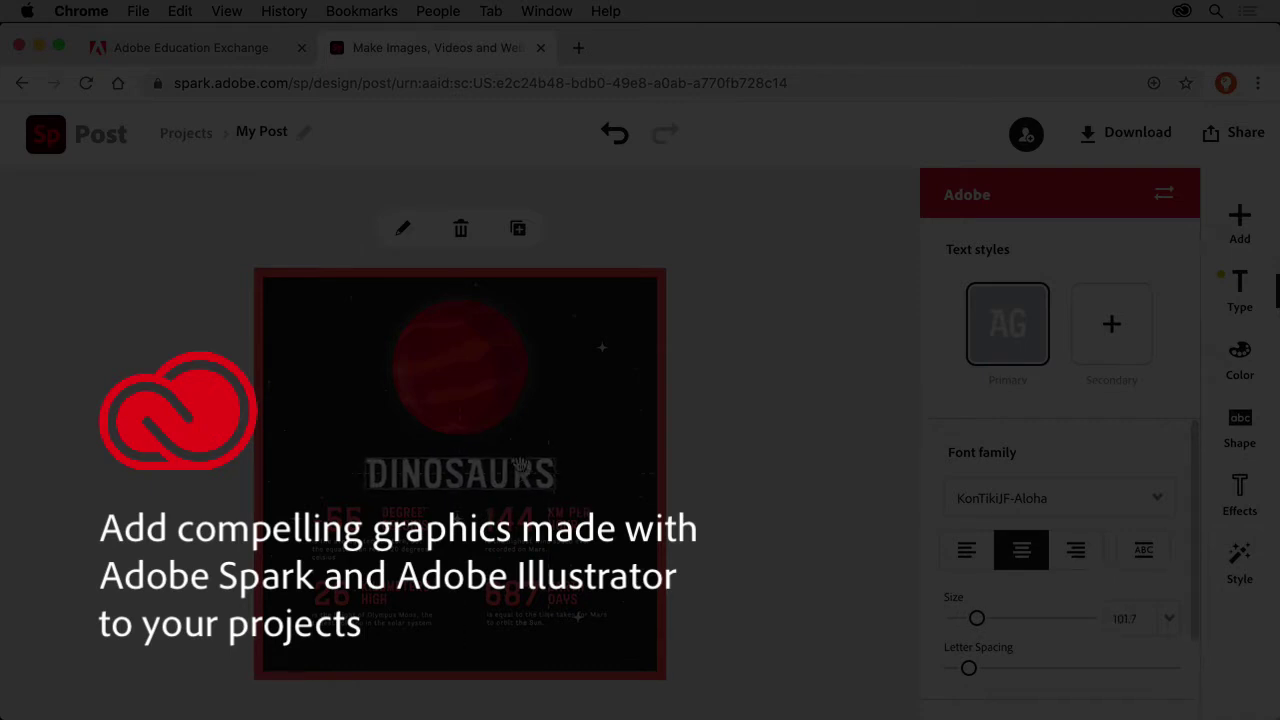
left_click(735, 453)
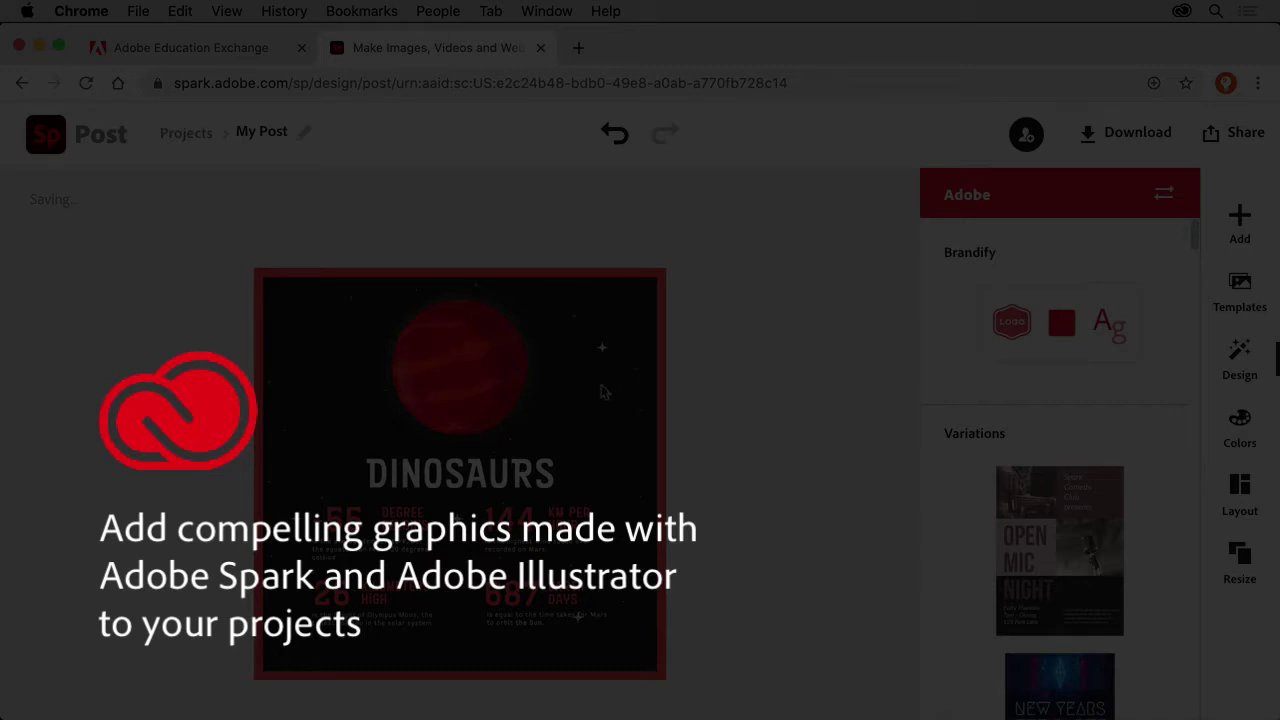
left_click(603, 392)
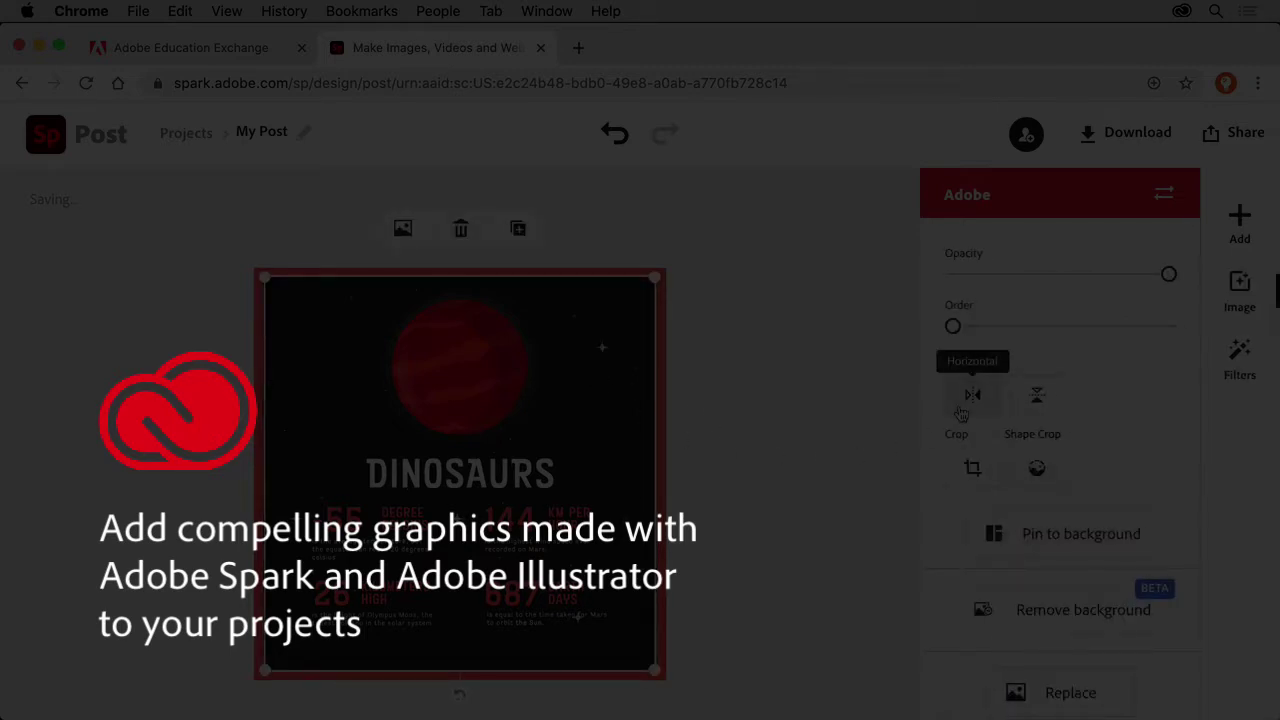
left_click(1030, 688)
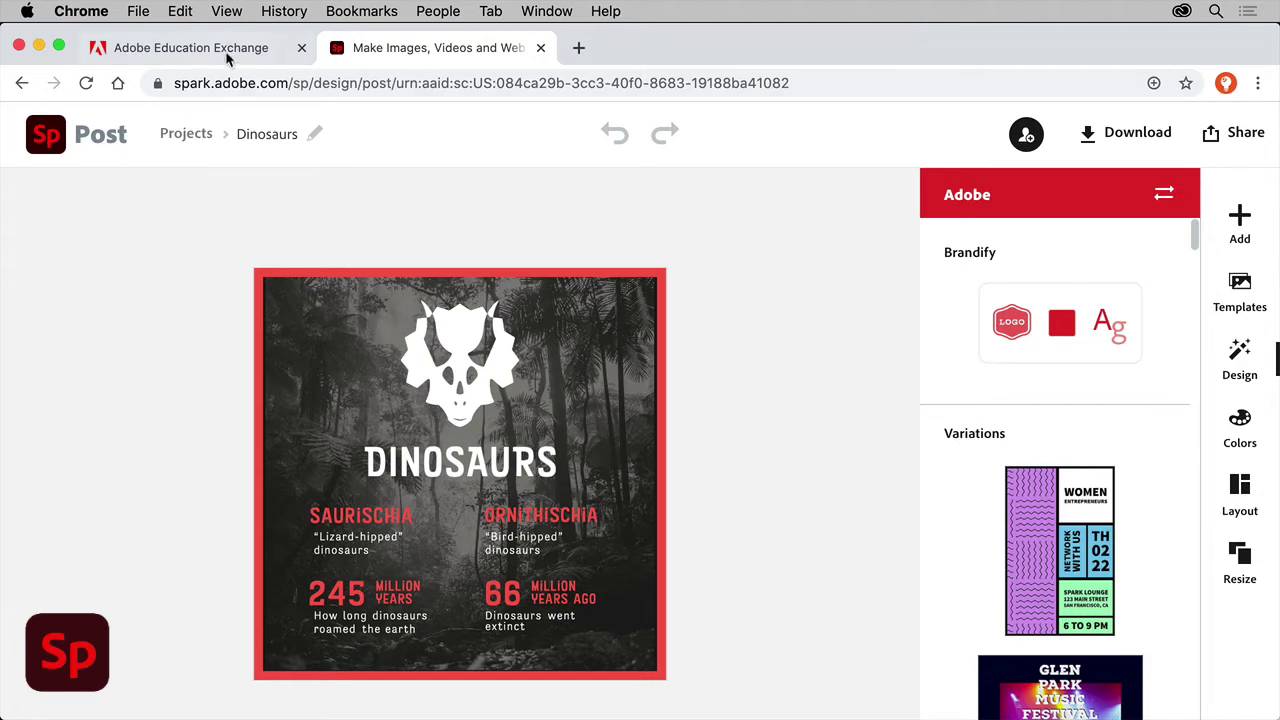
Step: Scroll through the Adobe Education Exchange Spark resources, then return to the Spark tab
left_click(227, 50)
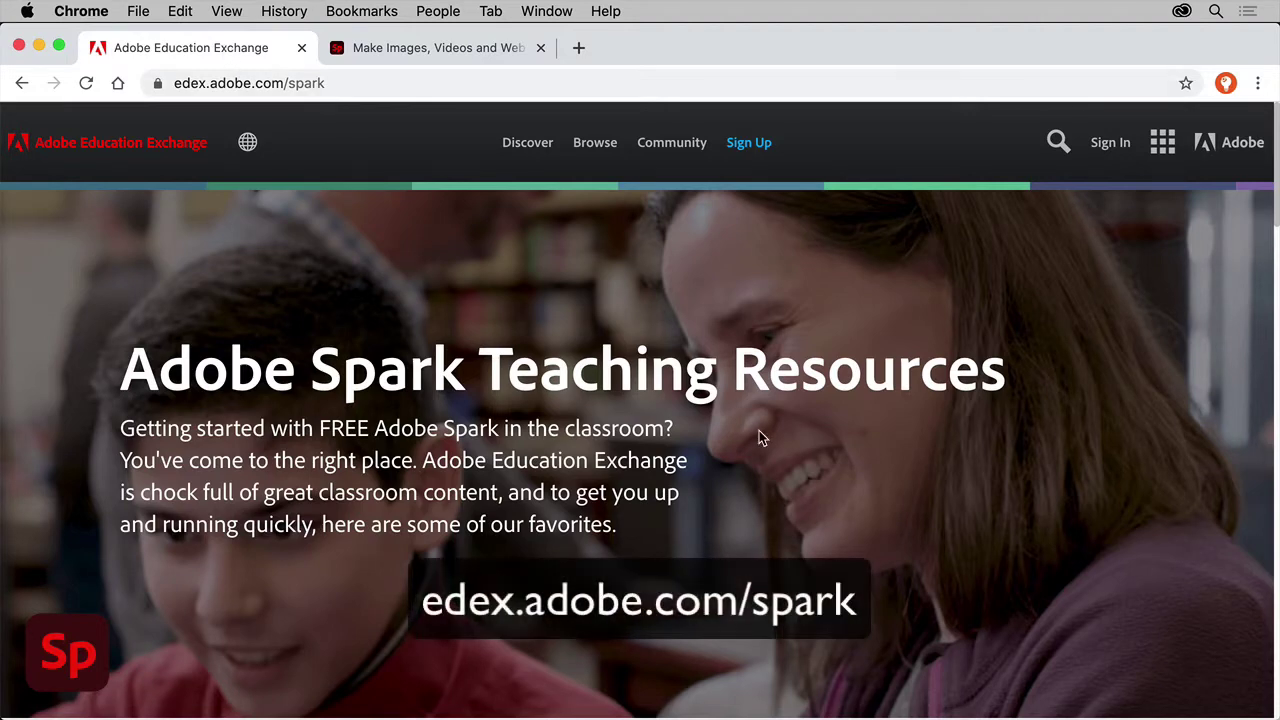
scroll(759, 437, "down", 2)
scroll(759, 437, "down", 10)
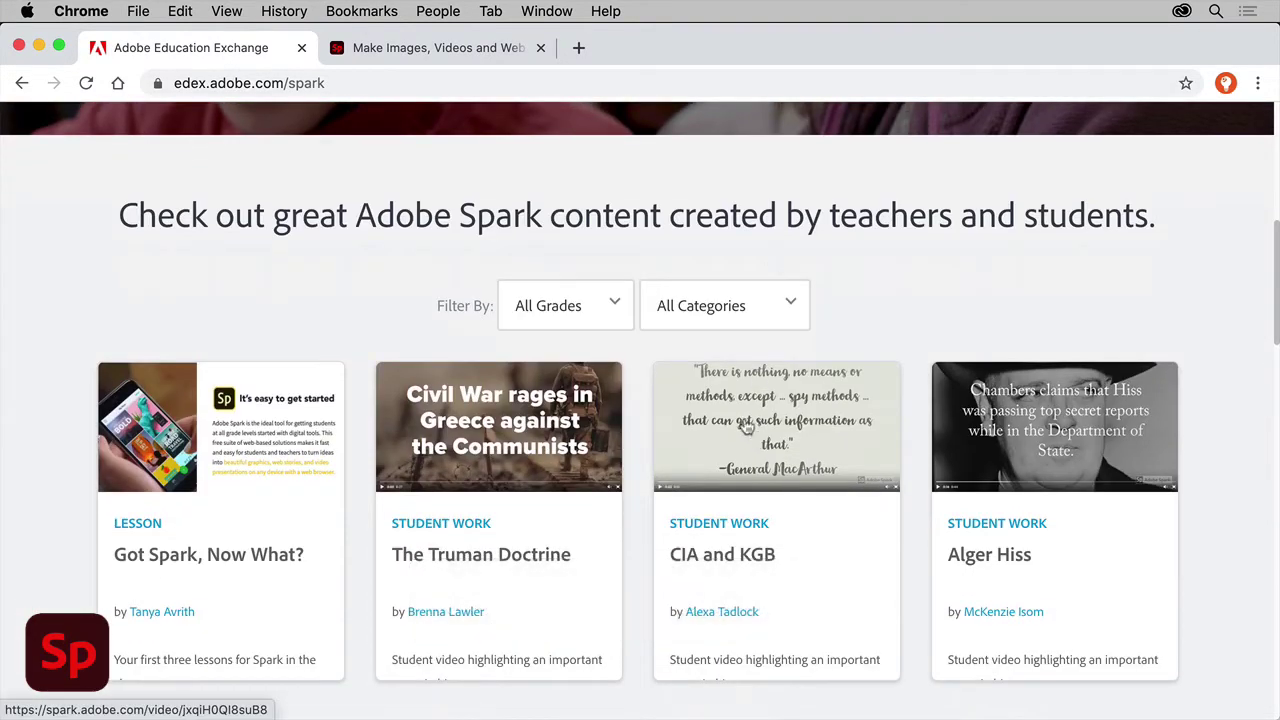
left_click(488, 48)
Step: Go to the Spark home page and search the templates for 'infographic'
left_click(45, 134)
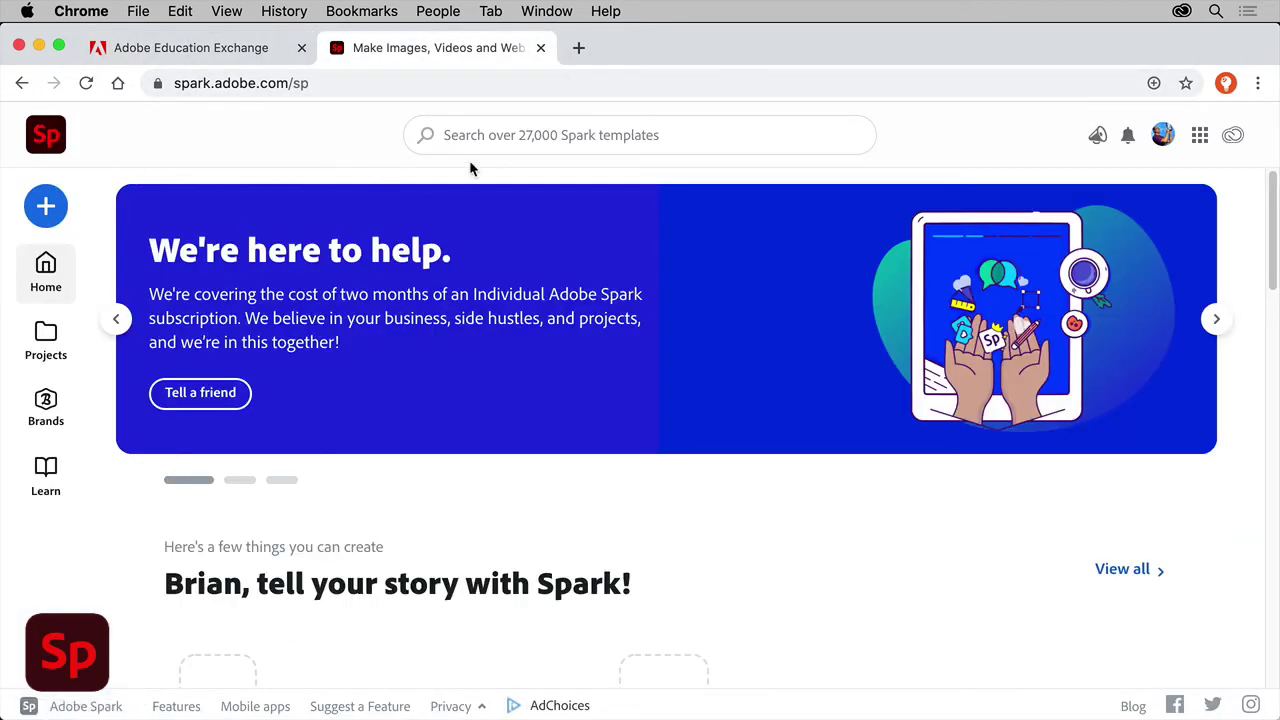
left_click(46, 206)
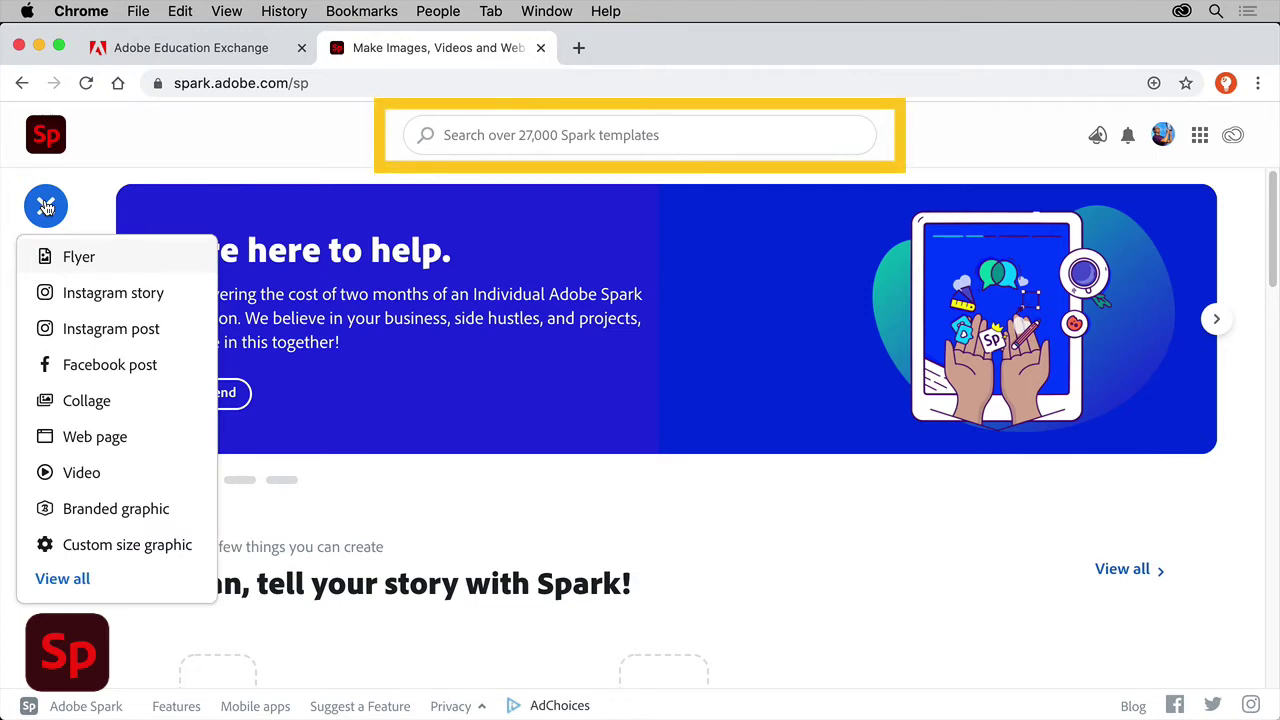
left_click(46, 206)
left_click(549, 135)
type("infographic")
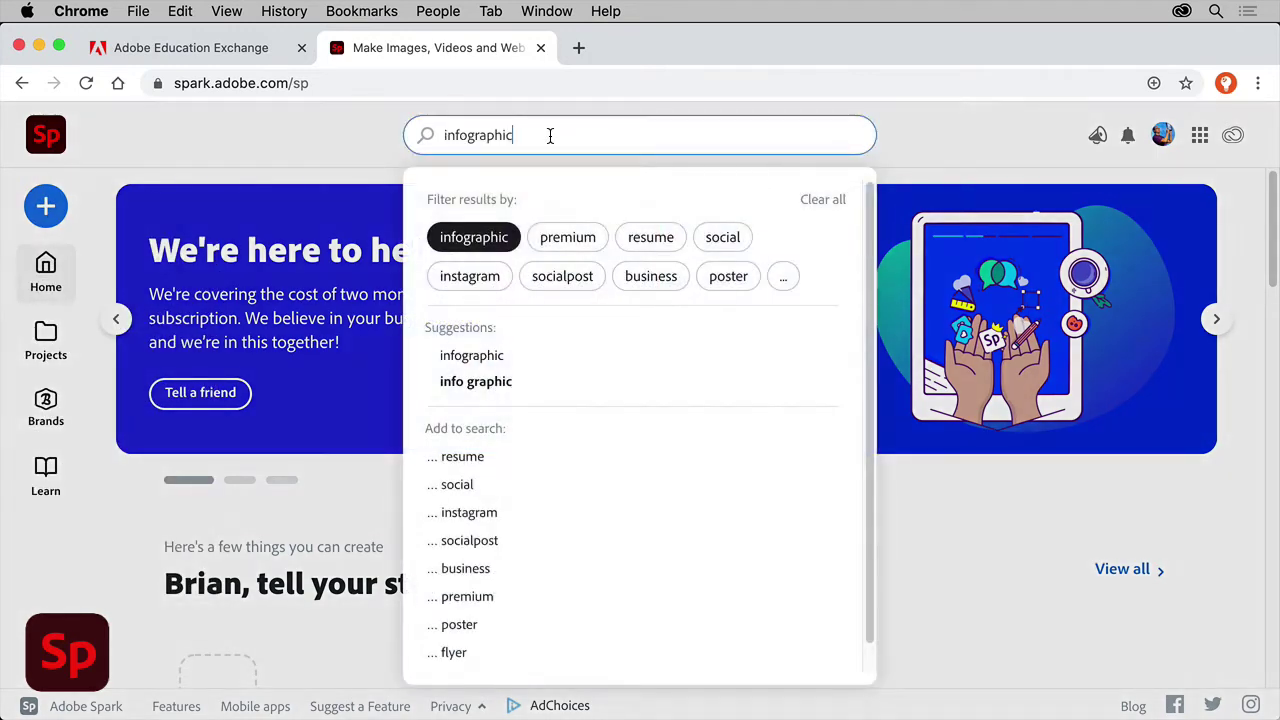
key("Return")
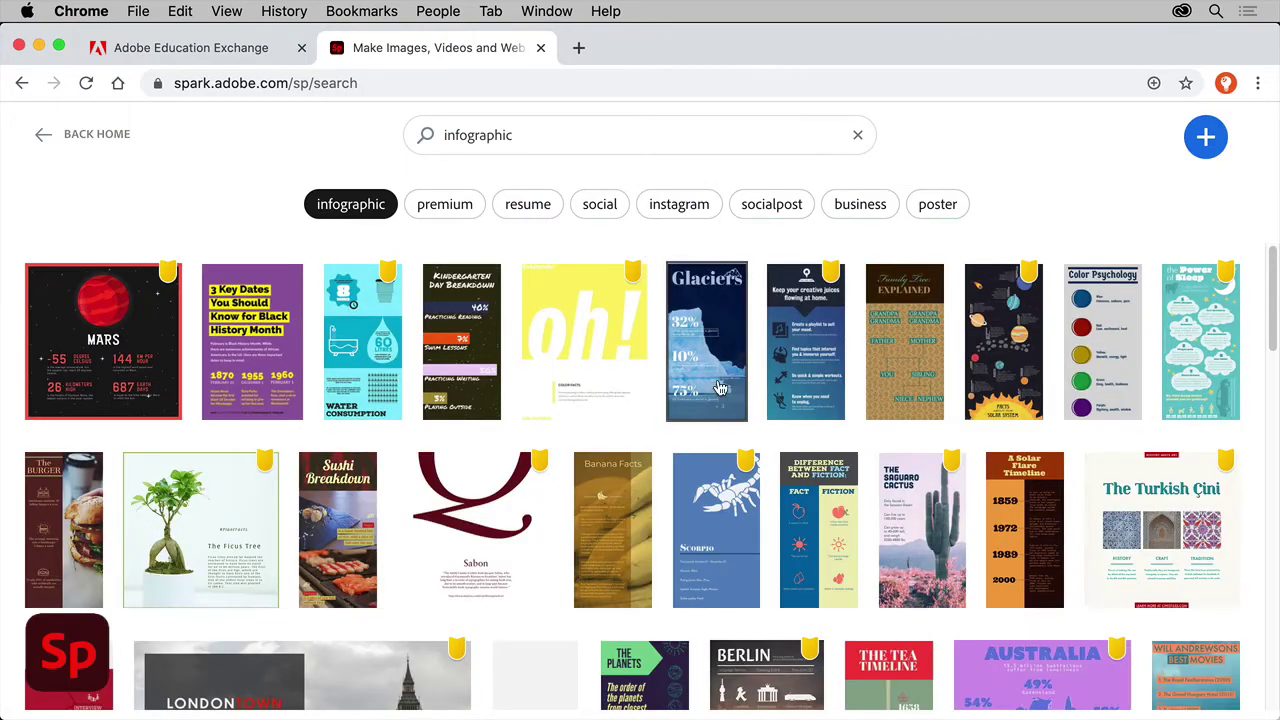
Step: Scroll the infographic results and open the Mars template preview
scroll(675, 525, "down", 5)
scroll(675, 525, "down", 15)
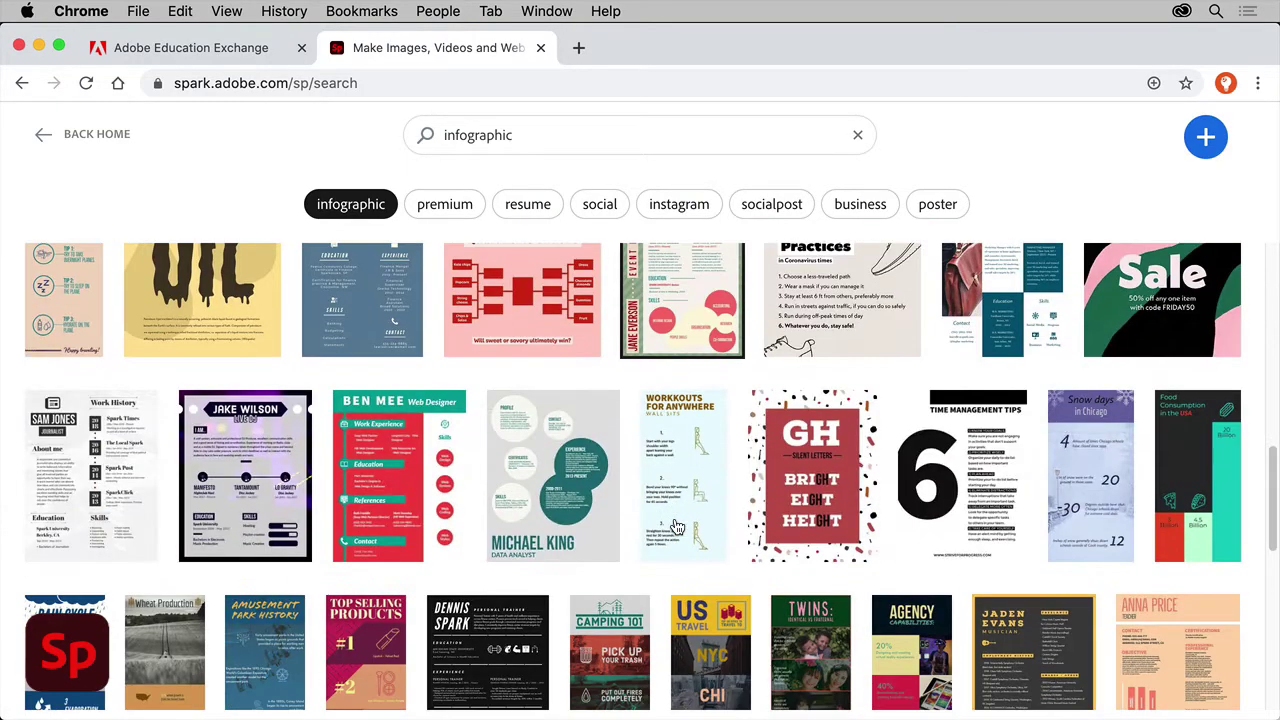
scroll(676, 527, "down", 3)
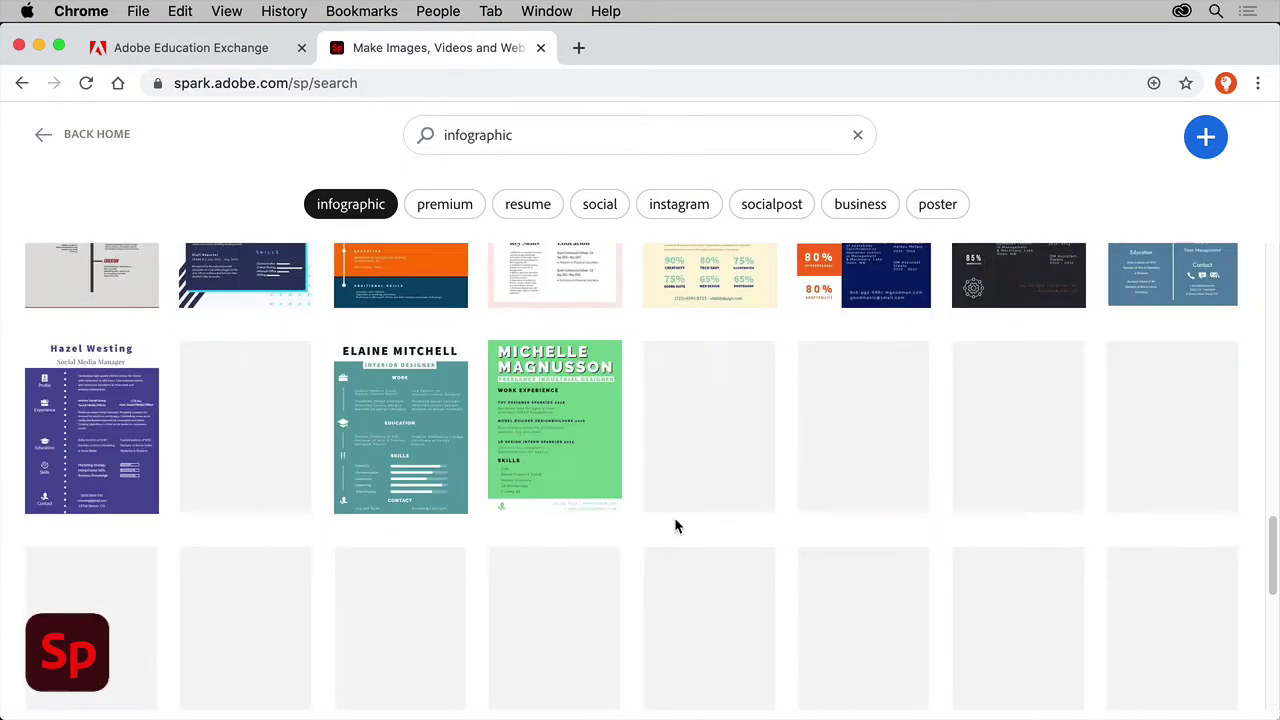
scroll(676, 527, "up", 5)
scroll(676, 525, "up", 10)
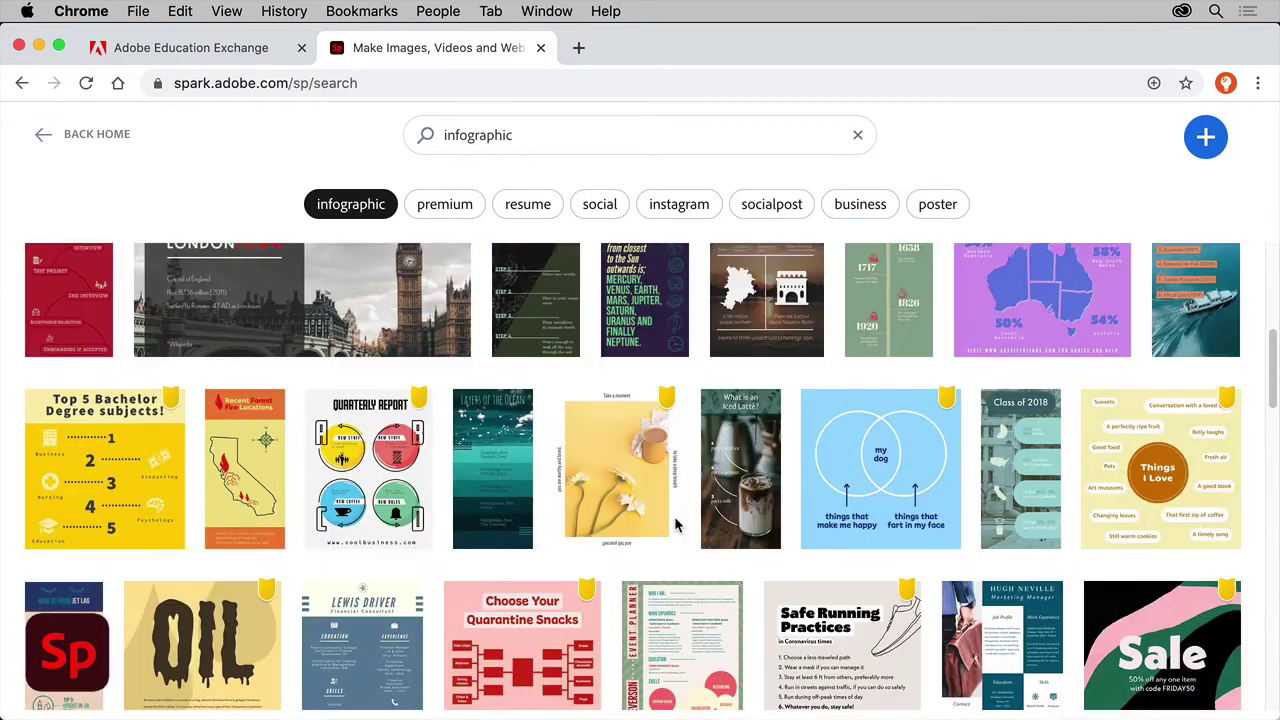
scroll(675, 525, "up", 1)
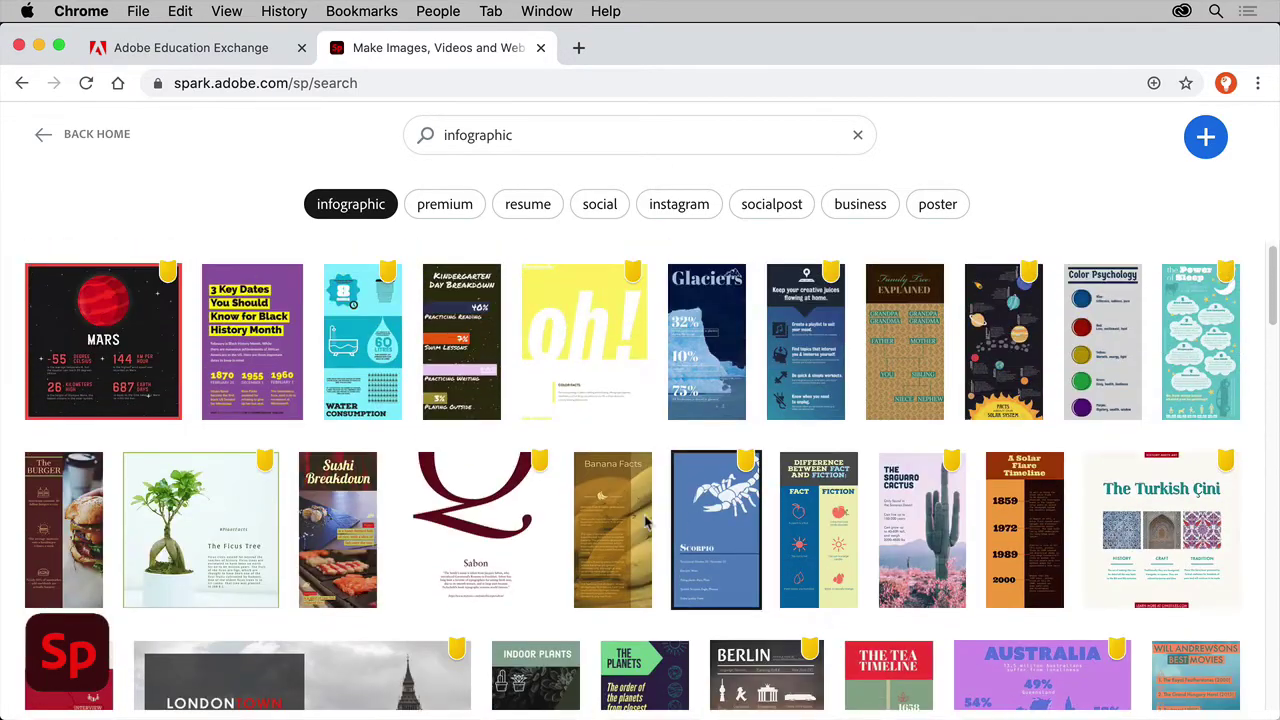
left_click(139, 371)
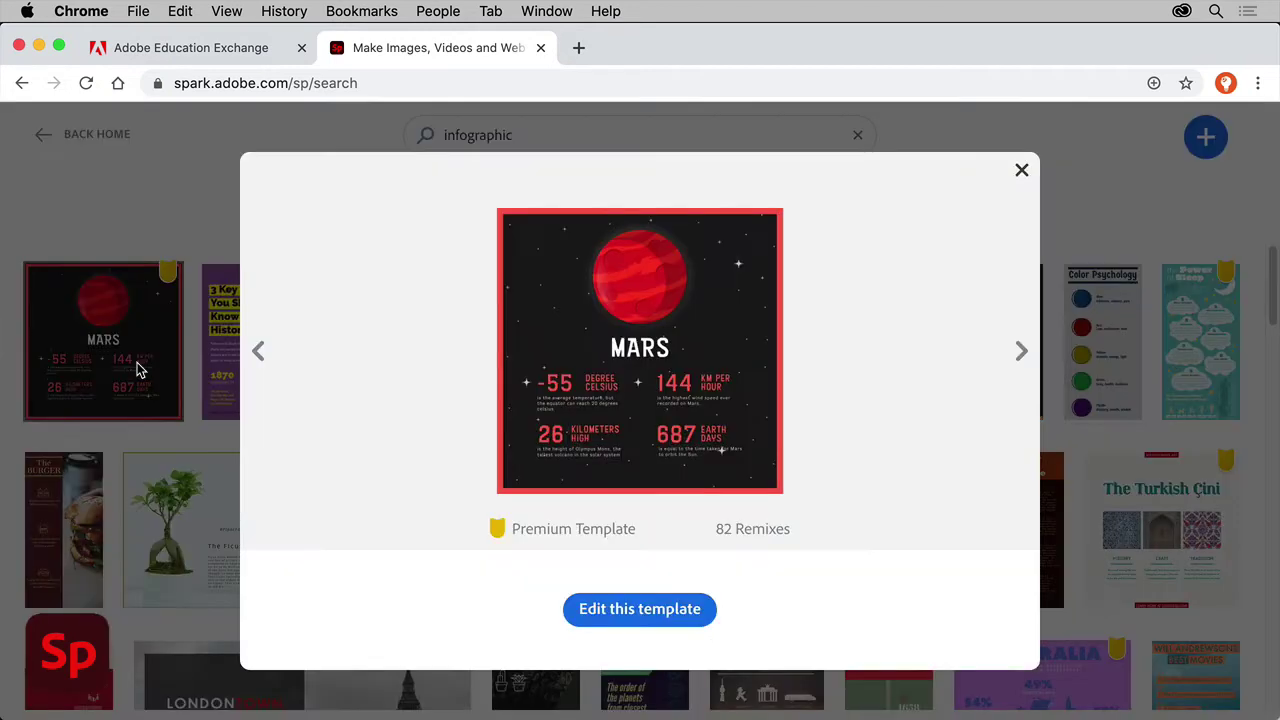
Step: Open the Mars template for editing, dismissing the Kindergarten Day Breakdown template switch
left_click(669, 608)
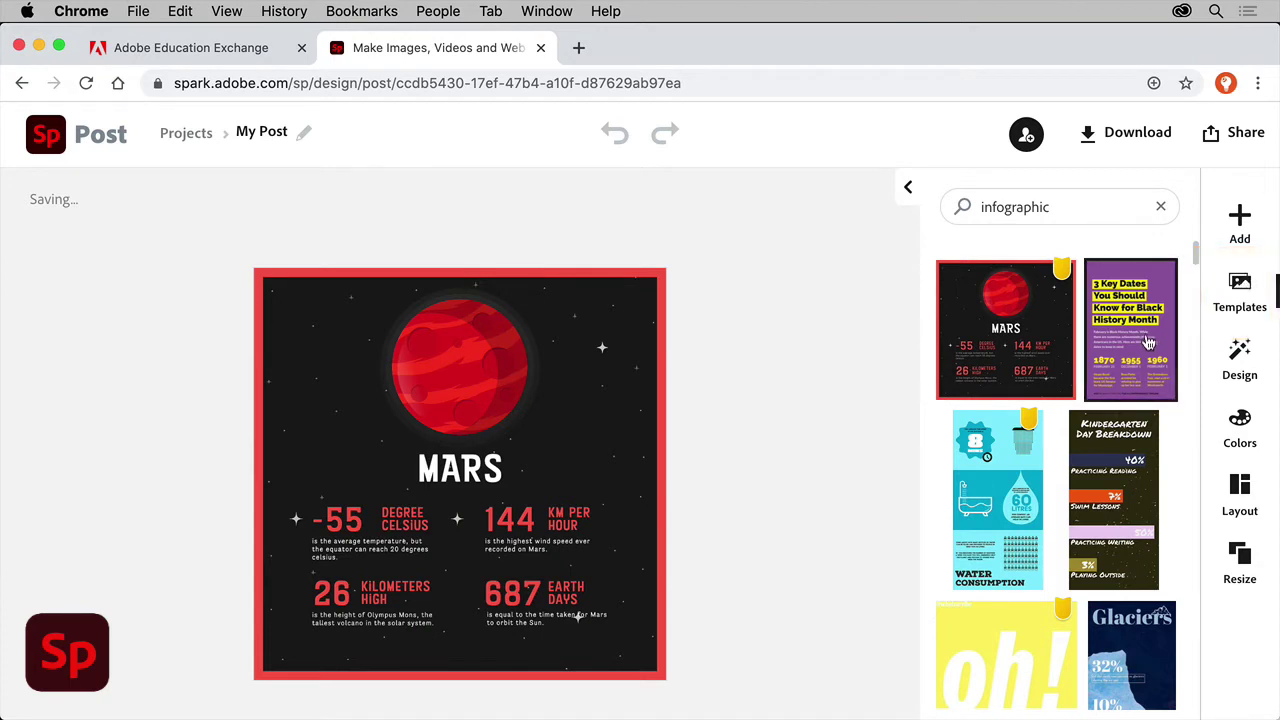
left_click(1122, 465)
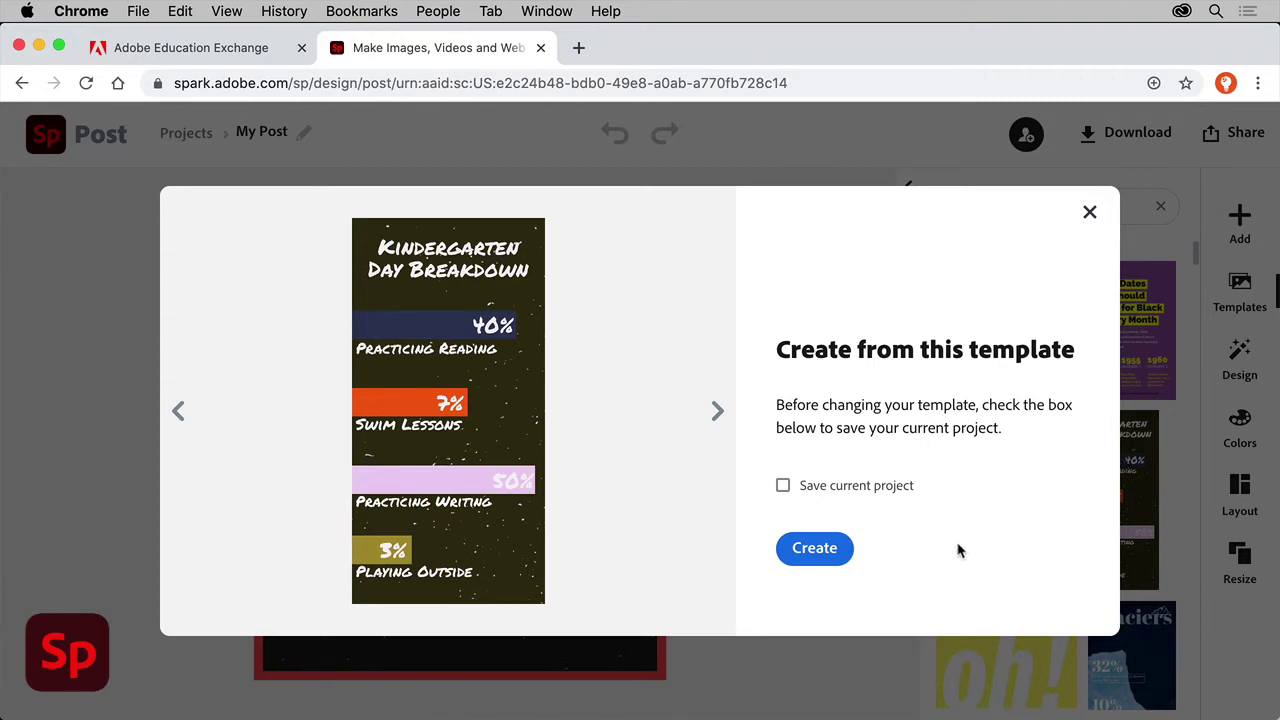
left_click(1089, 211)
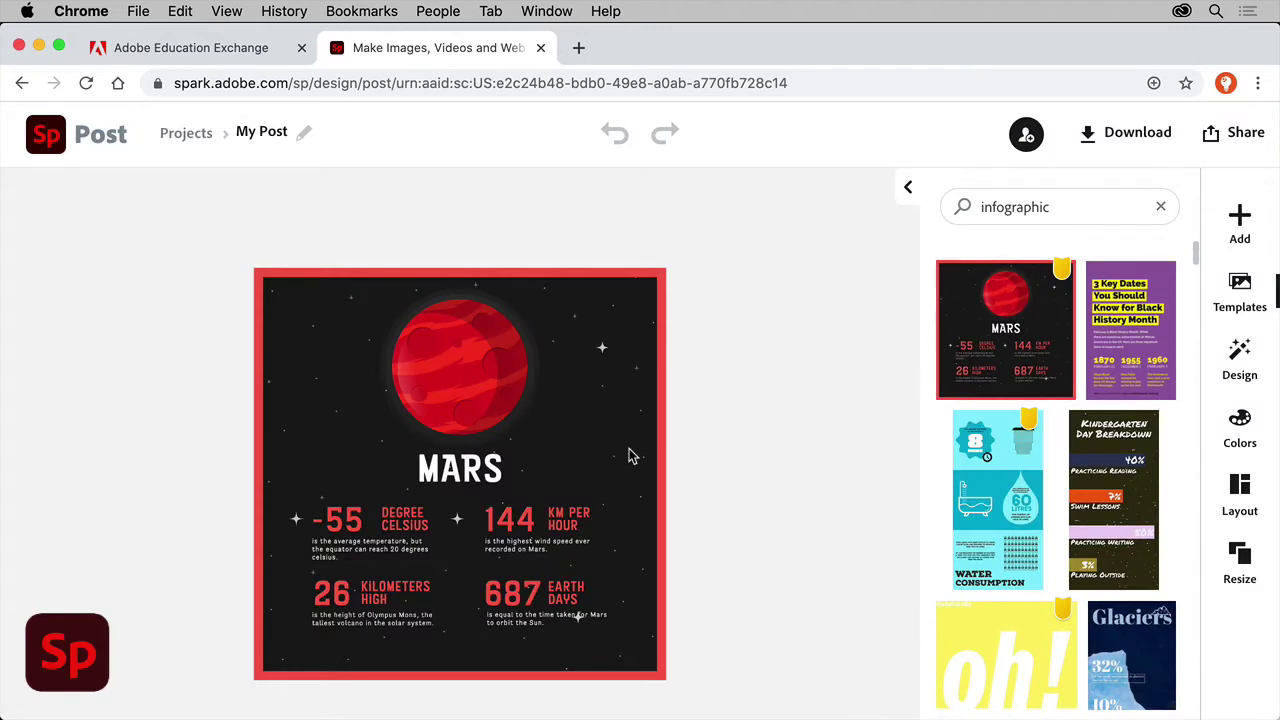
left_click(1243, 356)
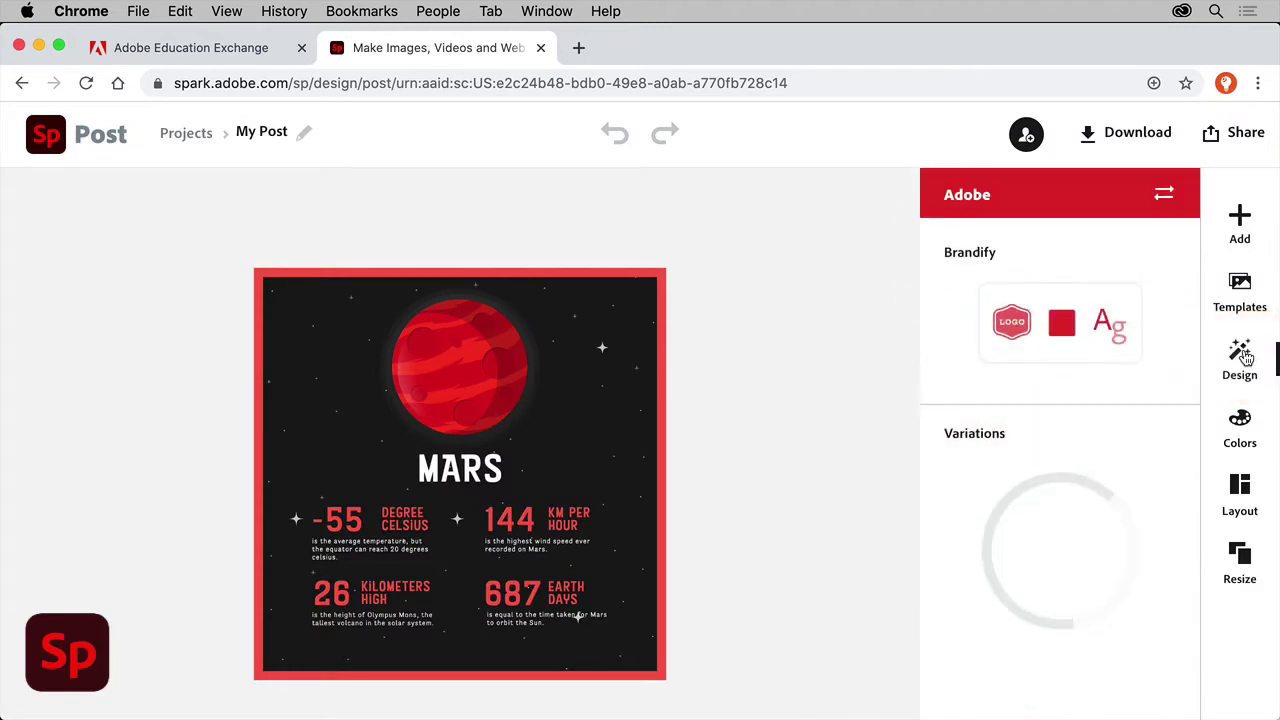
mouse_move(1096, 343)
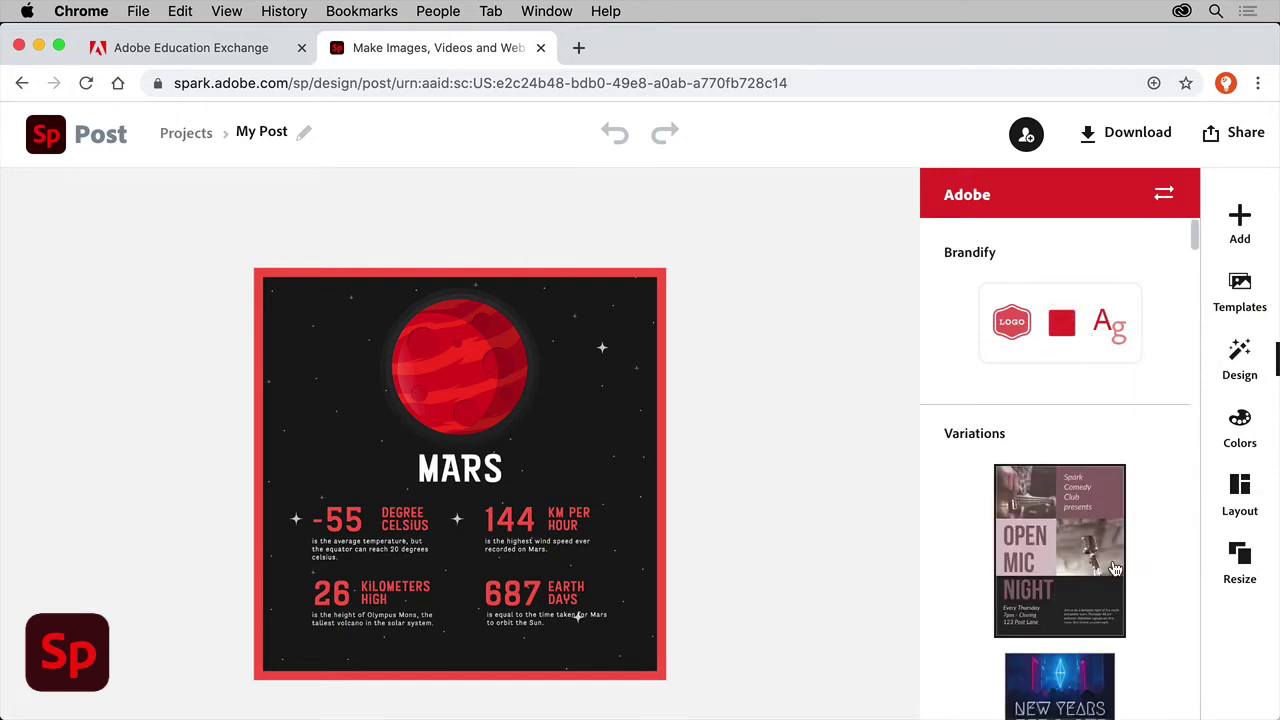
mouse_move(1090, 584)
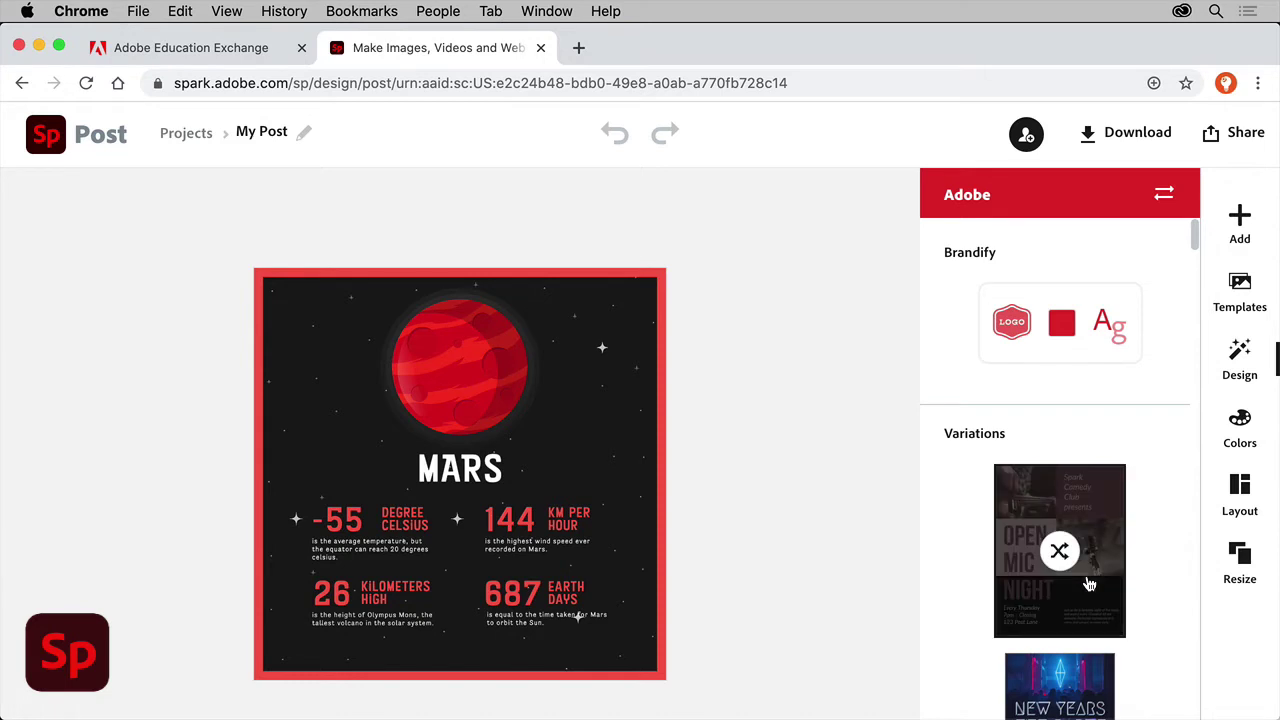
left_click(1090, 584)
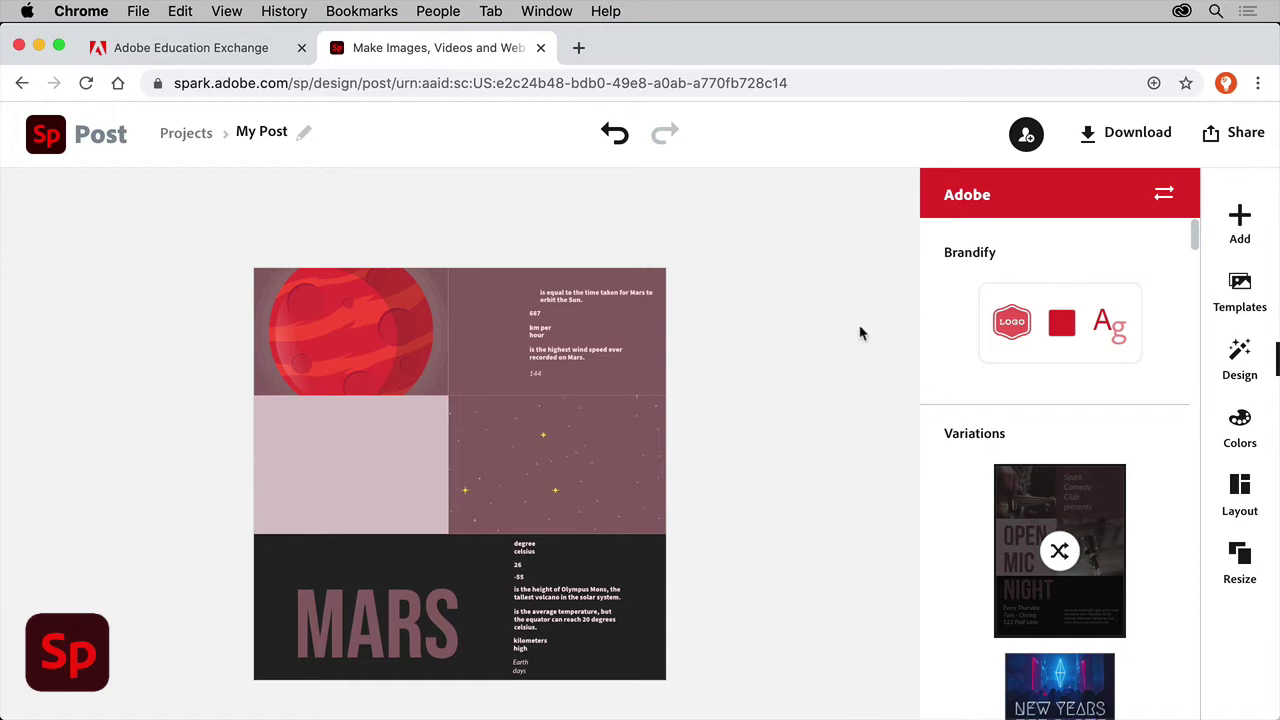
left_click(615, 135)
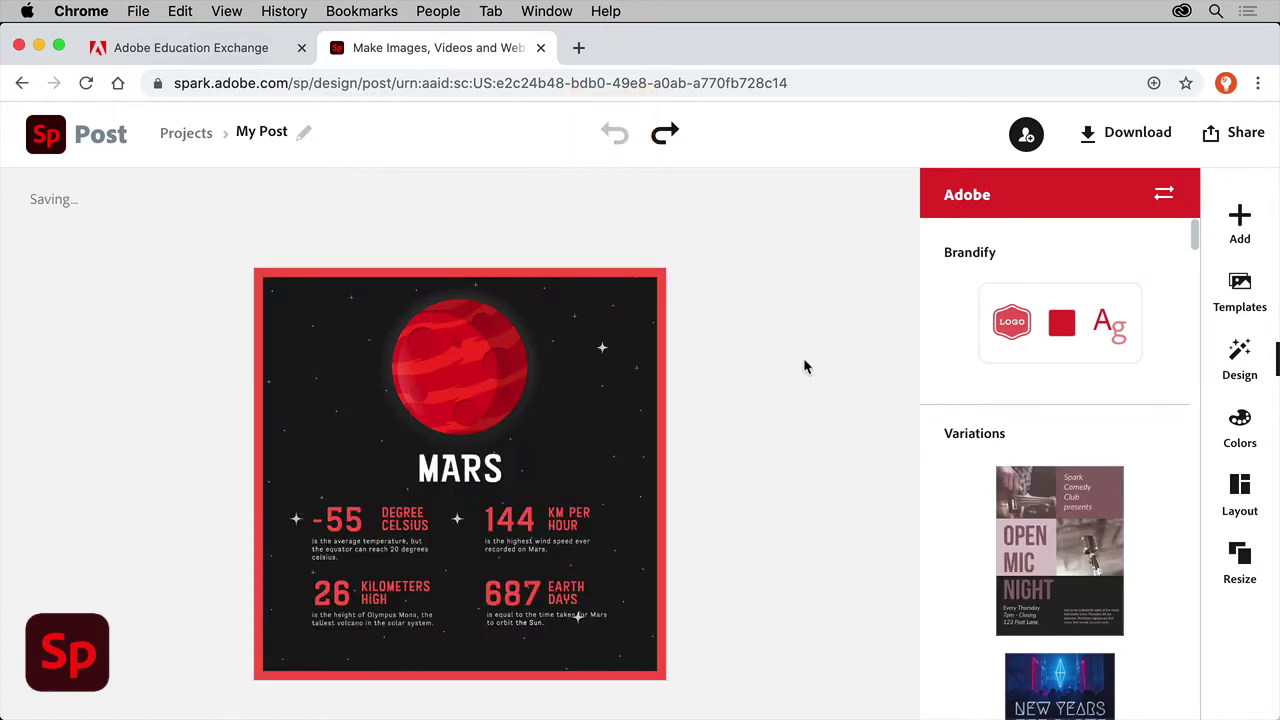
Step: Replace the MARS title text with DINOSAURS and enlarge it to about size 101.7
left_click(456, 480)
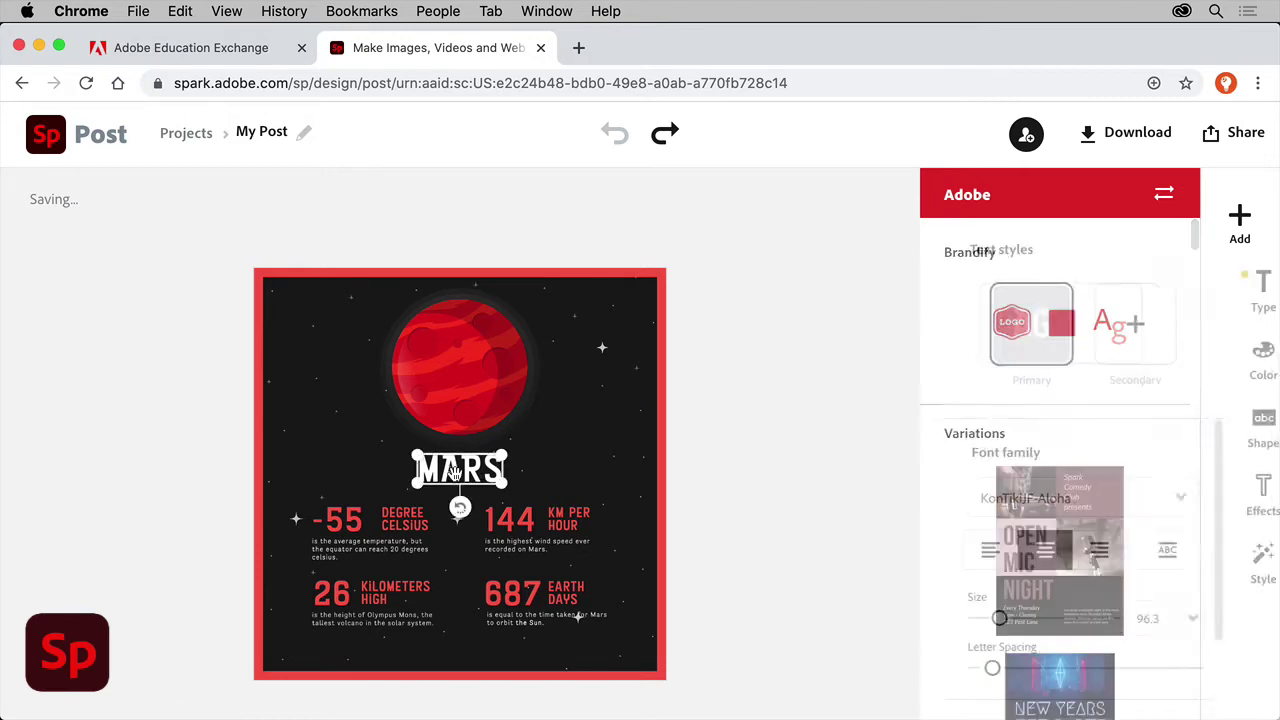
left_click(456, 480)
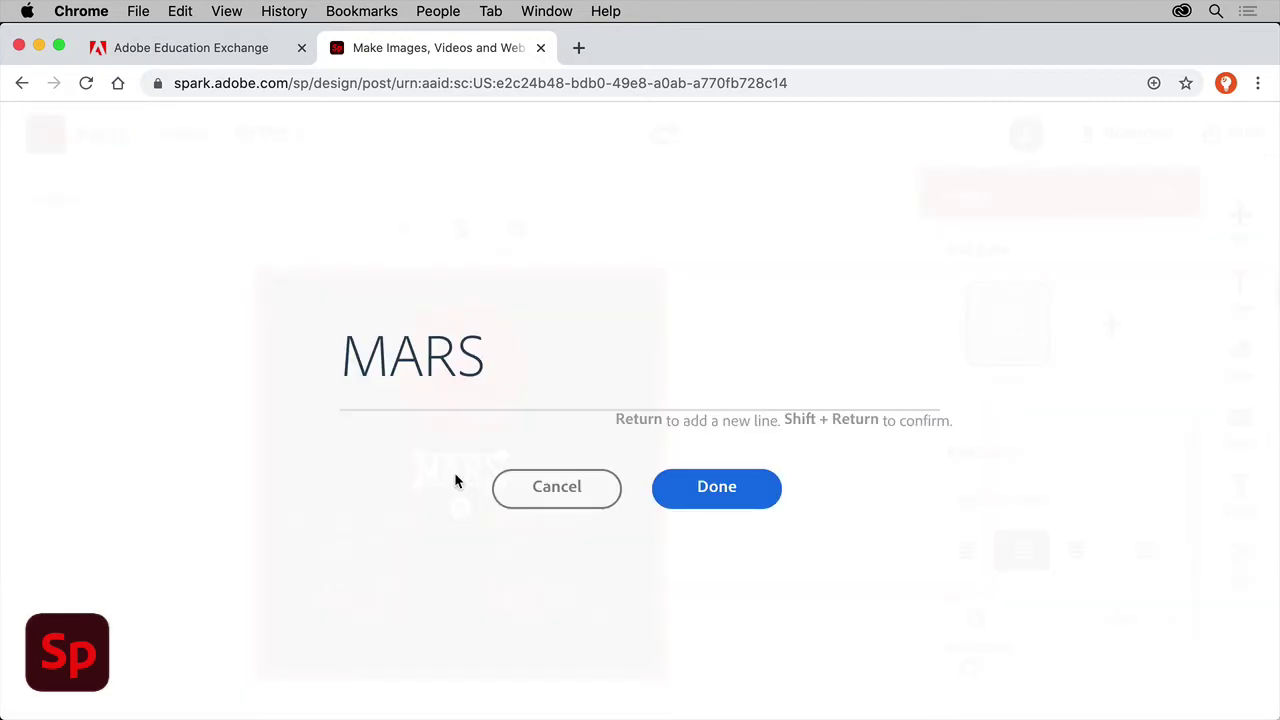
left_click(500, 486)
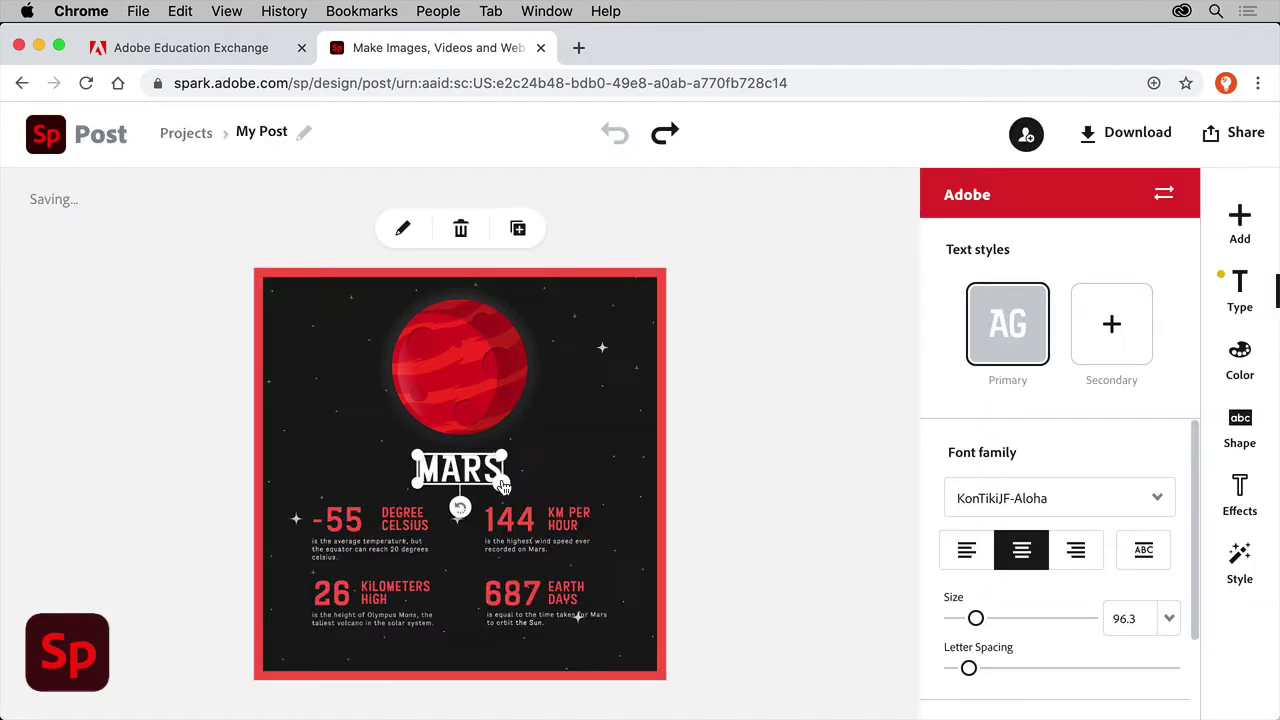
left_click(404, 230)
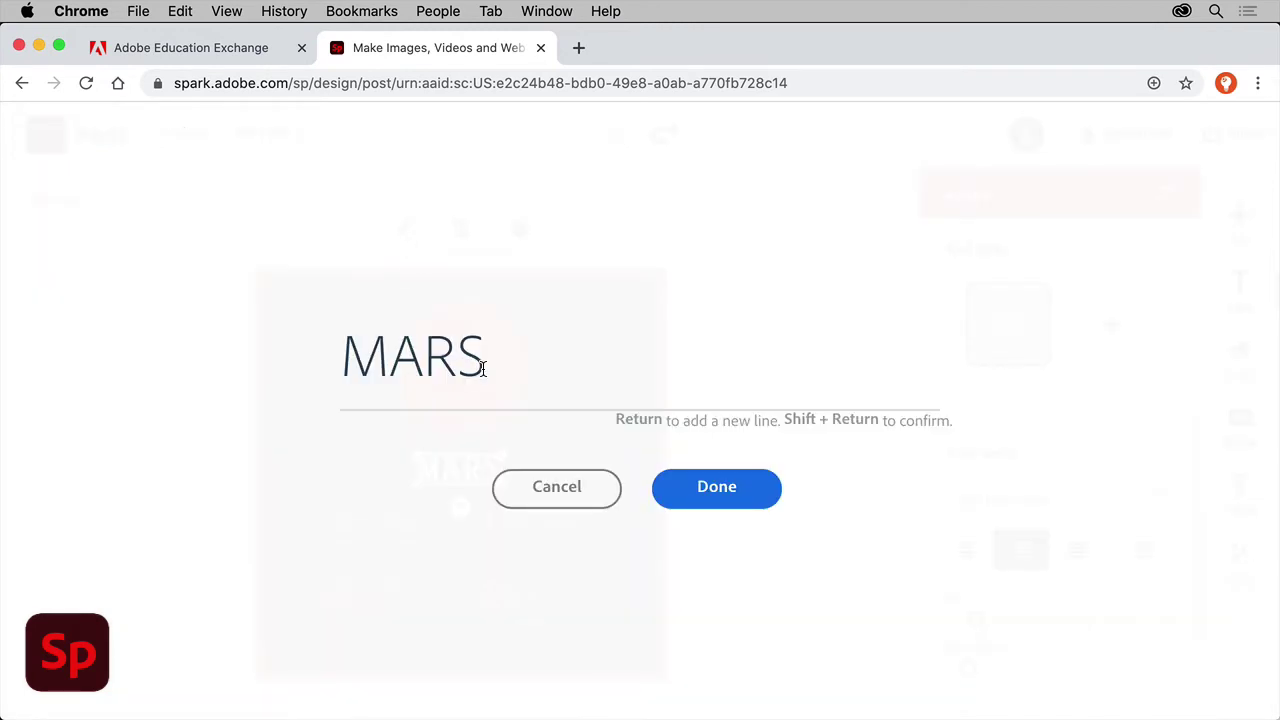
key("super+a")
type("DIN")
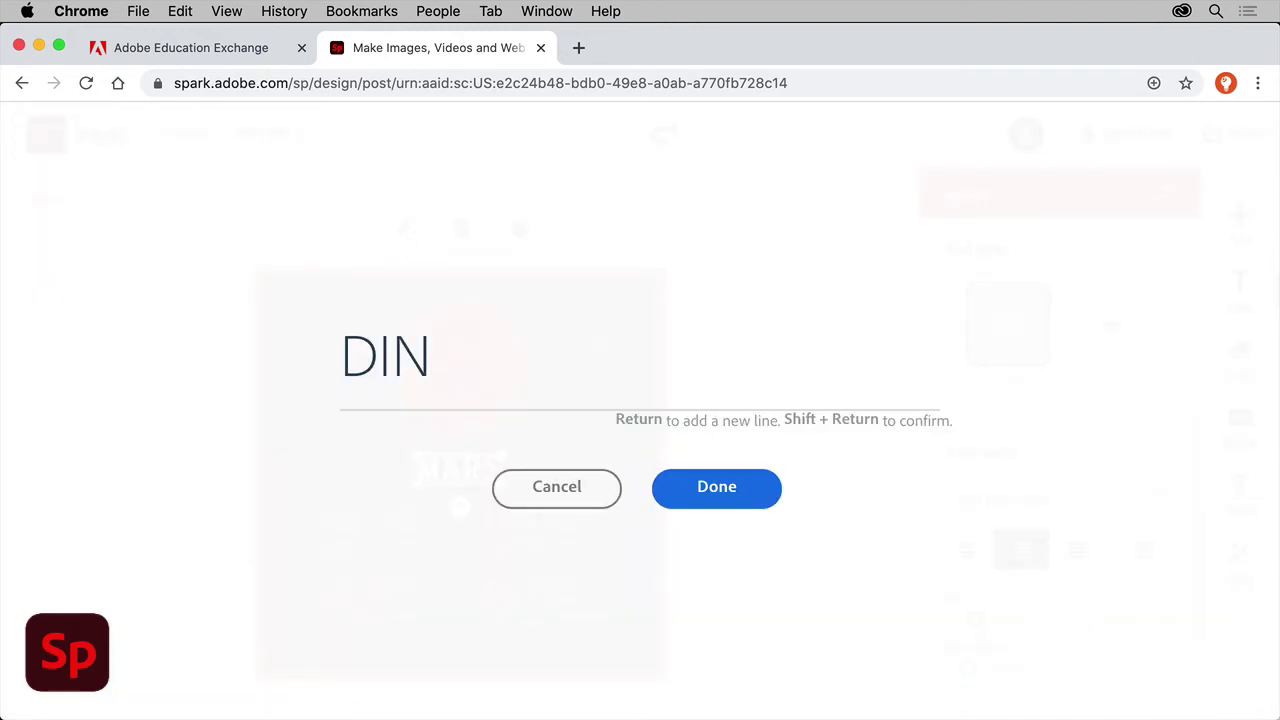
type("OSAURS")
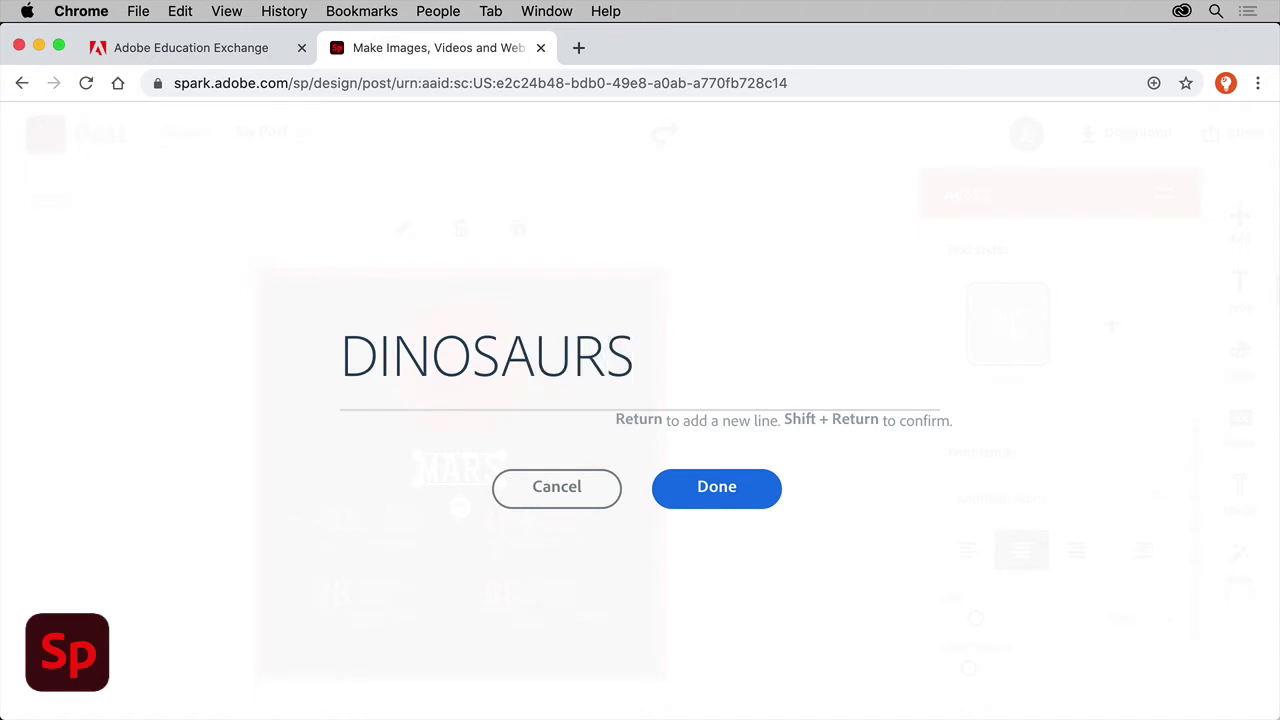
left_click(706, 482)
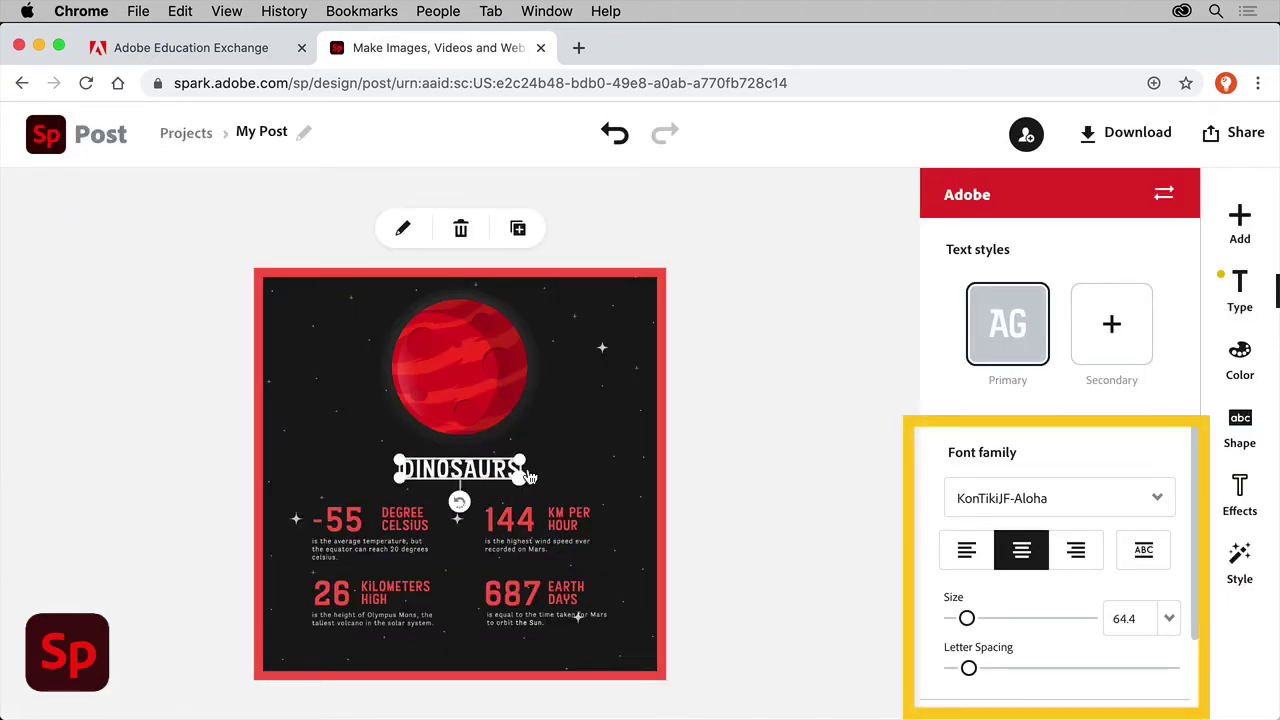
mouse_move(520, 477)
left_mouse_down()
mouse_move(600, 486)
mouse_move(511, 479)
mouse_move(523, 472)
left_mouse_up()
Step: Swap the background for a forest photo from a 'dinosaur land' free-photo search and lower its opacity
left_click(733, 453)
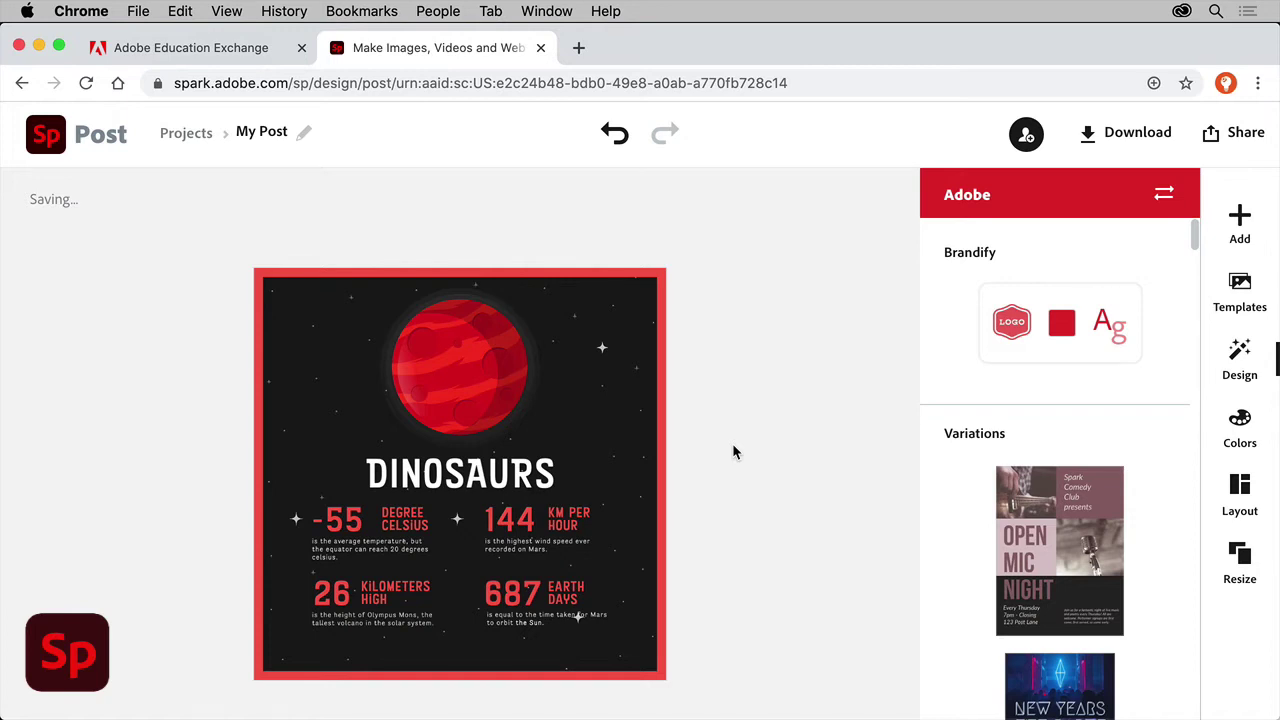
left_click(602, 389)
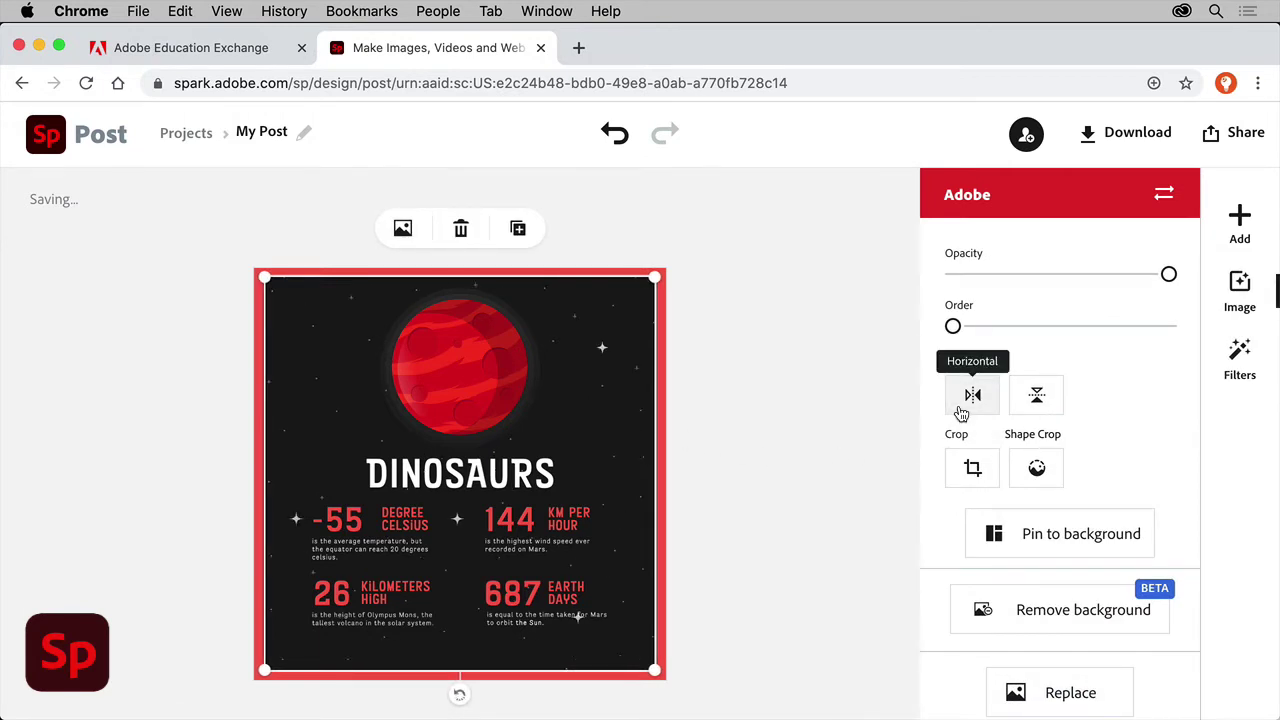
left_click(1030, 686)
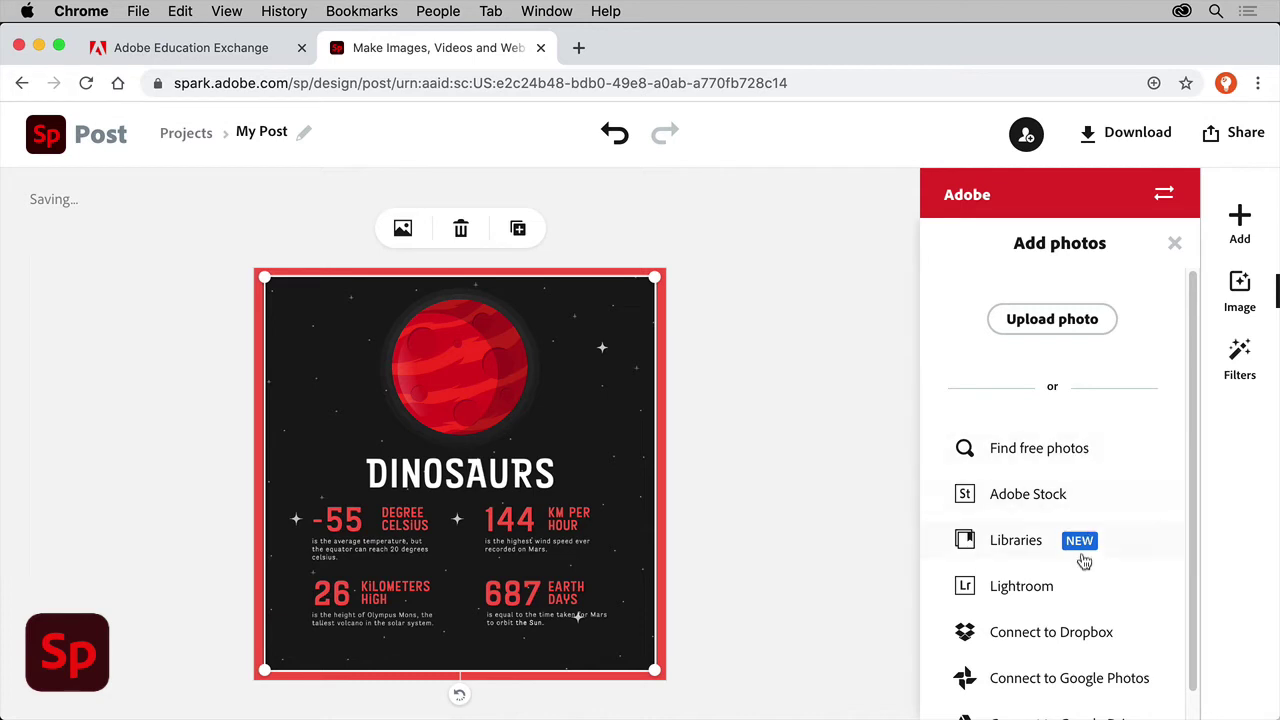
left_click(1082, 457)
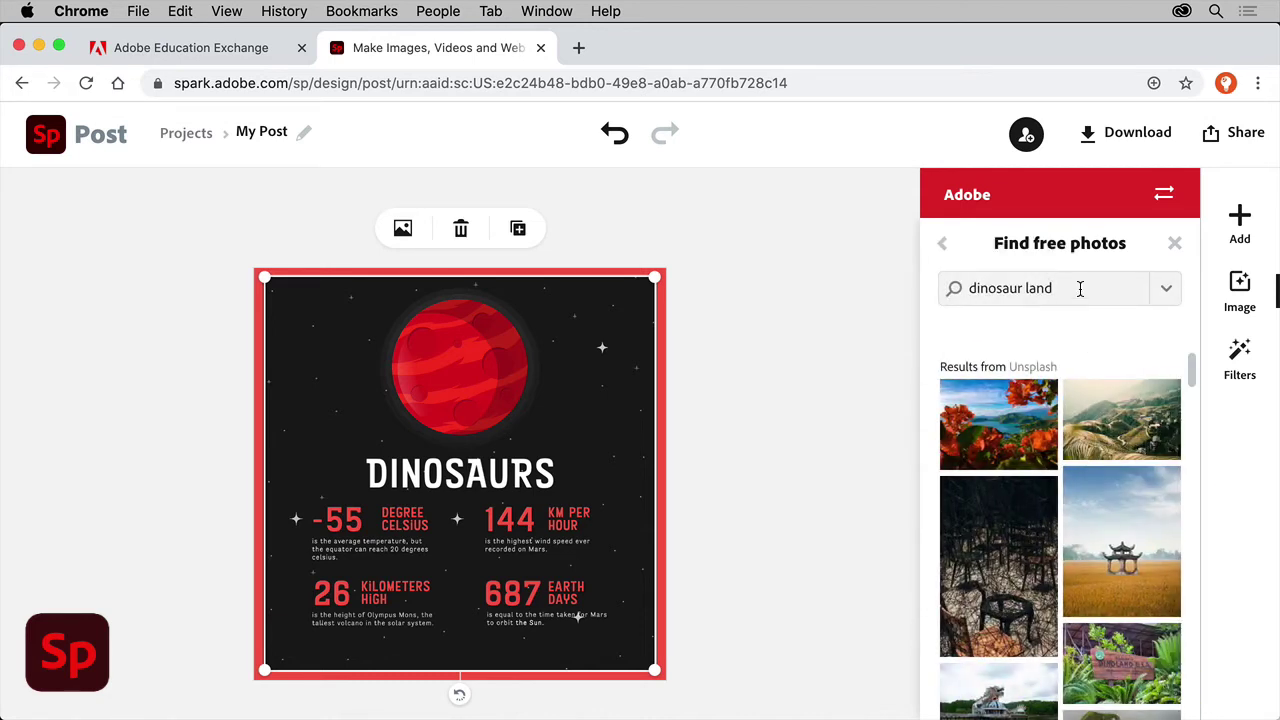
scroll(1118, 500, "down", 10)
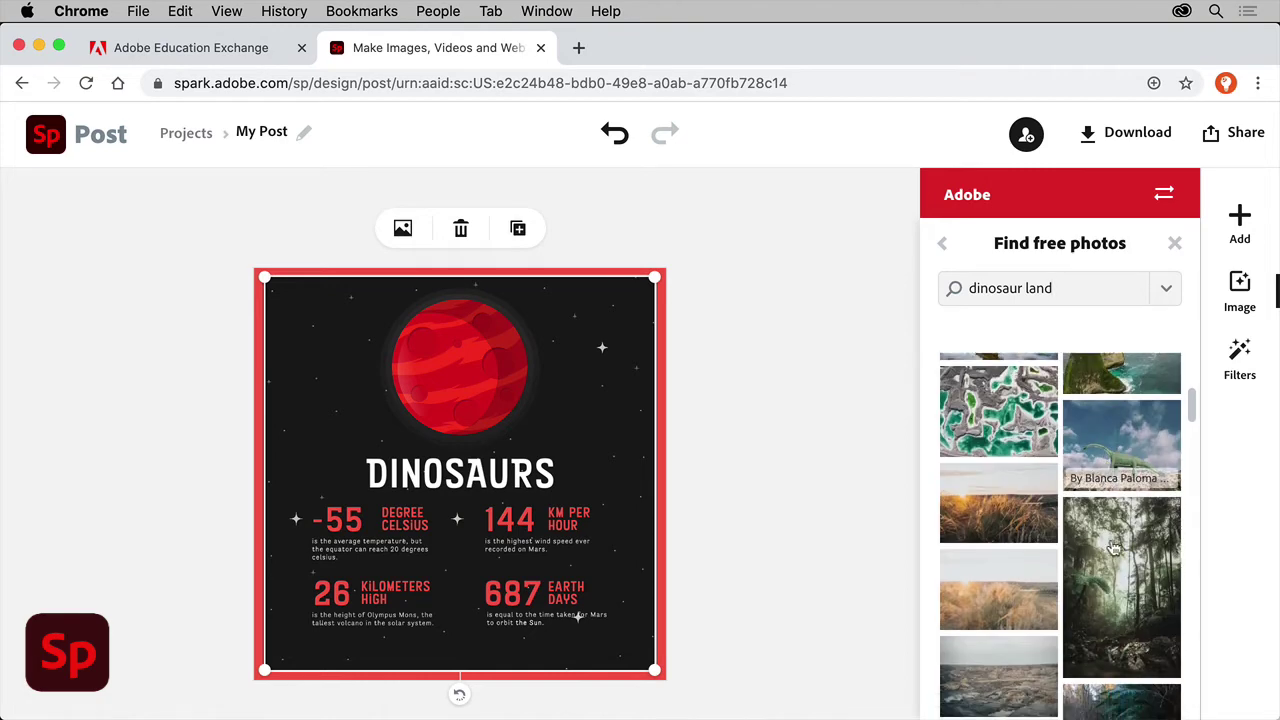
left_click(1128, 592)
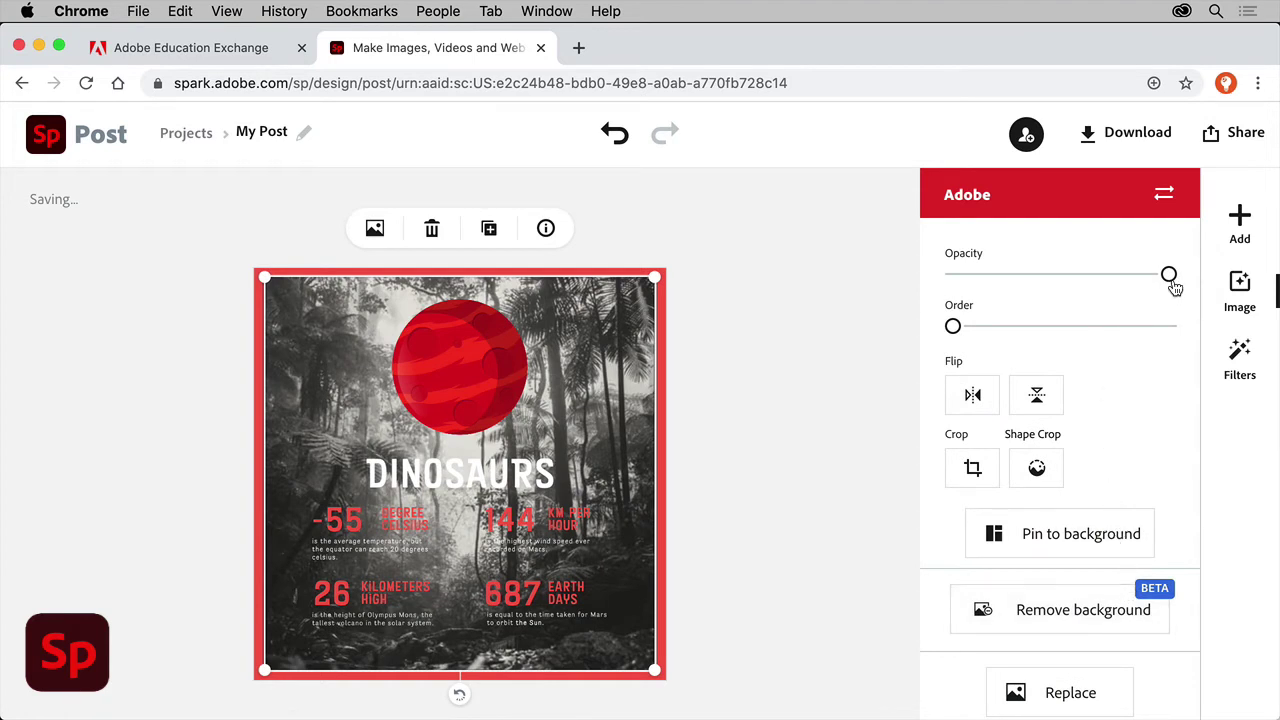
left_click_drag(1172, 285, 1041, 290)
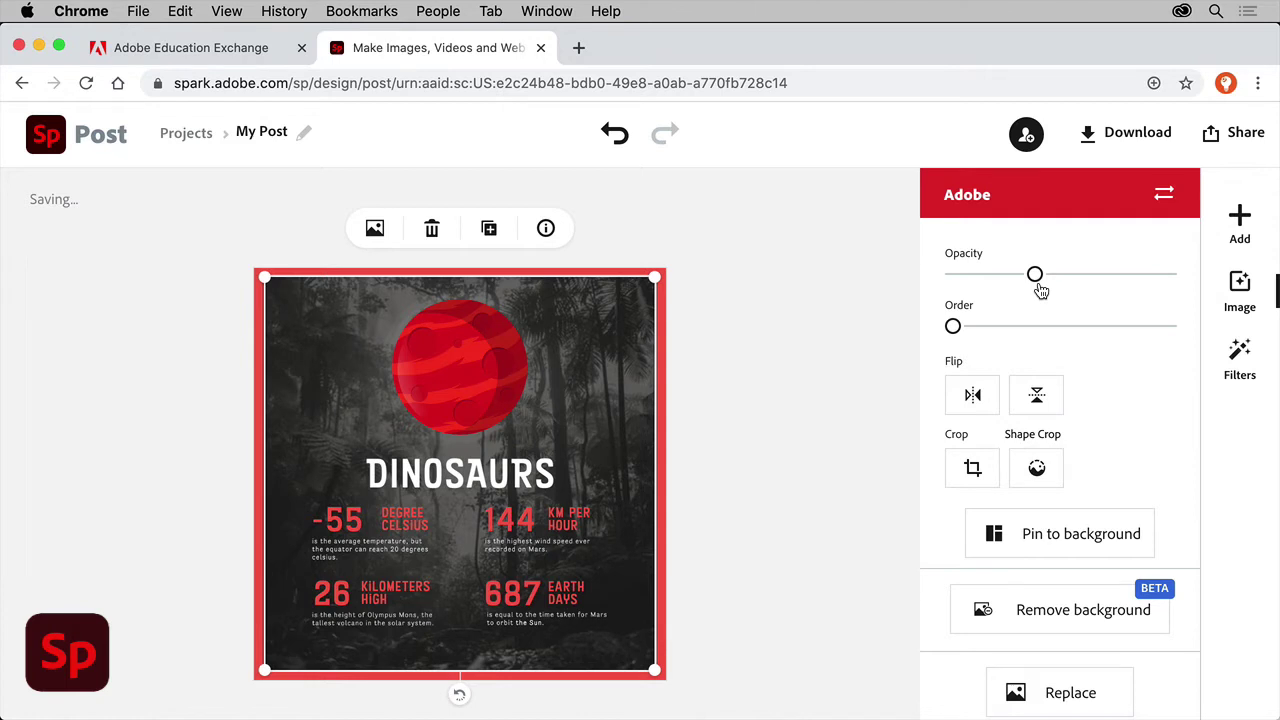
Step: Replace the red planet with a dinosaur icon placed above the DINOSAURS title
left_click(487, 380)
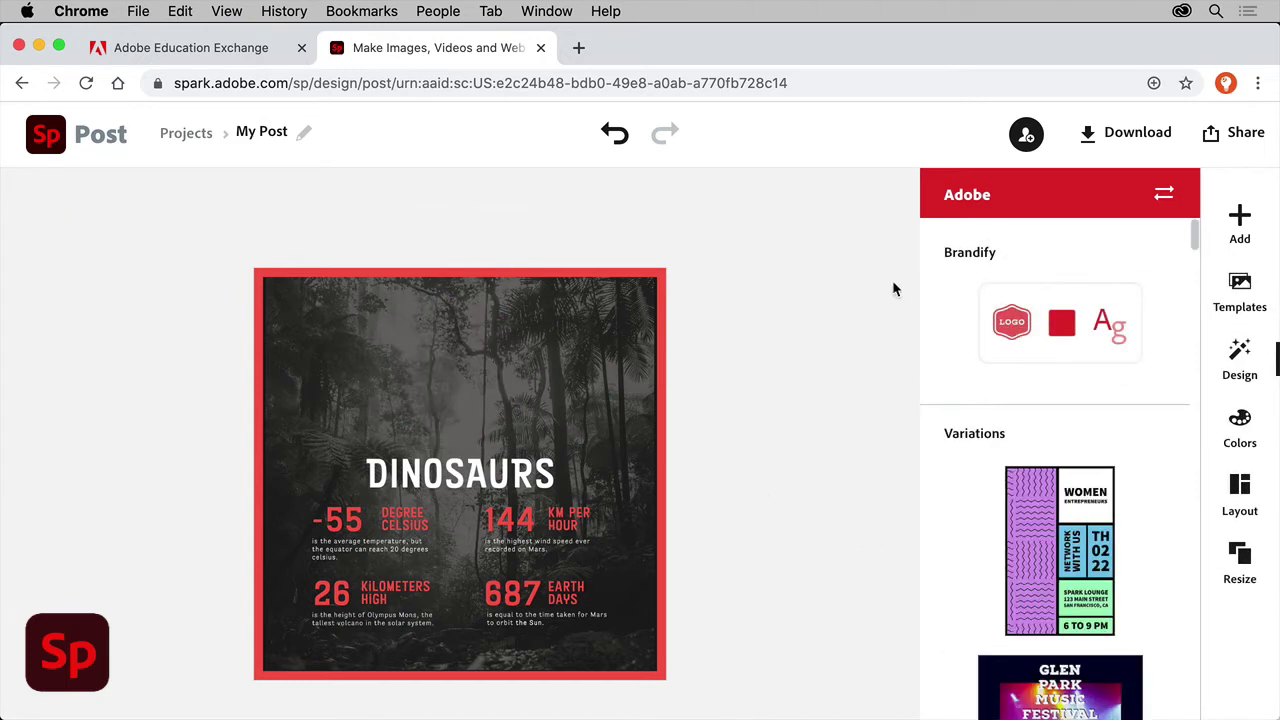
left_click(1238, 230)
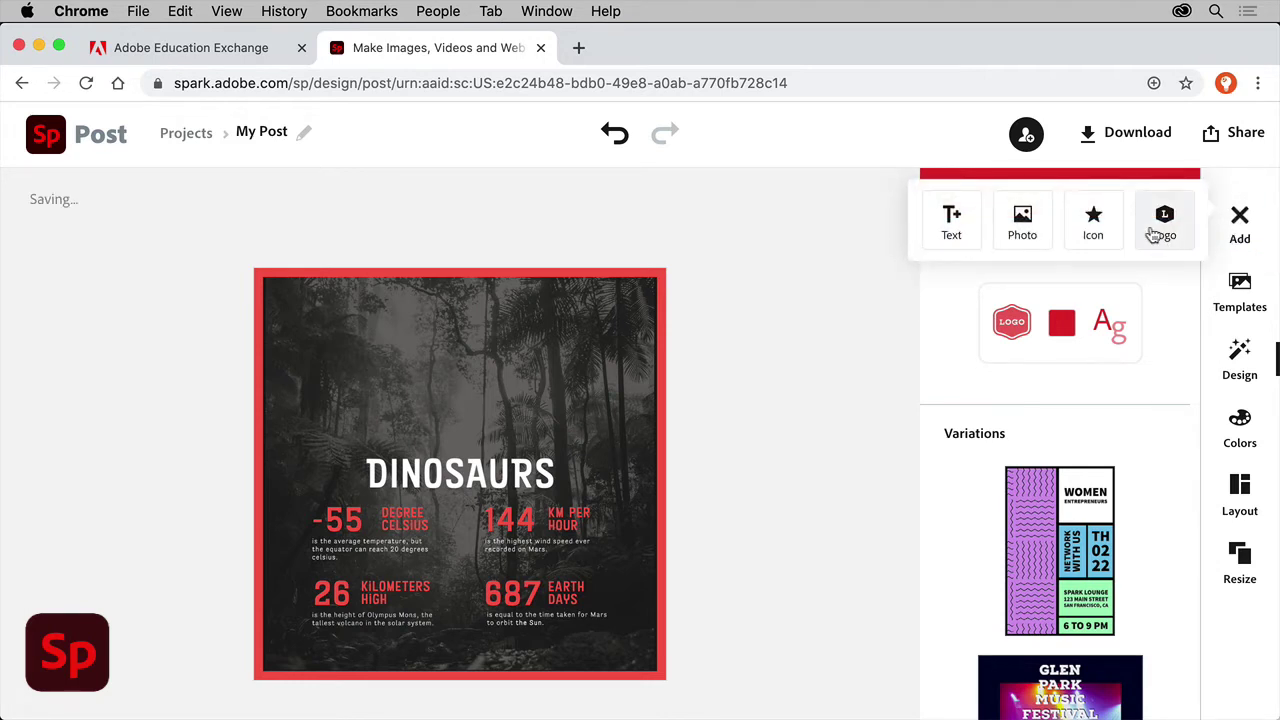
left_click(1094, 222)
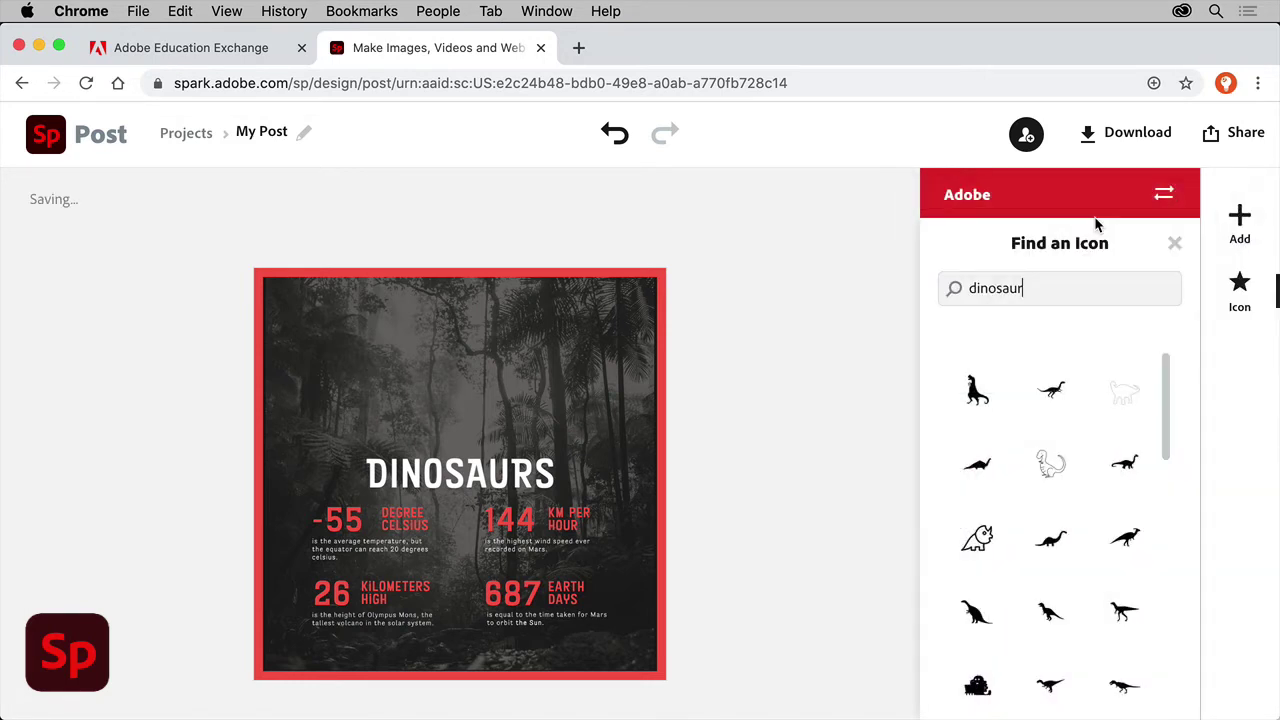
left_click(1080, 539)
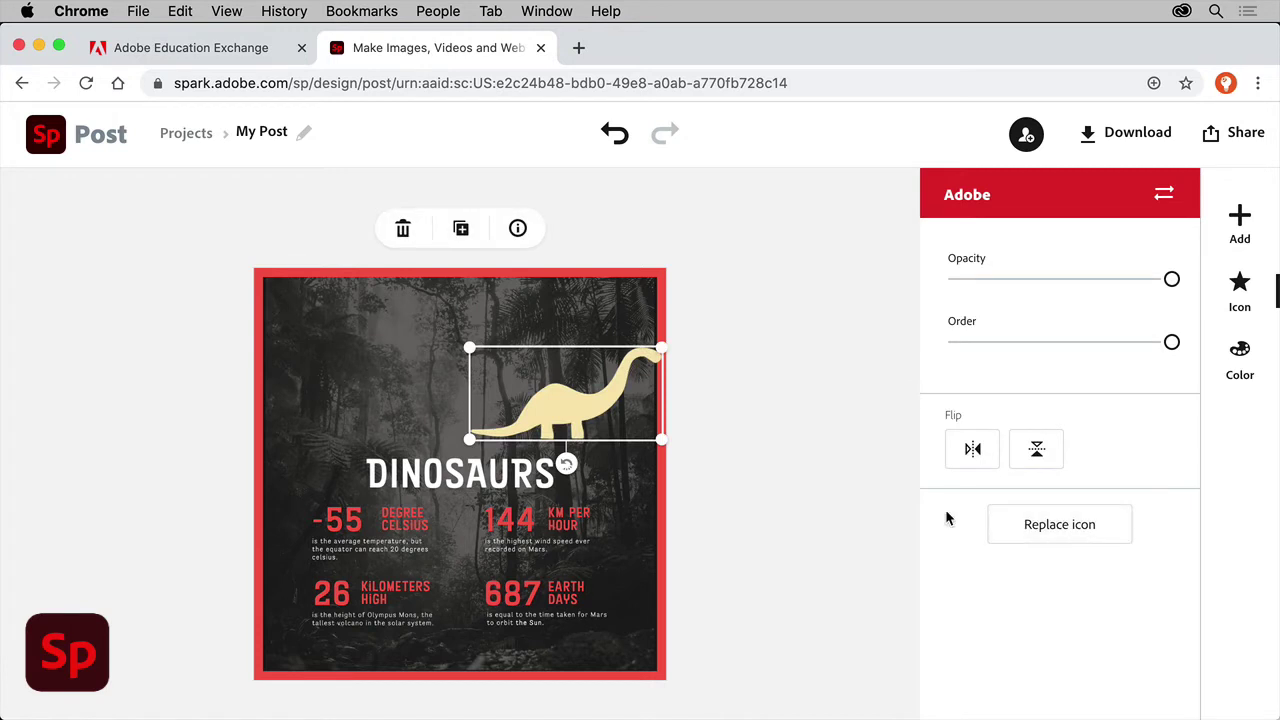
left_click_drag(581, 405, 468, 386)
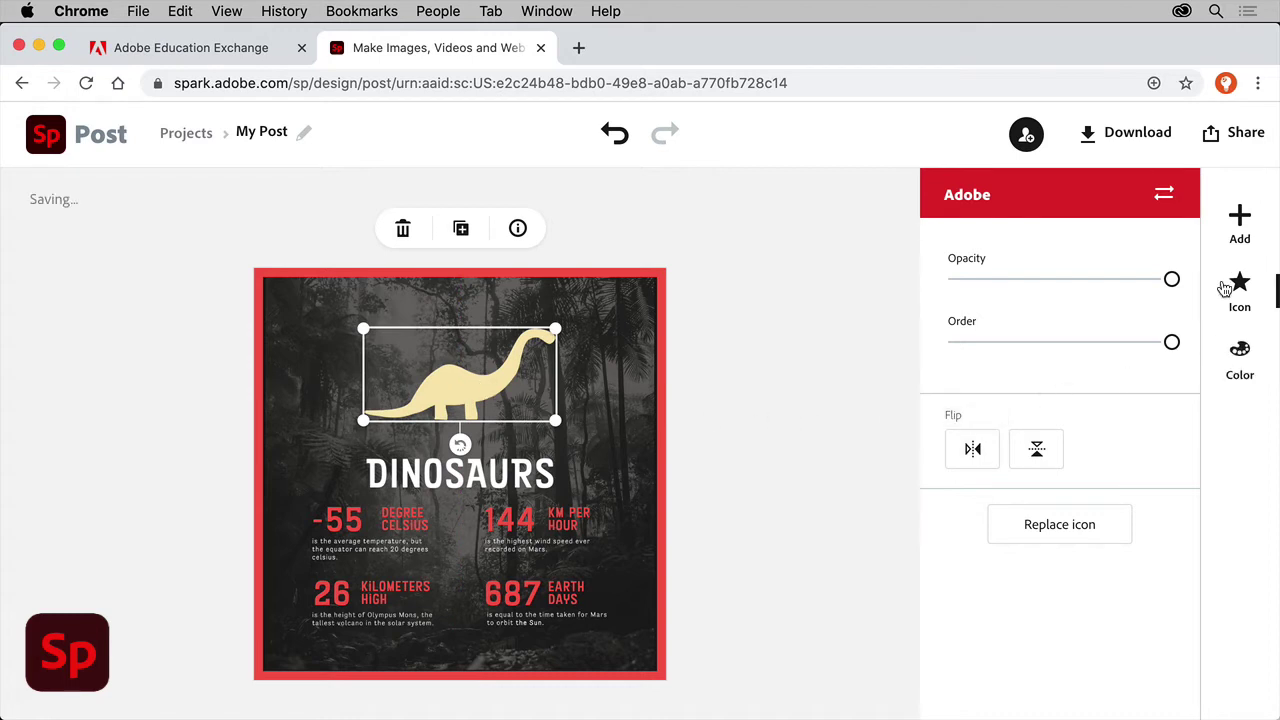
Step: Recolour the dinosaur icon red, fine-tuning it in the picker to #F84D3D
left_click(1240, 360)
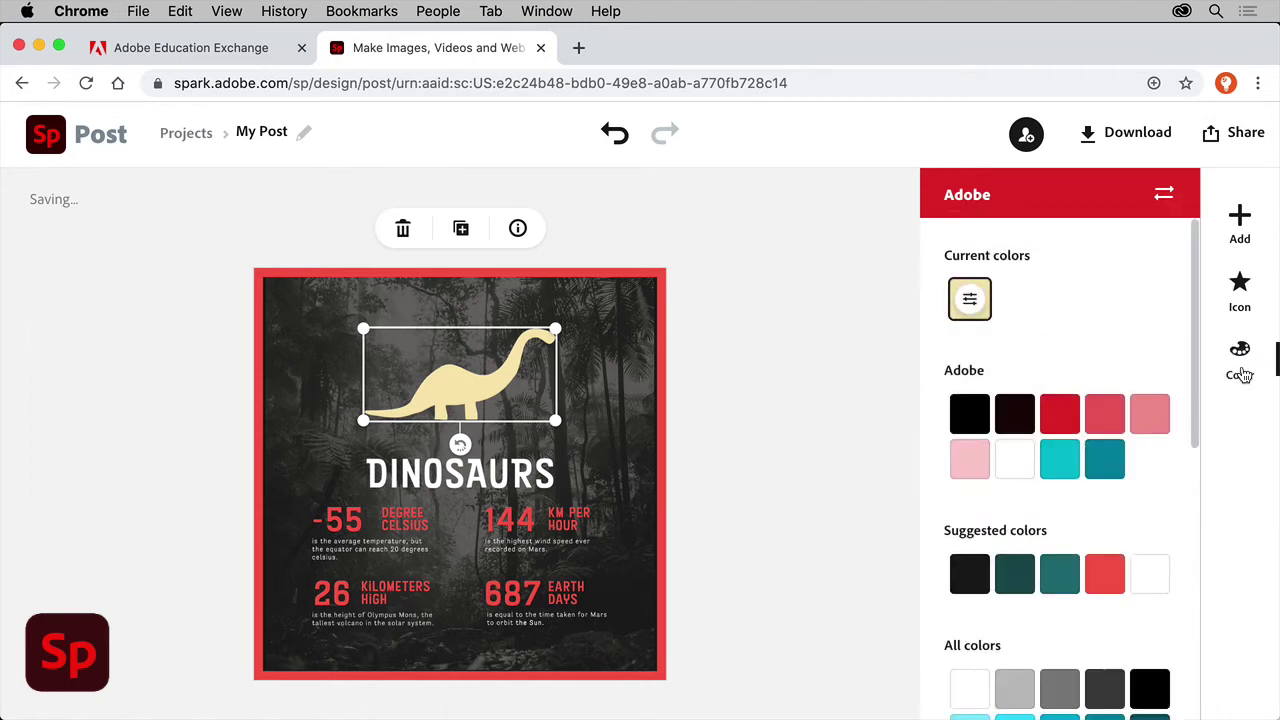
left_click(1066, 415)
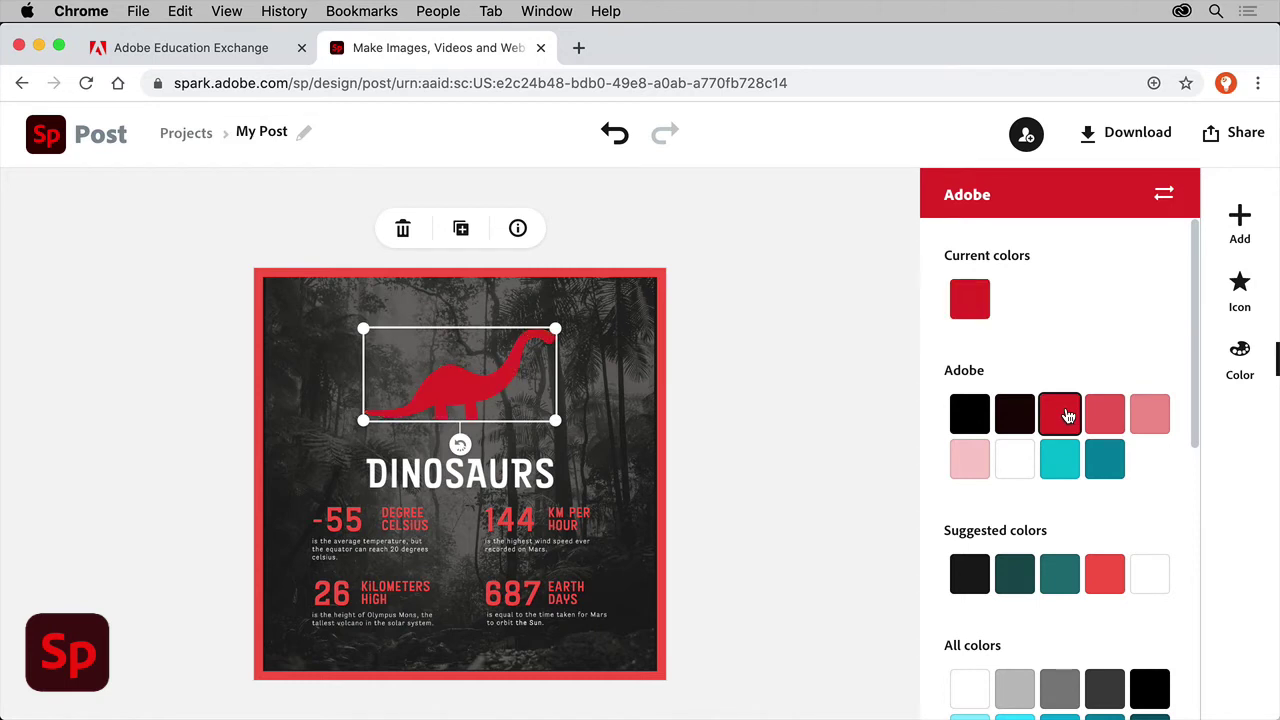
left_click(1106, 576)
left_click(1110, 578)
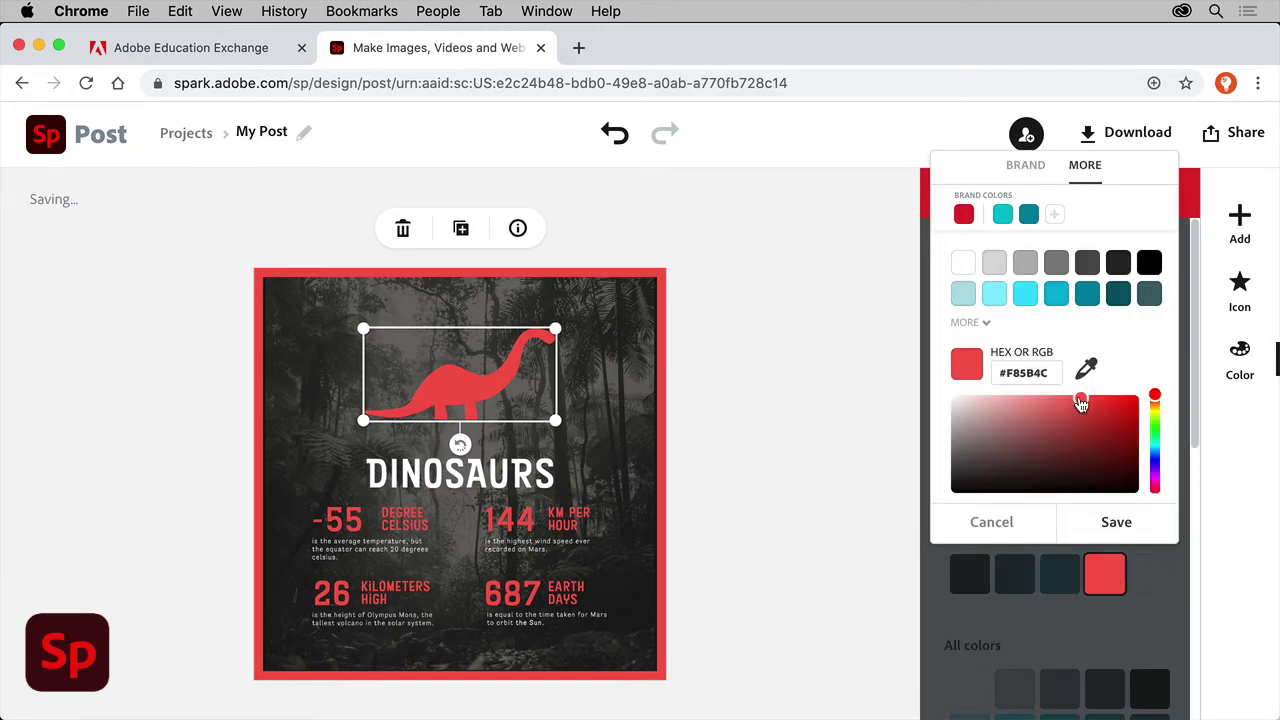
left_click_drag(1081, 400, 1092, 401)
left_click(1082, 518)
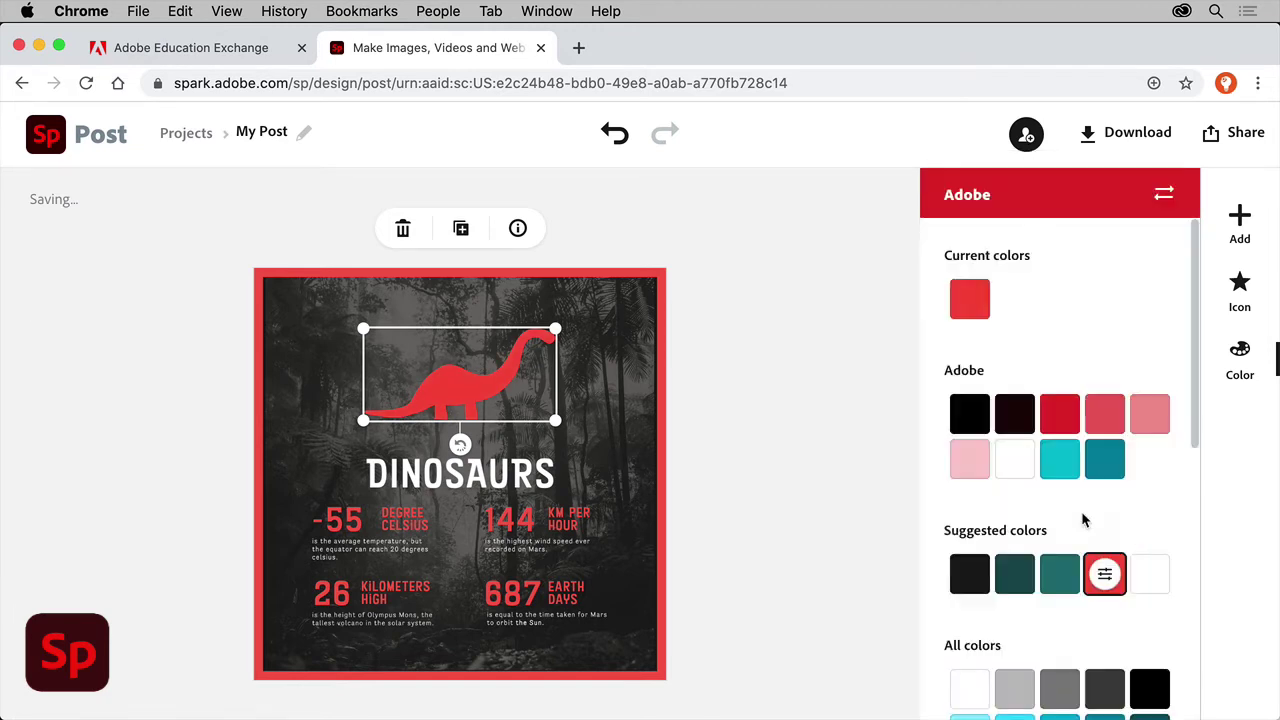
Step: Inspect the black, red and lighter red theme colours, then cancel without changes
left_click(778, 460)
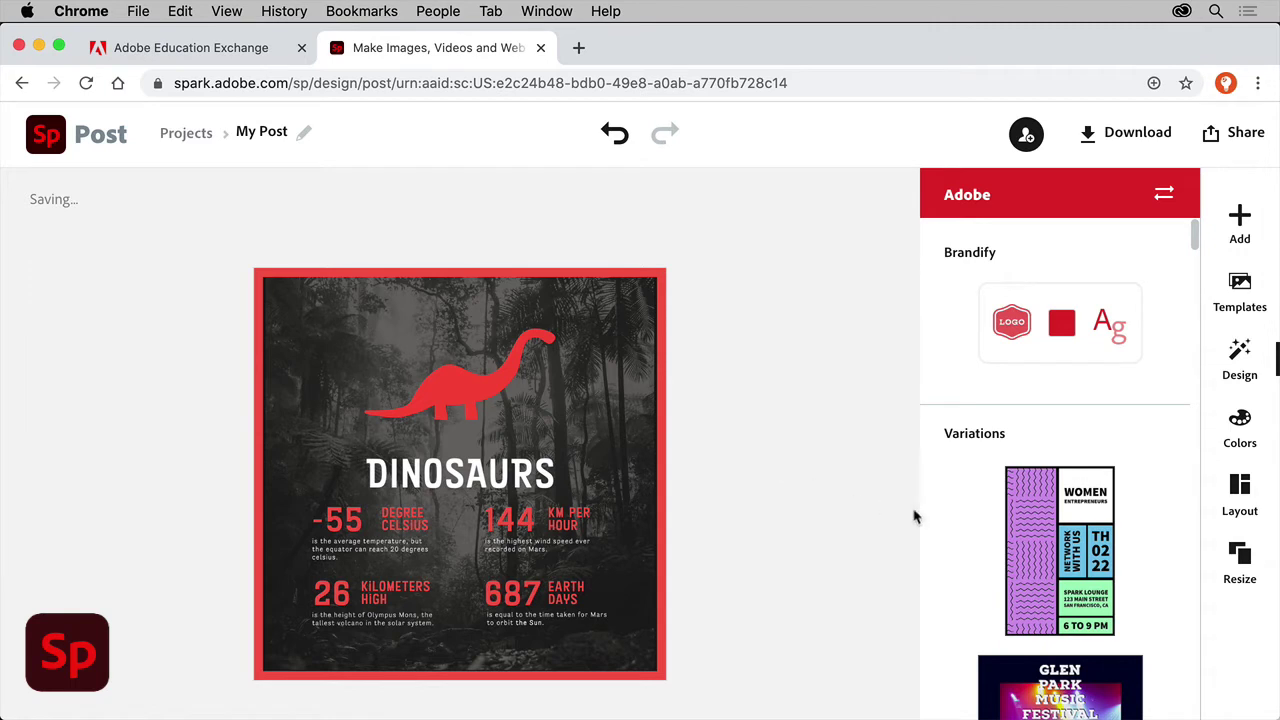
left_click(1256, 422)
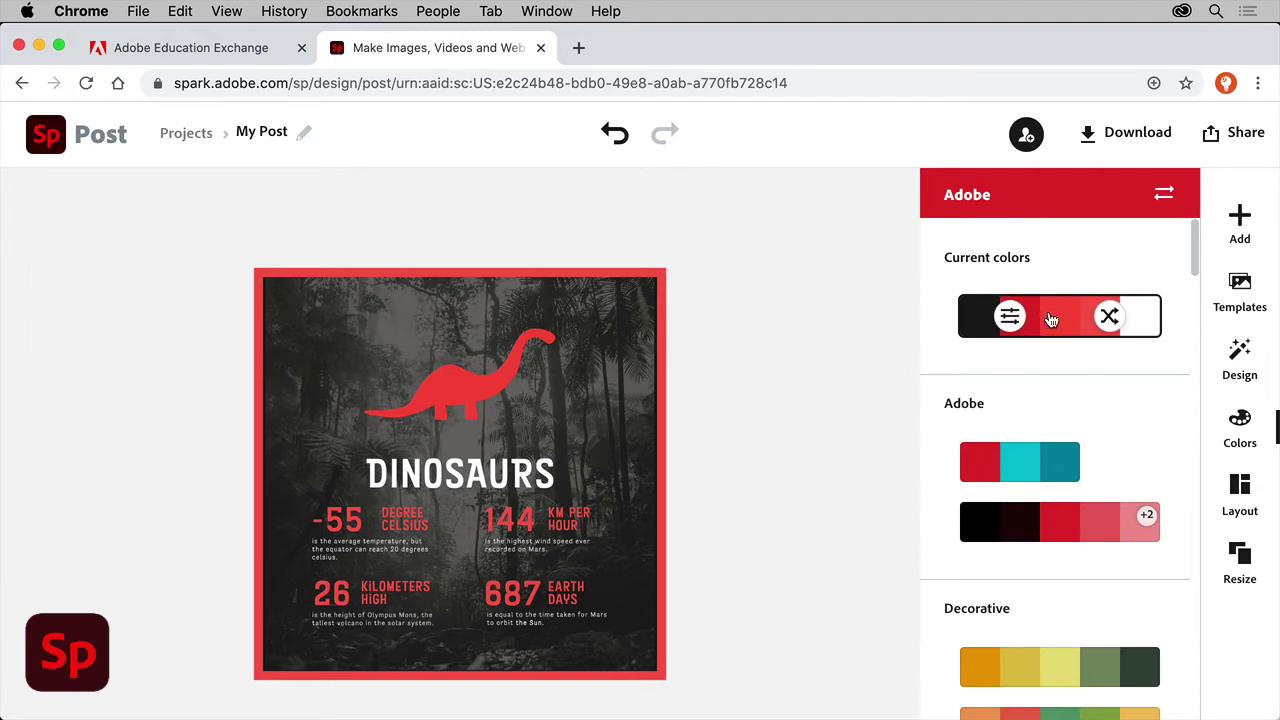
left_click(1011, 318)
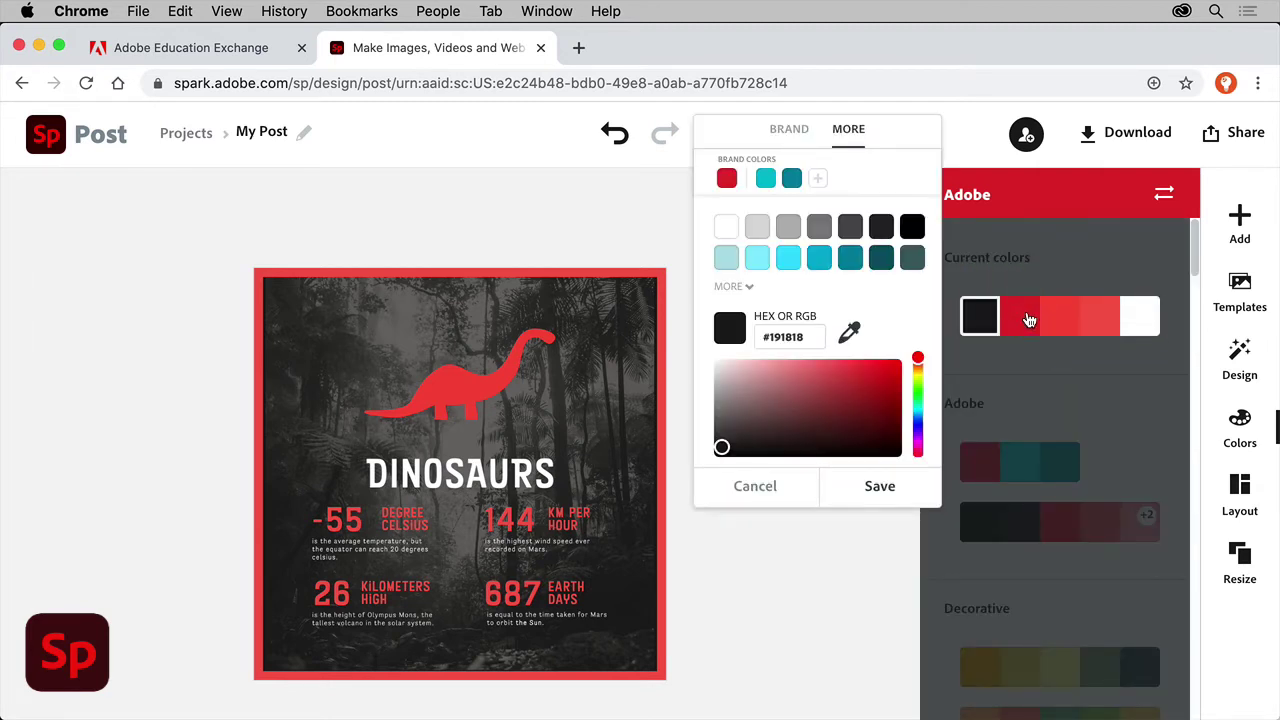
left_click(1015, 320)
left_click(1057, 321)
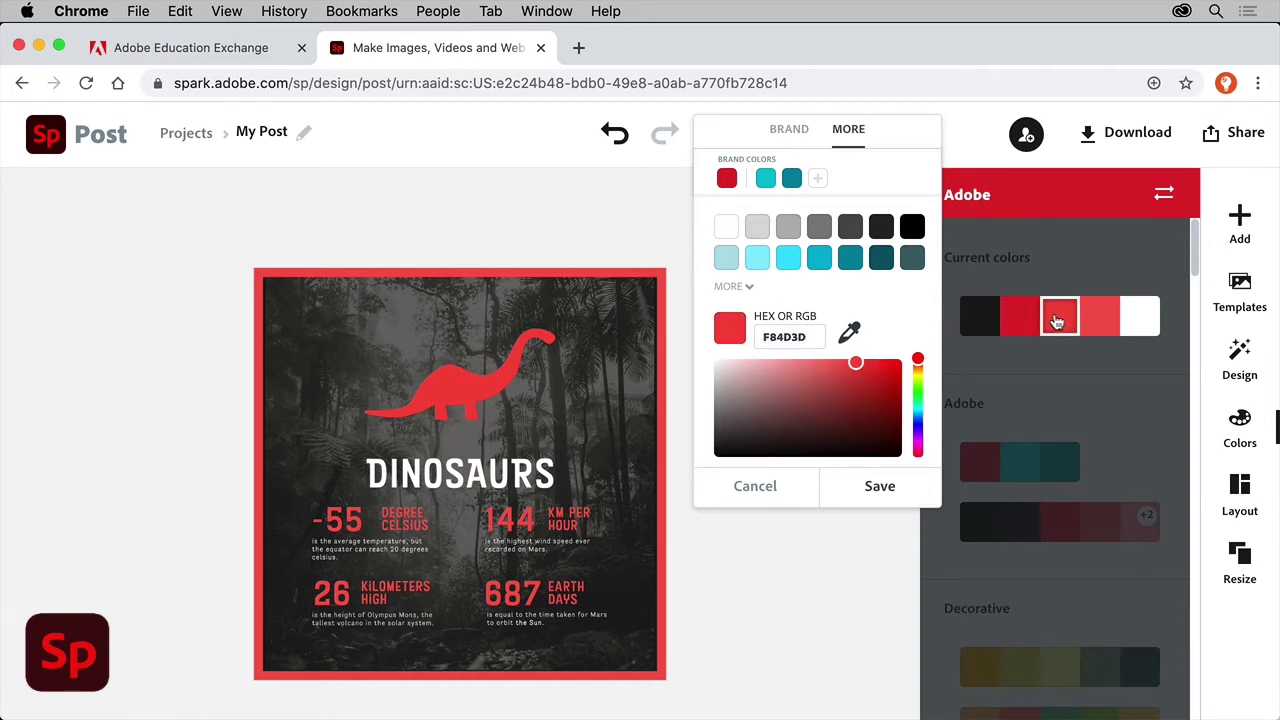
left_click(764, 490)
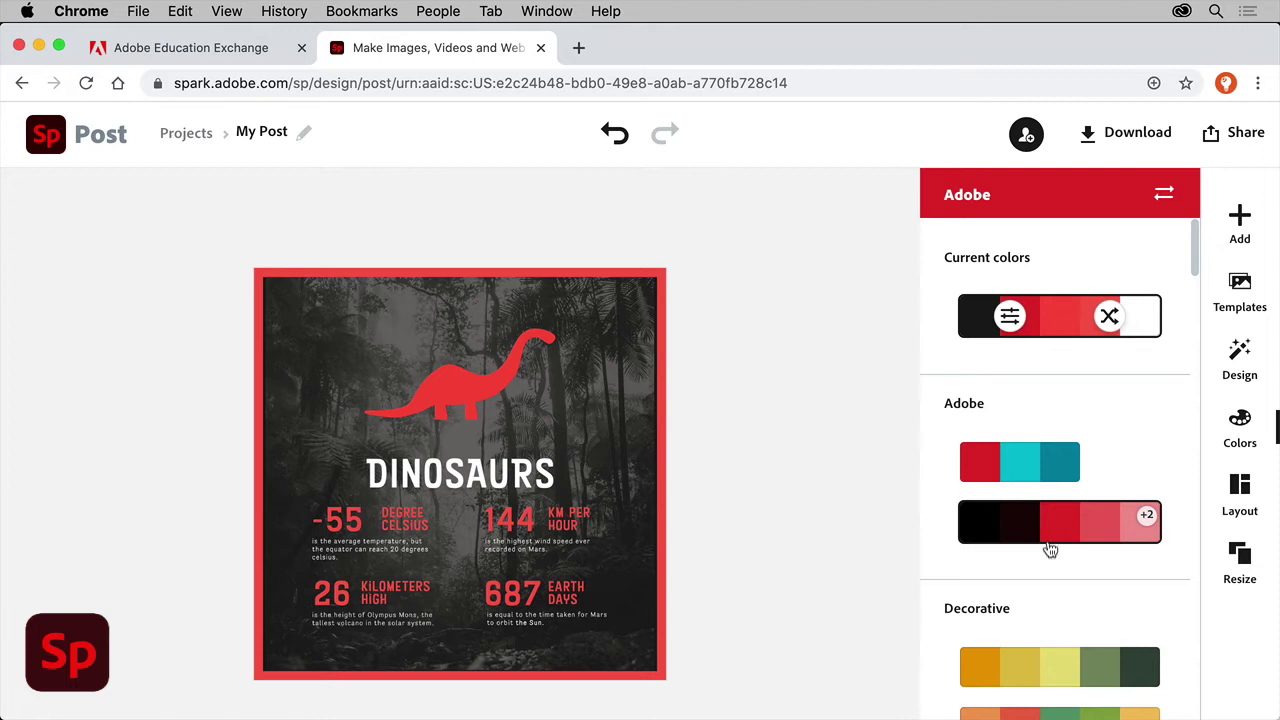
scroll(1052, 645, "down", 3)
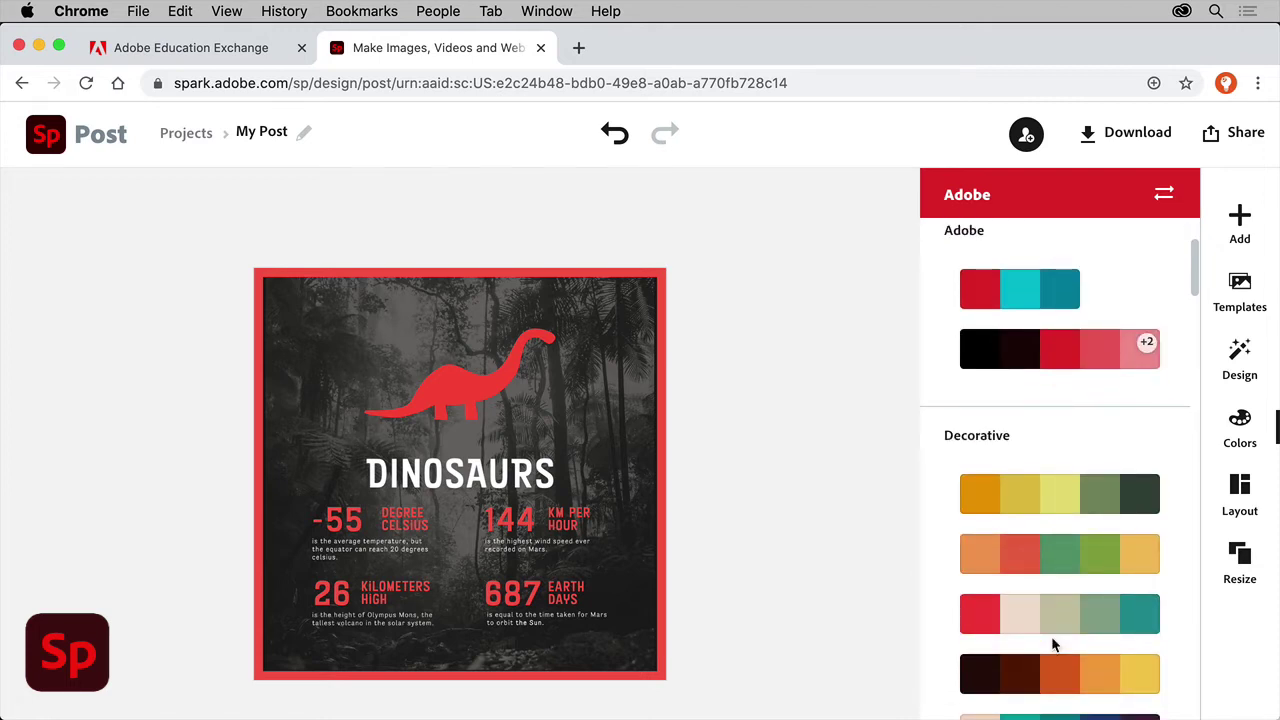
Step: Try split and grid layouts, undoing each, and enable Move Content with Layout
left_click(1237, 486)
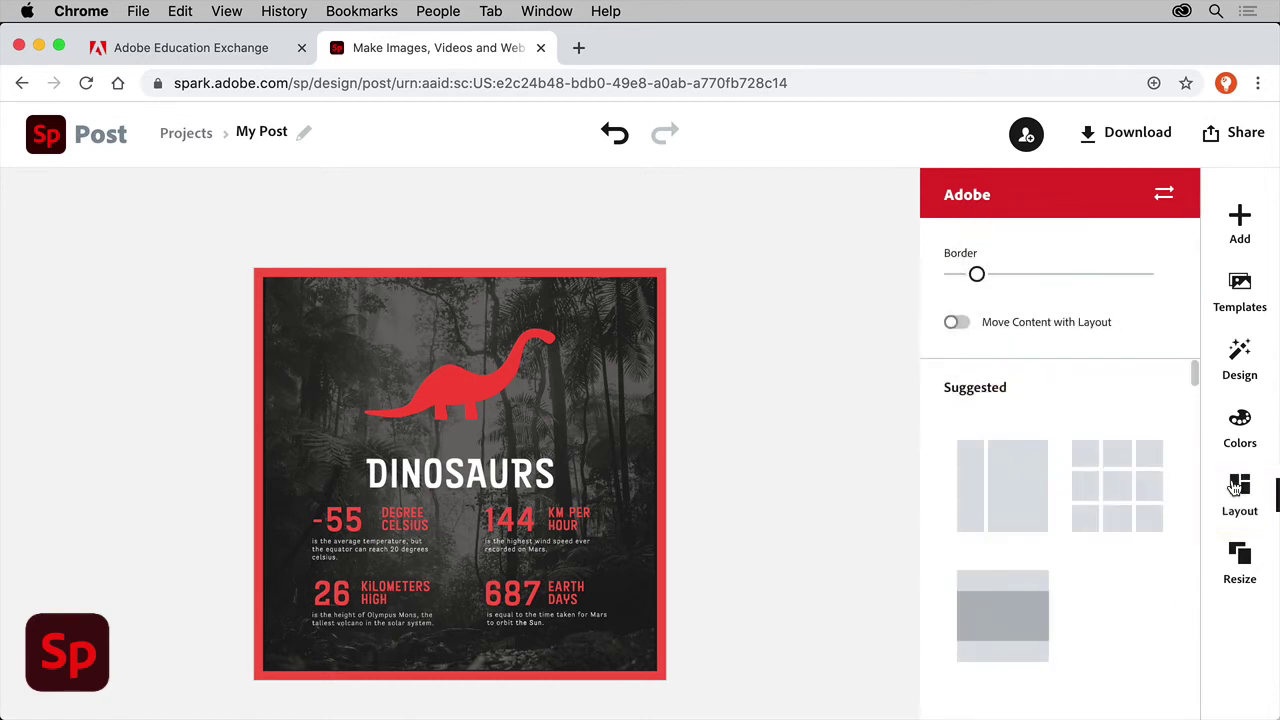
left_click(1032, 498)
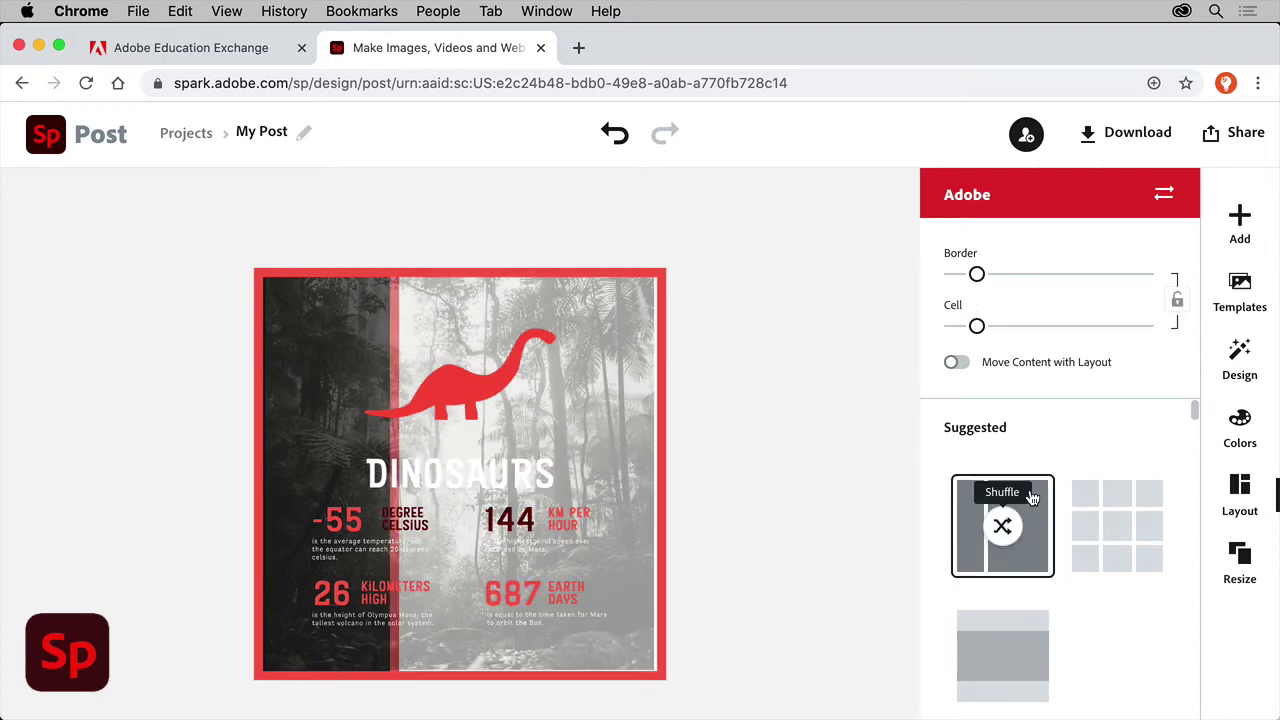
left_click(617, 139)
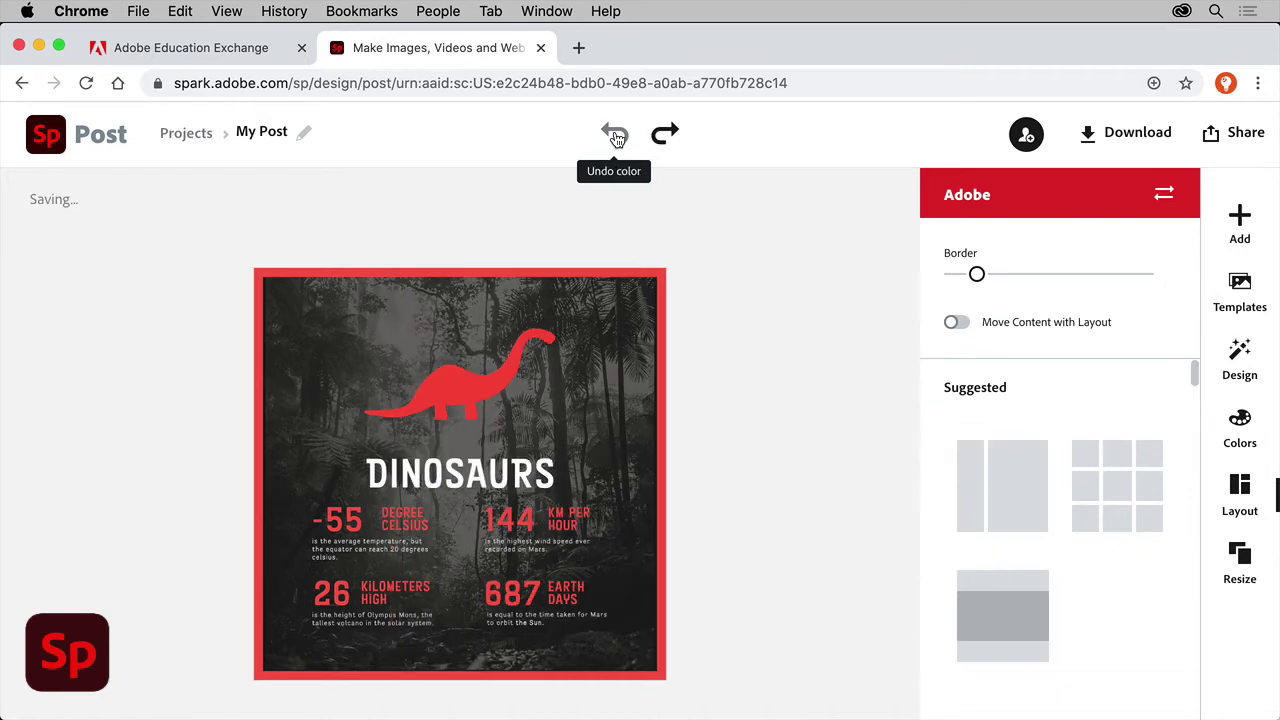
left_click(962, 325)
scroll(1078, 537, "down", 10)
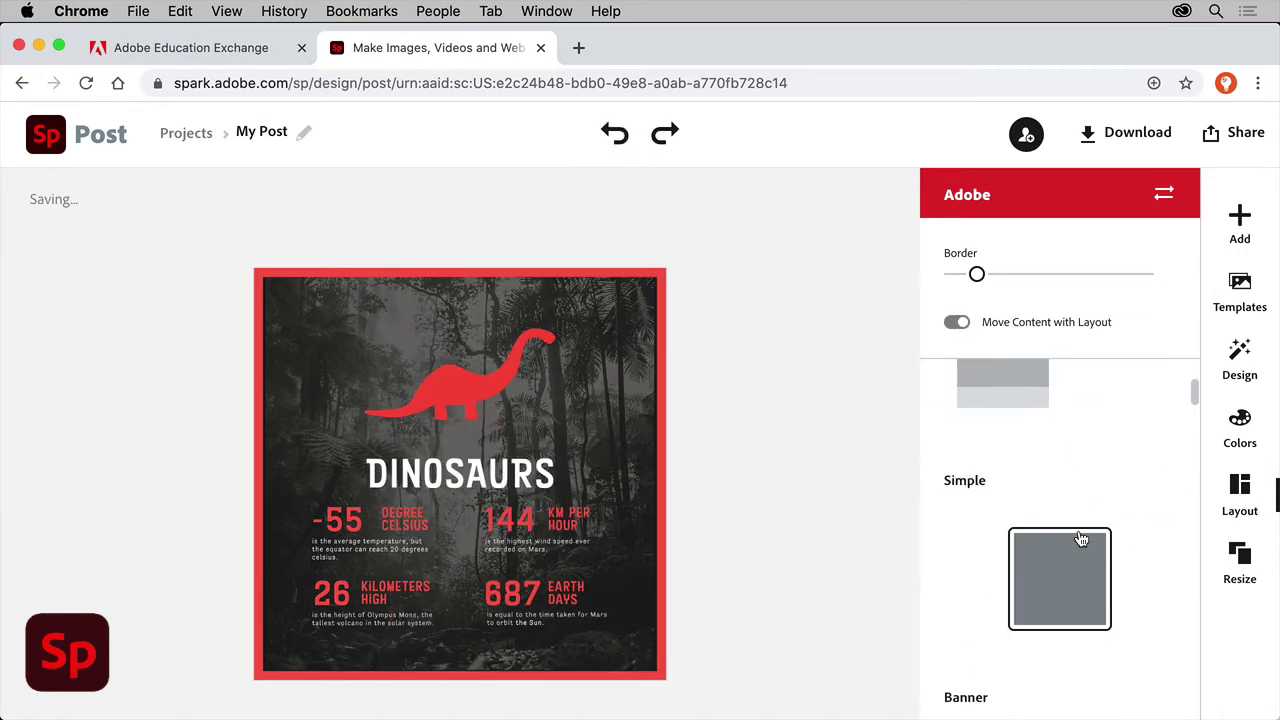
scroll(1080, 538, "down", 5)
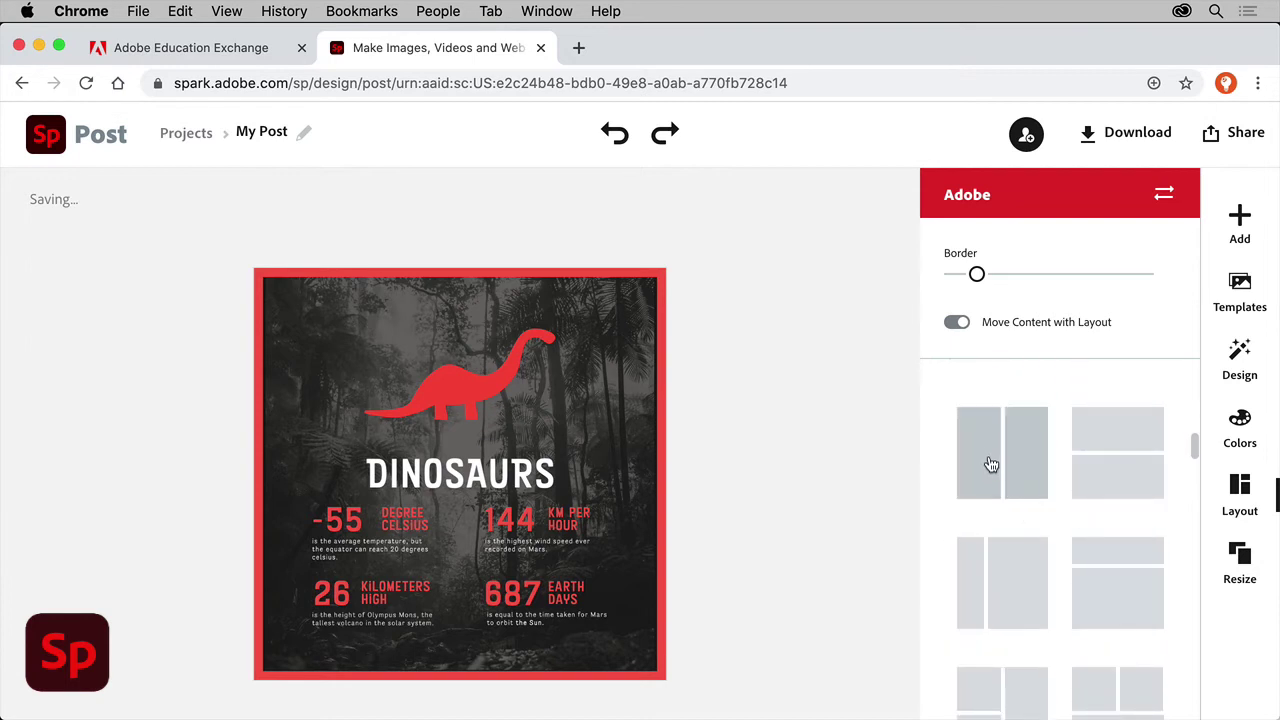
left_click(990, 461)
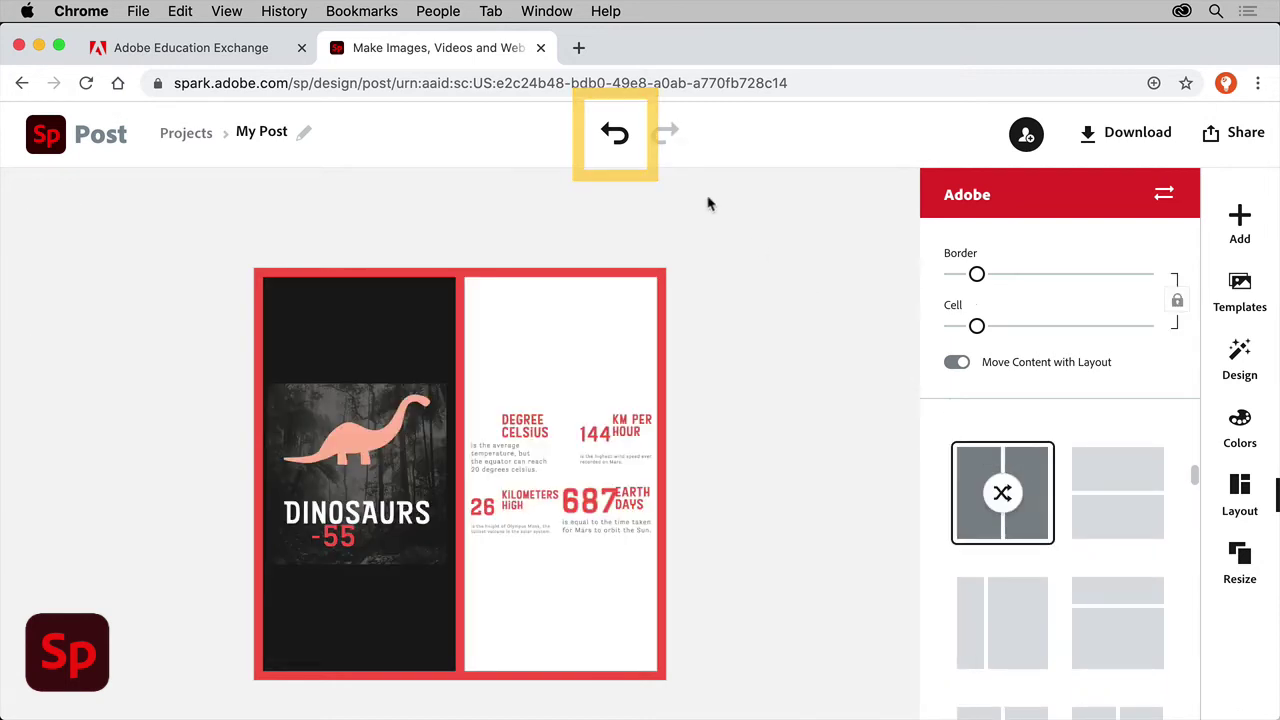
left_click(617, 134)
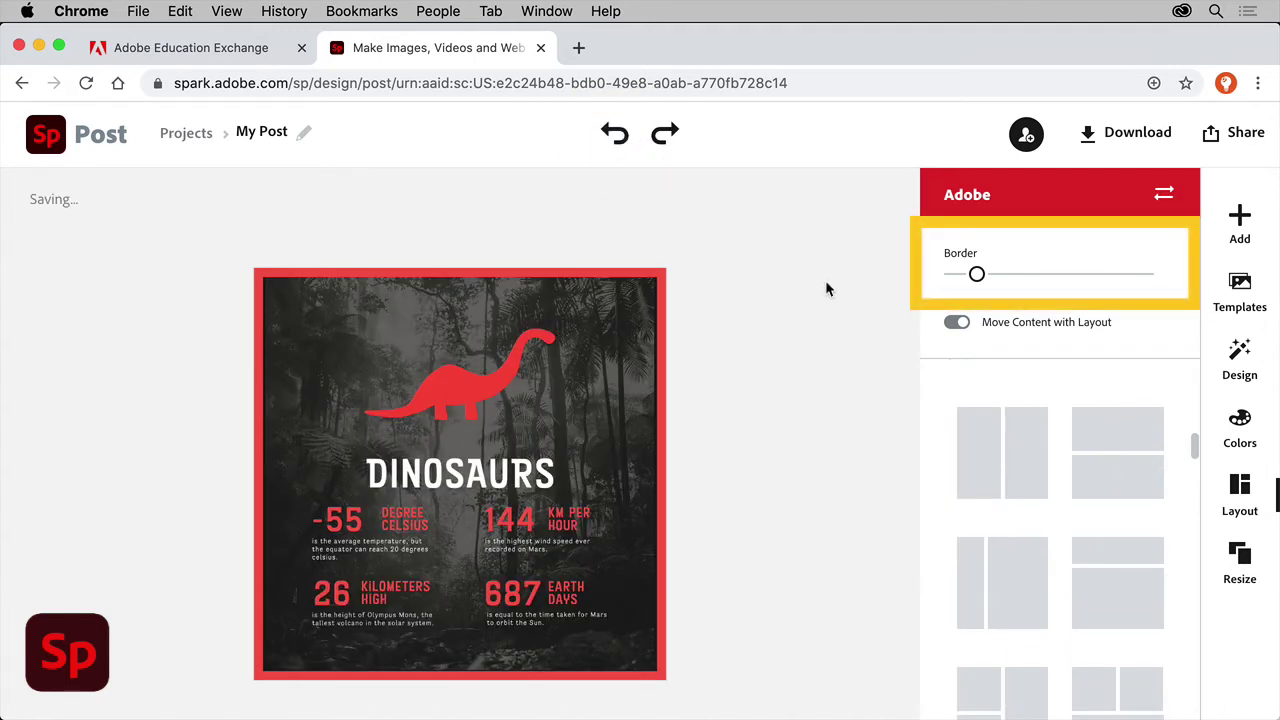
Step: Make the red border slightly thicker with the Border slider
left_click_drag(973, 273, 1060, 275)
left_click(958, 276)
left_click_drag(958, 277, 983, 280)
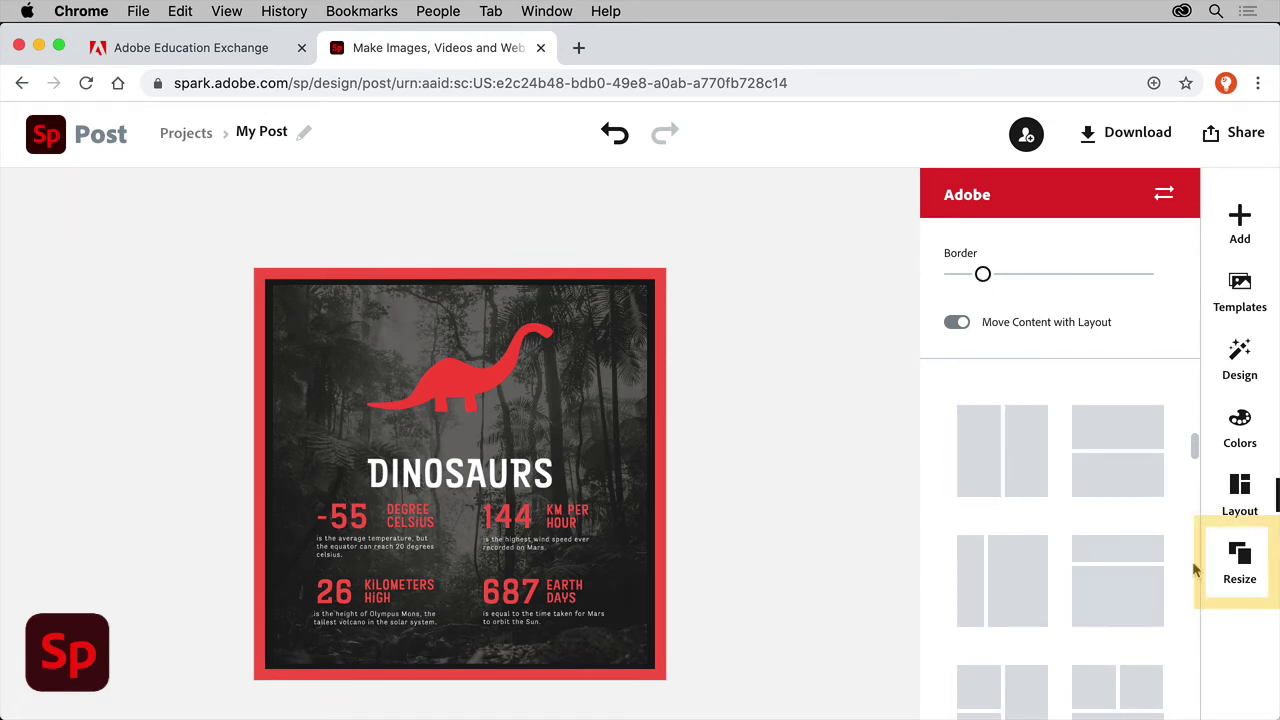
Step: Preview Instagram Story and Portrait sizes, then settle on square Instagram 1080 x 1080
left_click(1240, 562)
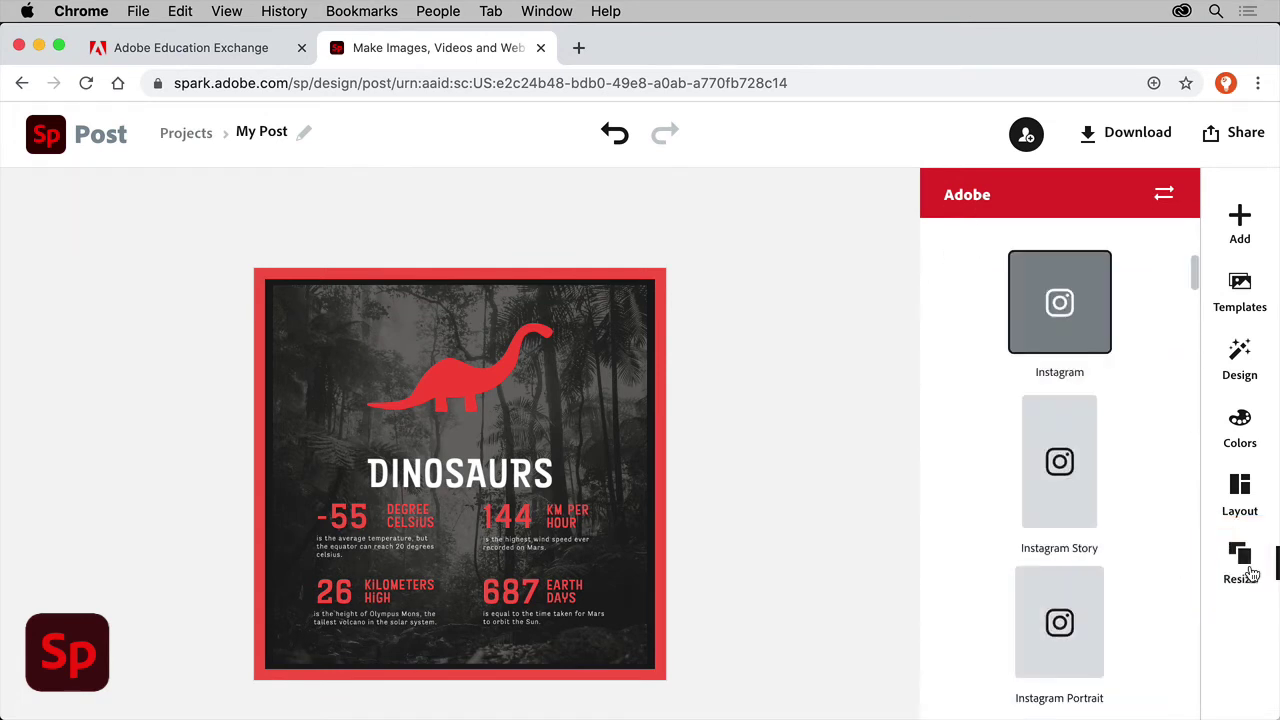
left_click(1057, 484)
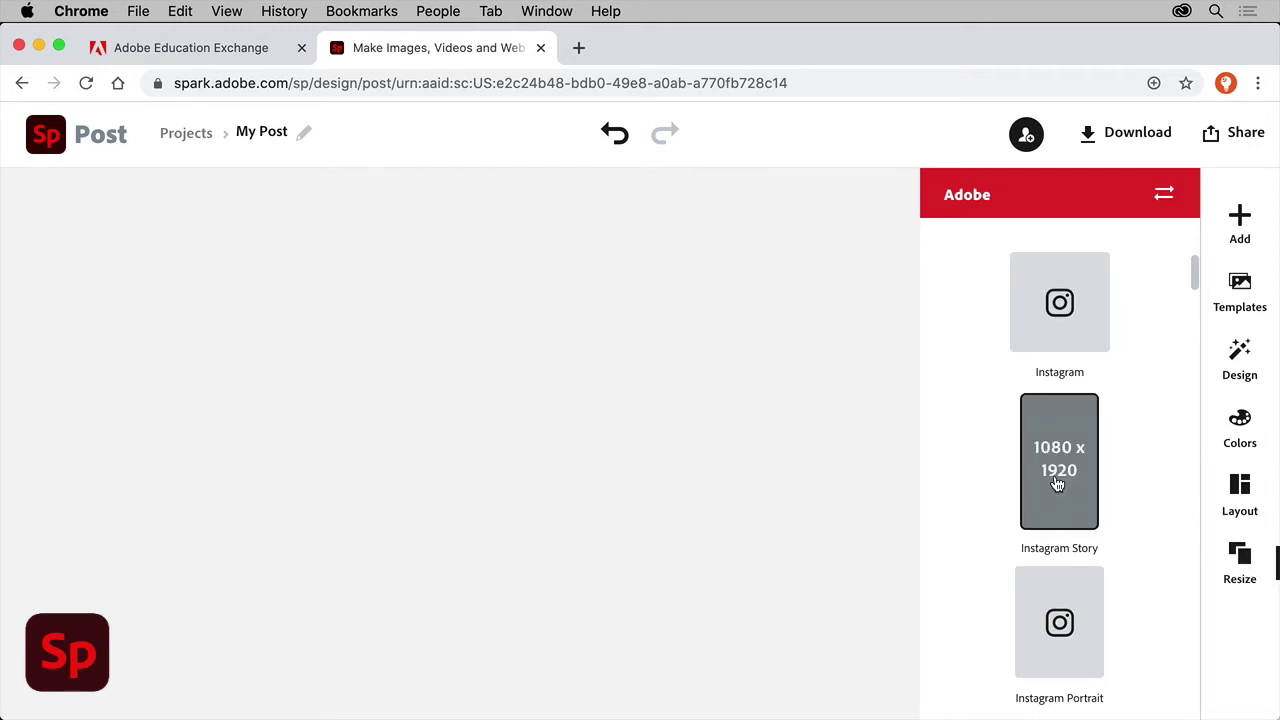
left_click(1069, 609)
left_click(1069, 336)
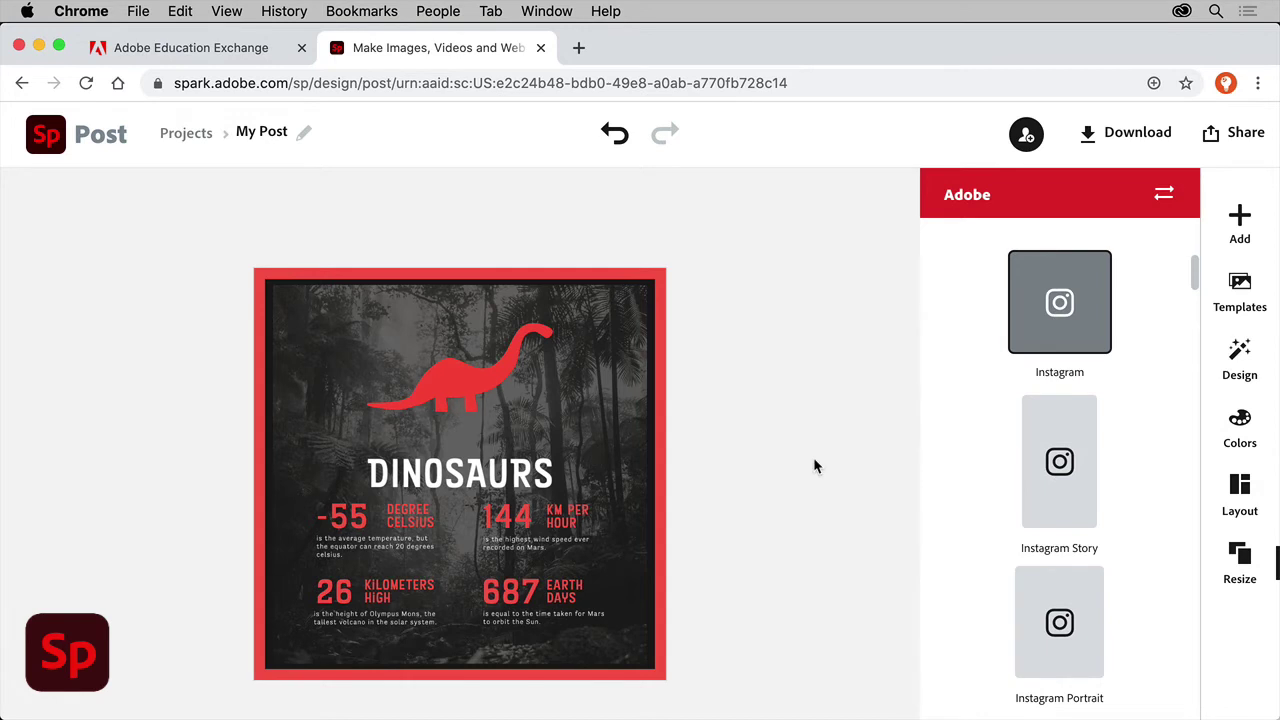
Step: Close the Invite dialog and publish the Dinosaurs post in Spark Post to get its shareable link
left_click(347, 523)
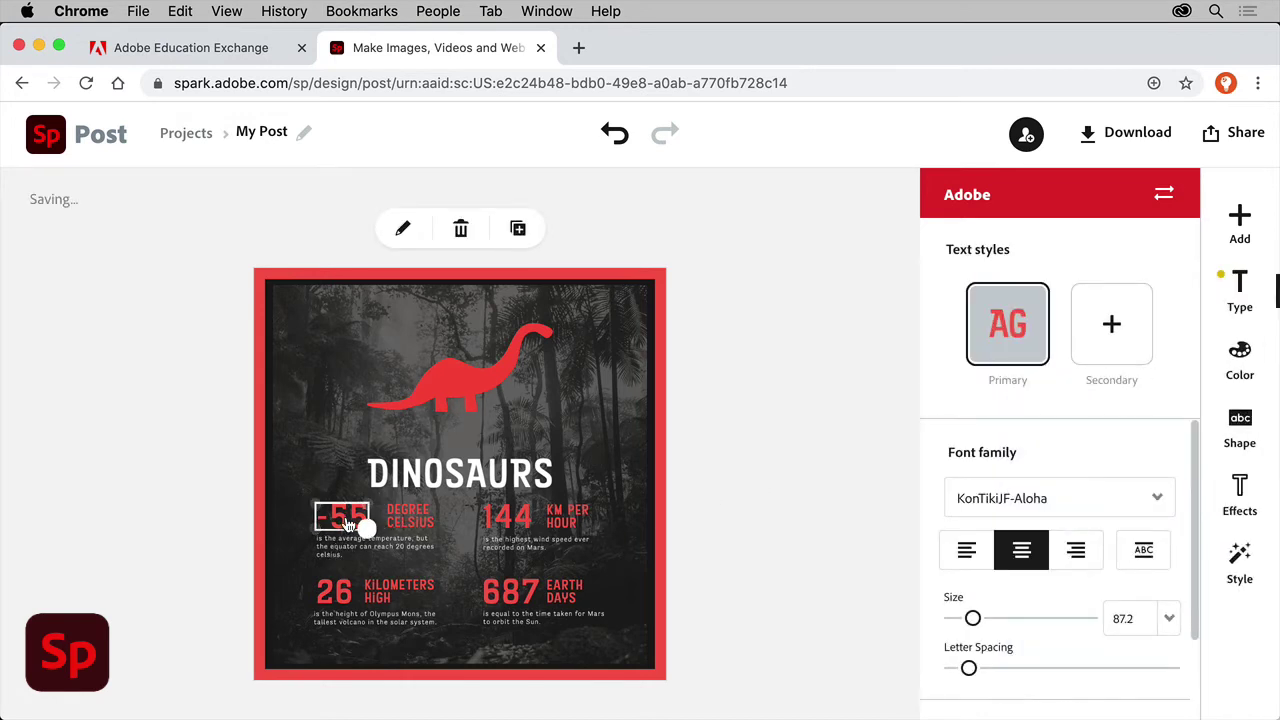
left_click(338, 520)
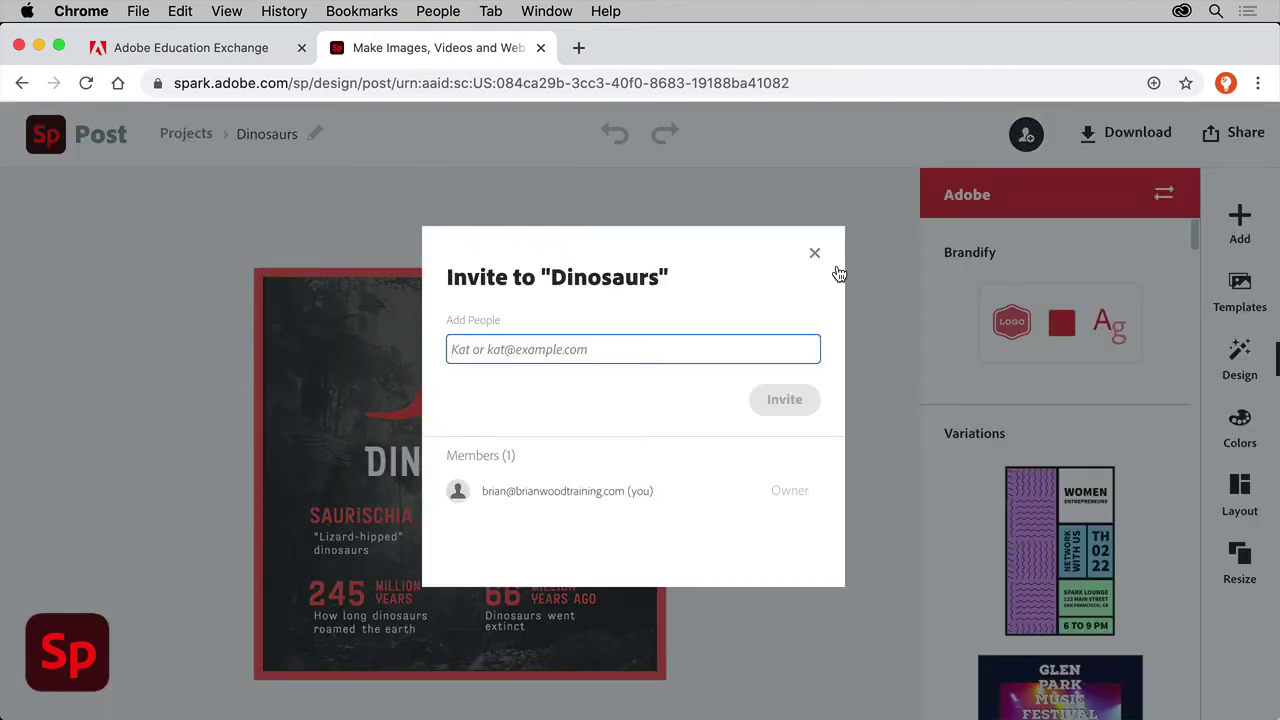
left_click(817, 257)
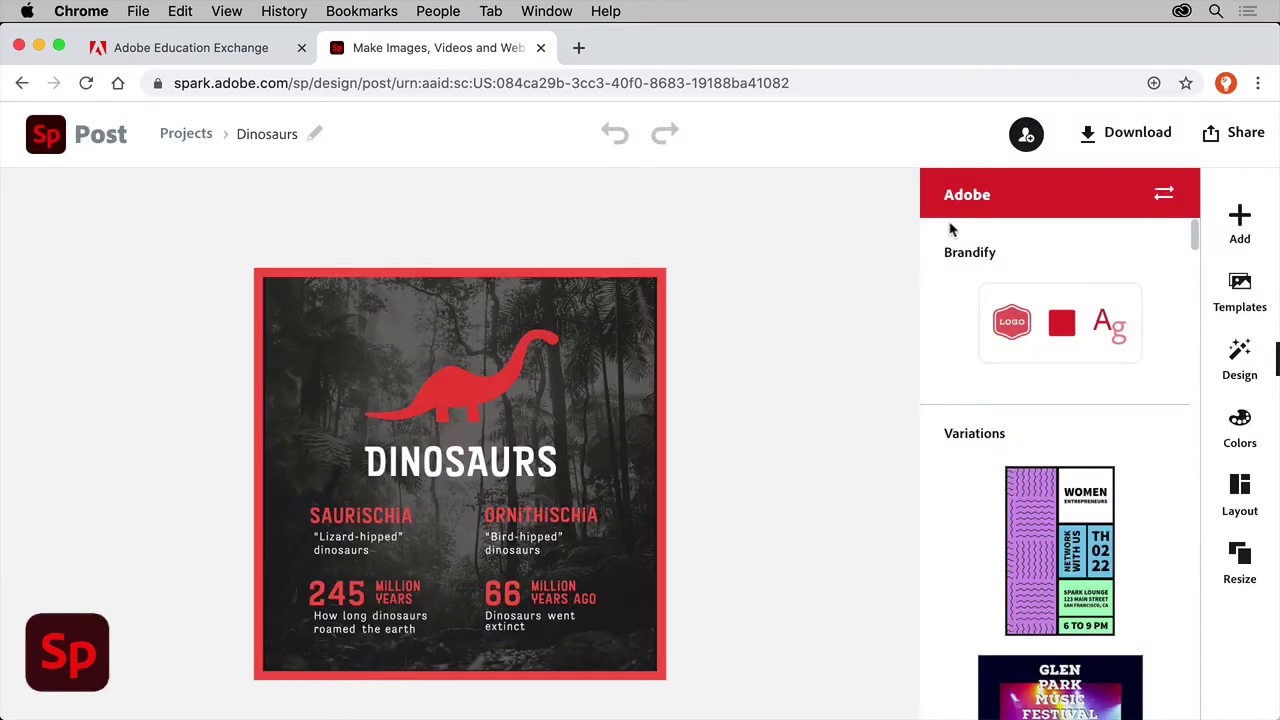
left_click(1106, 134)
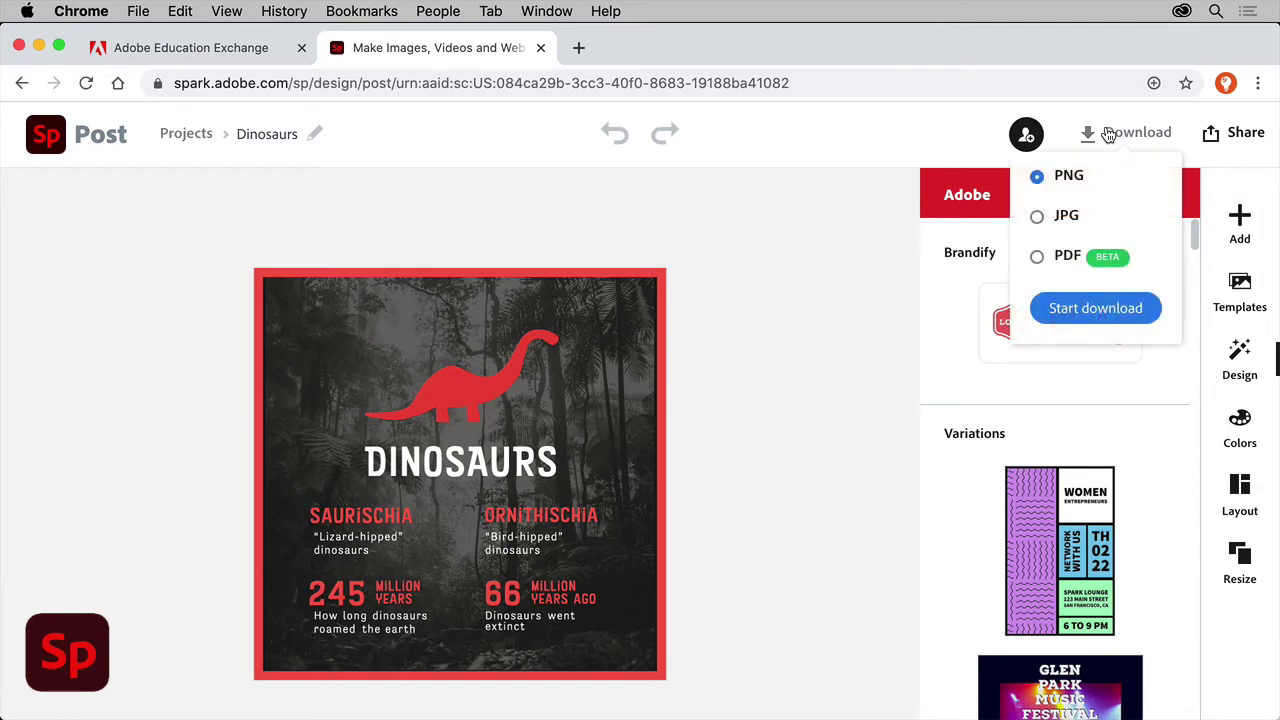
left_click(1228, 133)
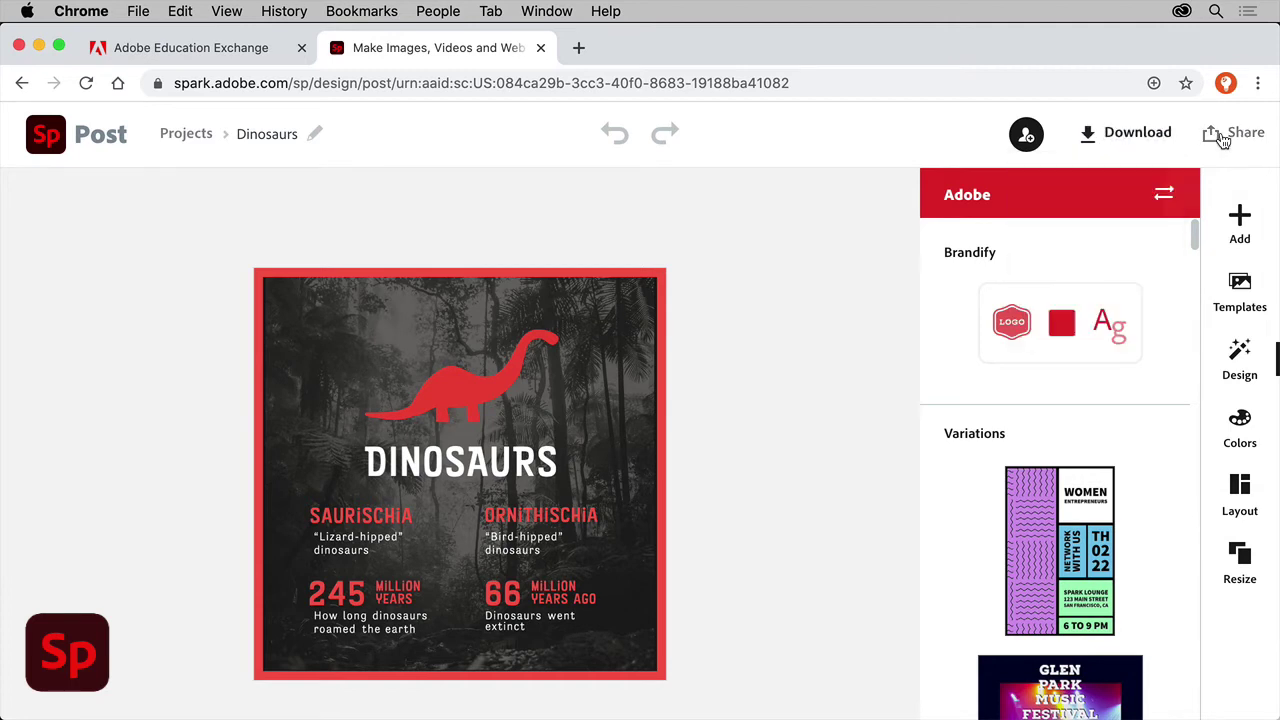
left_click(1232, 180)
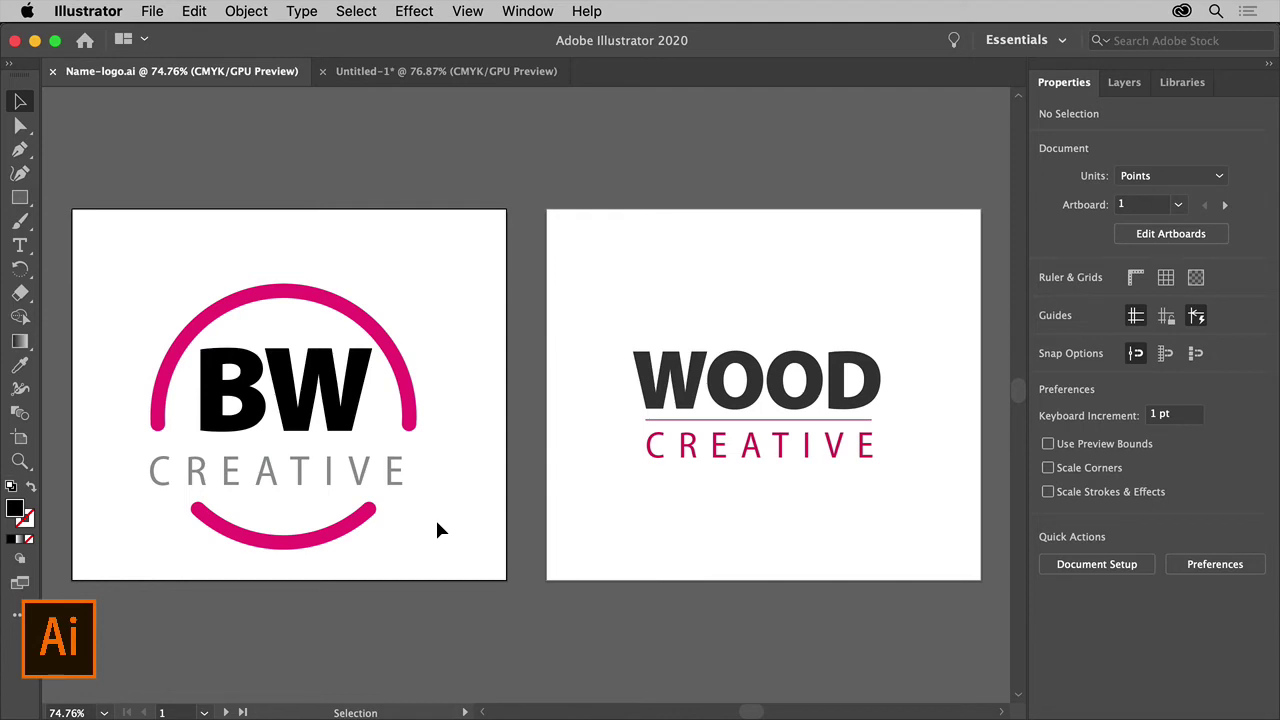
Step: Type BW in the Untitled-1 document and scale it up to about 121.93 pt
left_click(455, 73)
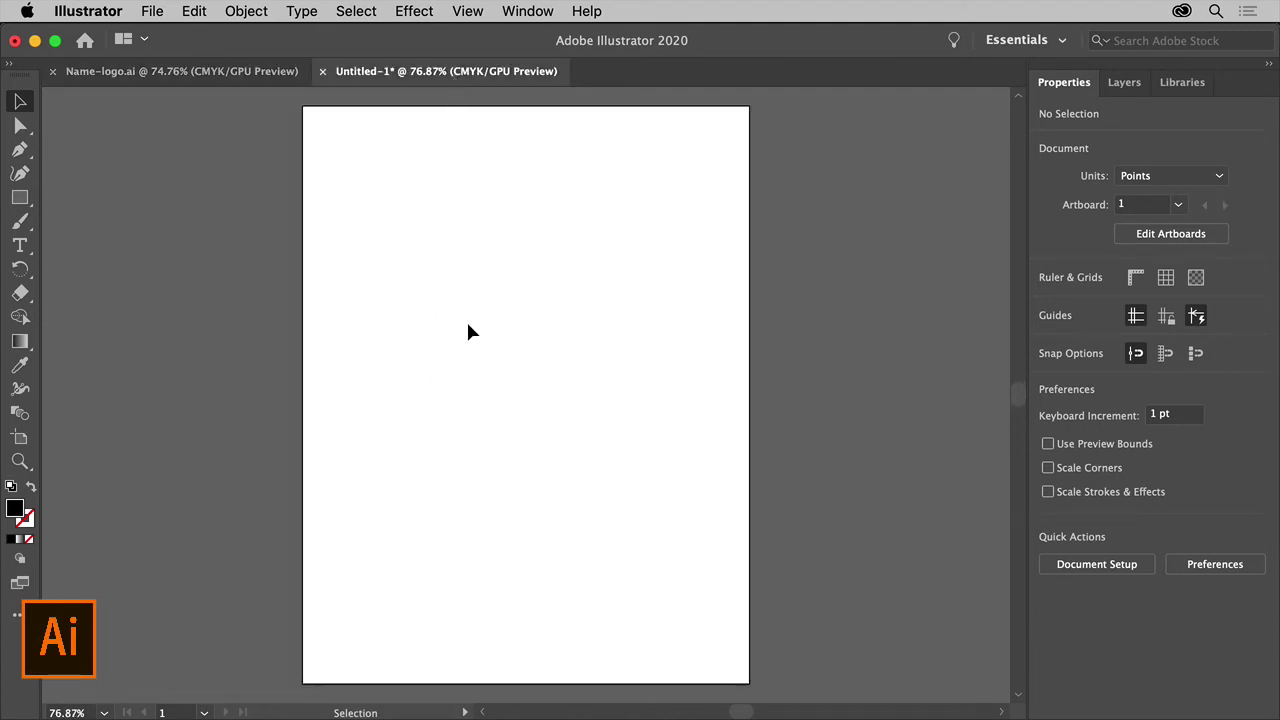
left_click(20, 245)
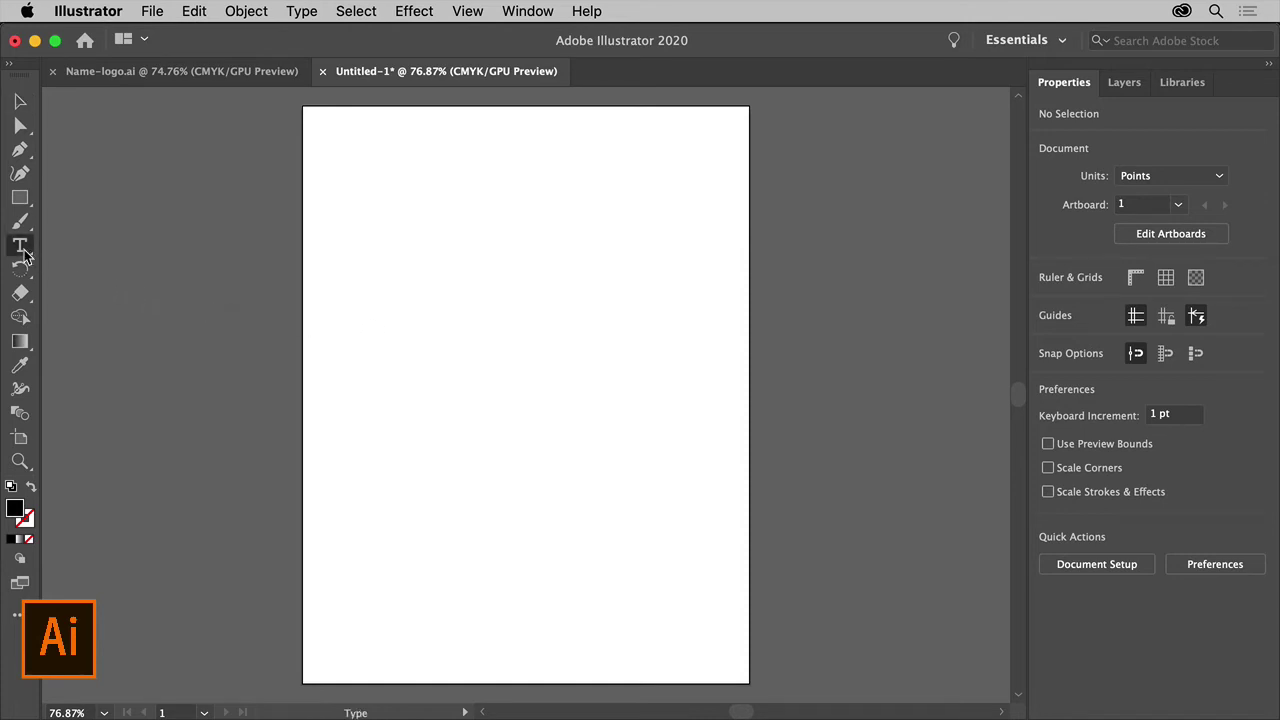
left_click(460, 348)
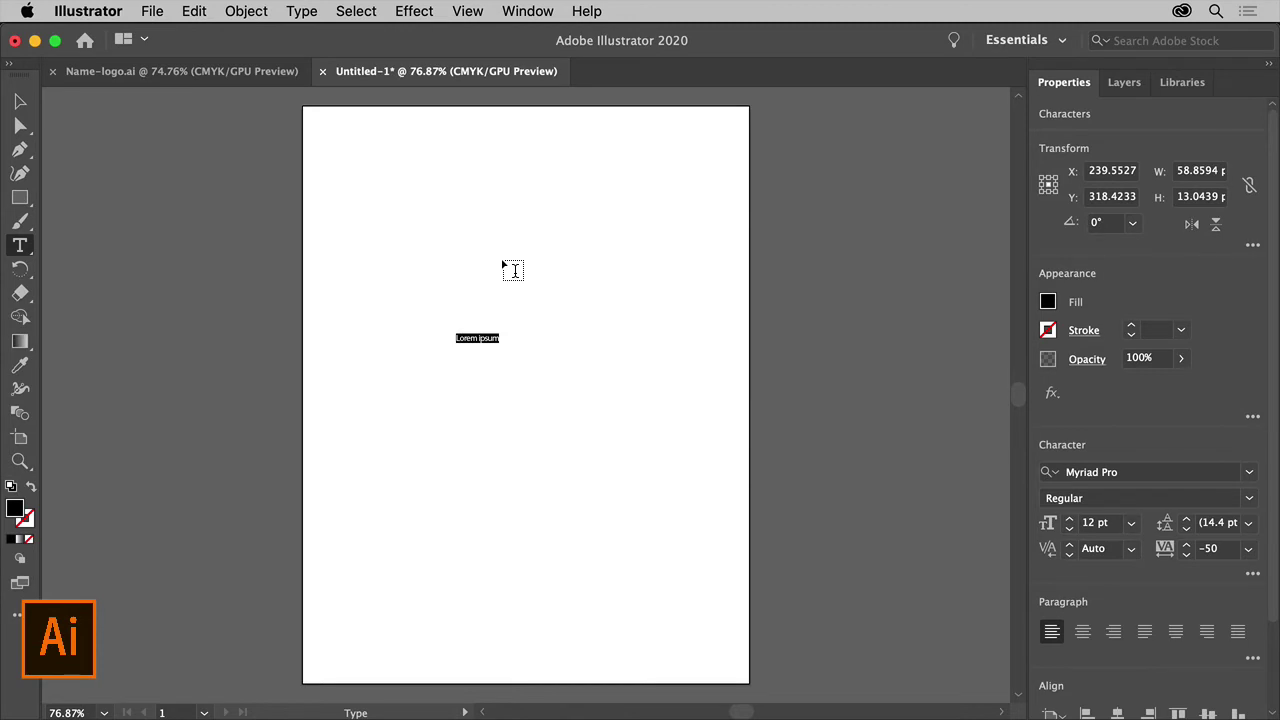
type("BW")
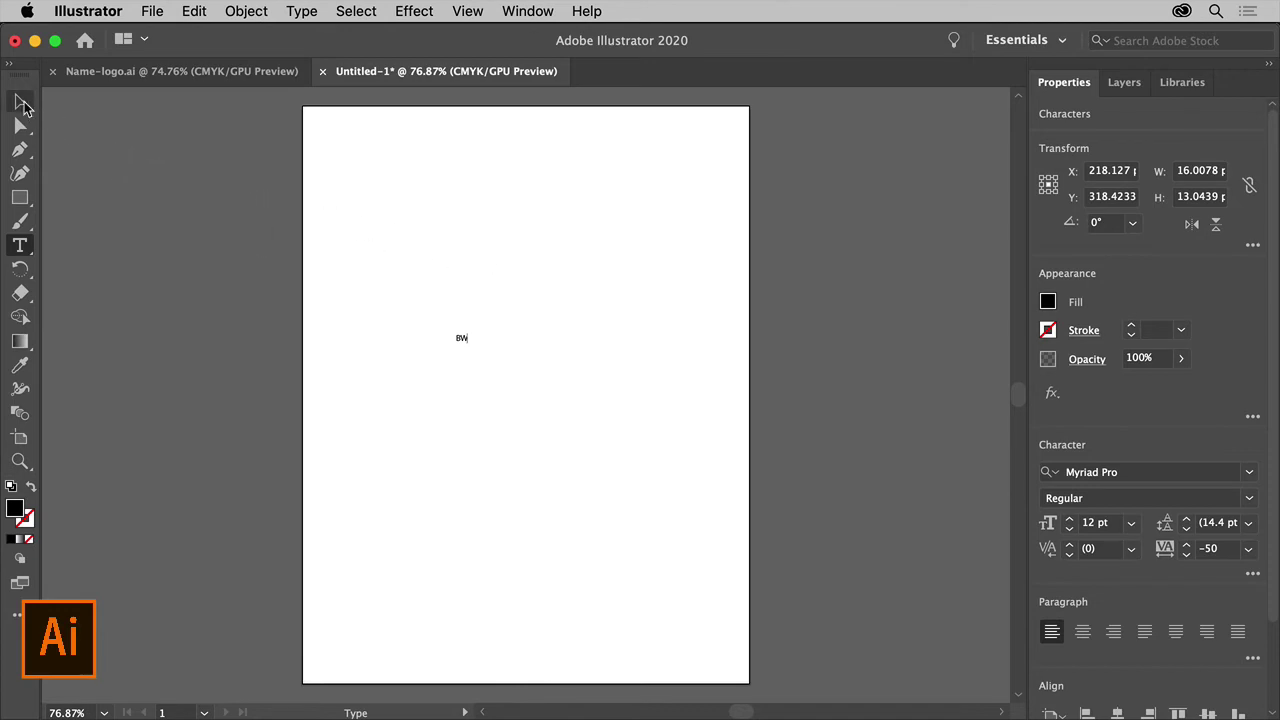
left_click(22, 104)
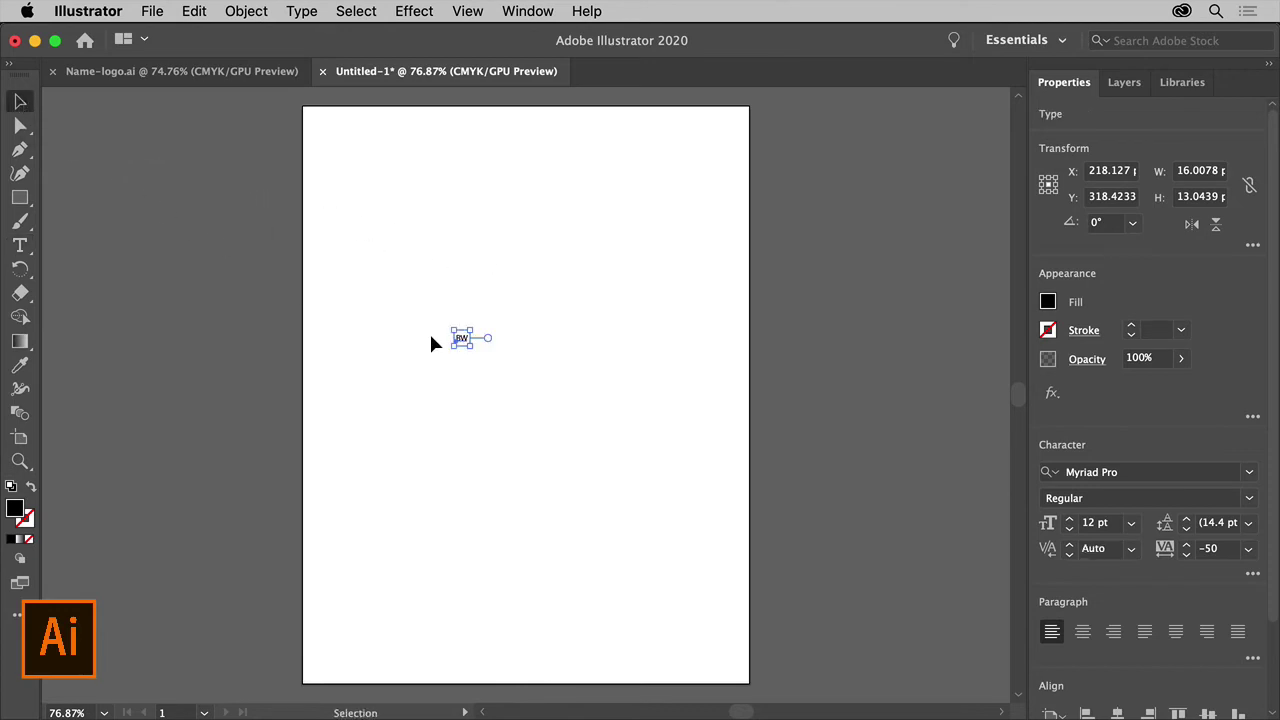
left_click_drag(466, 343, 619, 495)
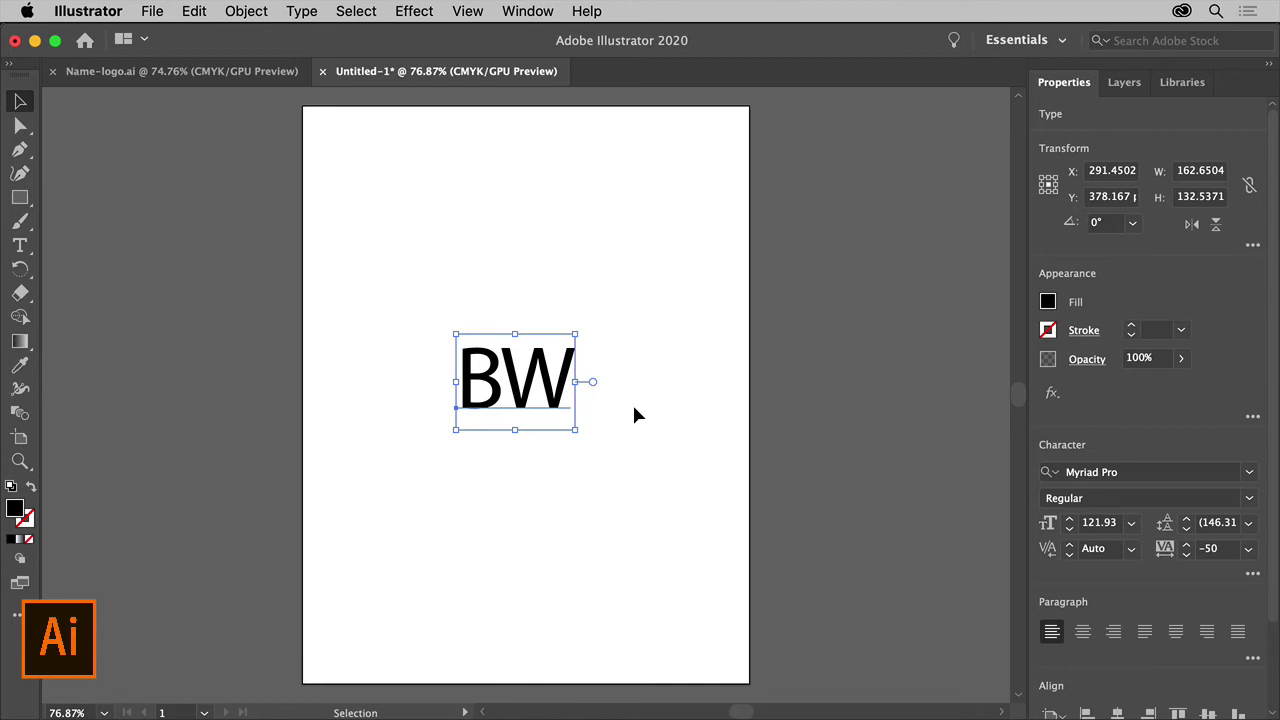
Step: Activate the heavy-weight Acumin Pro family from Adobe Fonts and apply Acumin Pro Condensed Bold to BW
left_click(1249, 474)
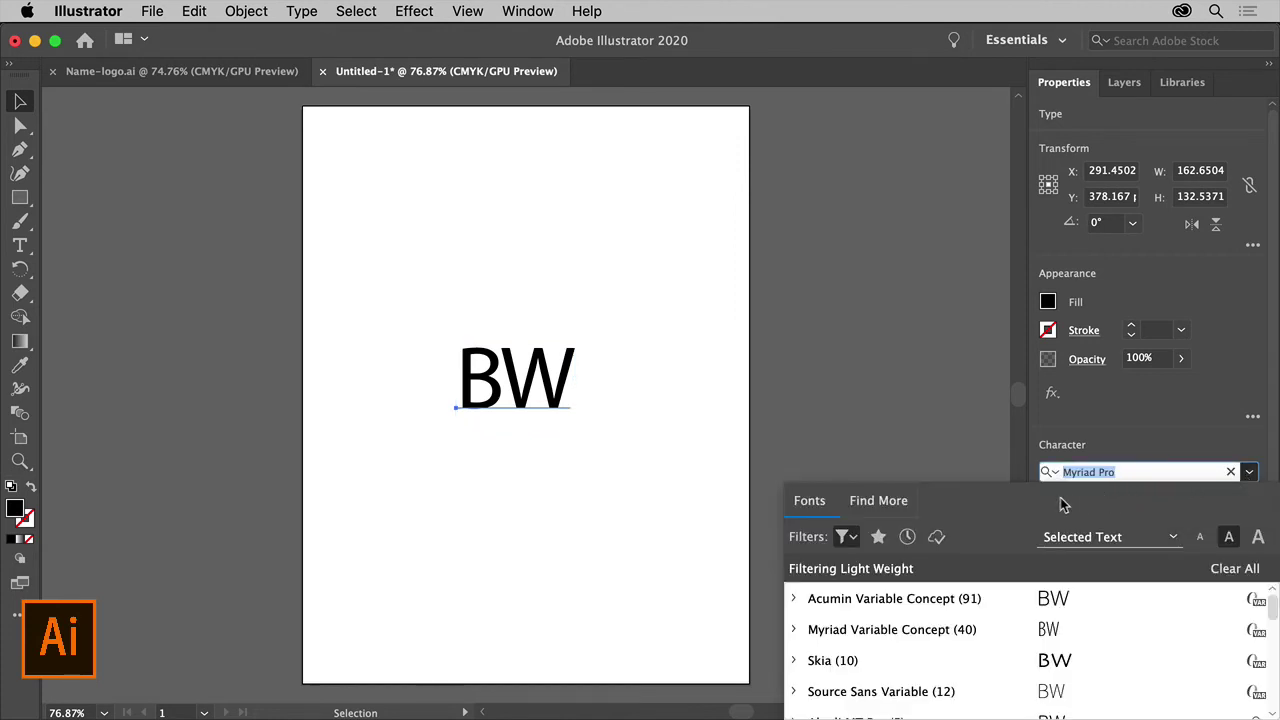
left_click(896, 505)
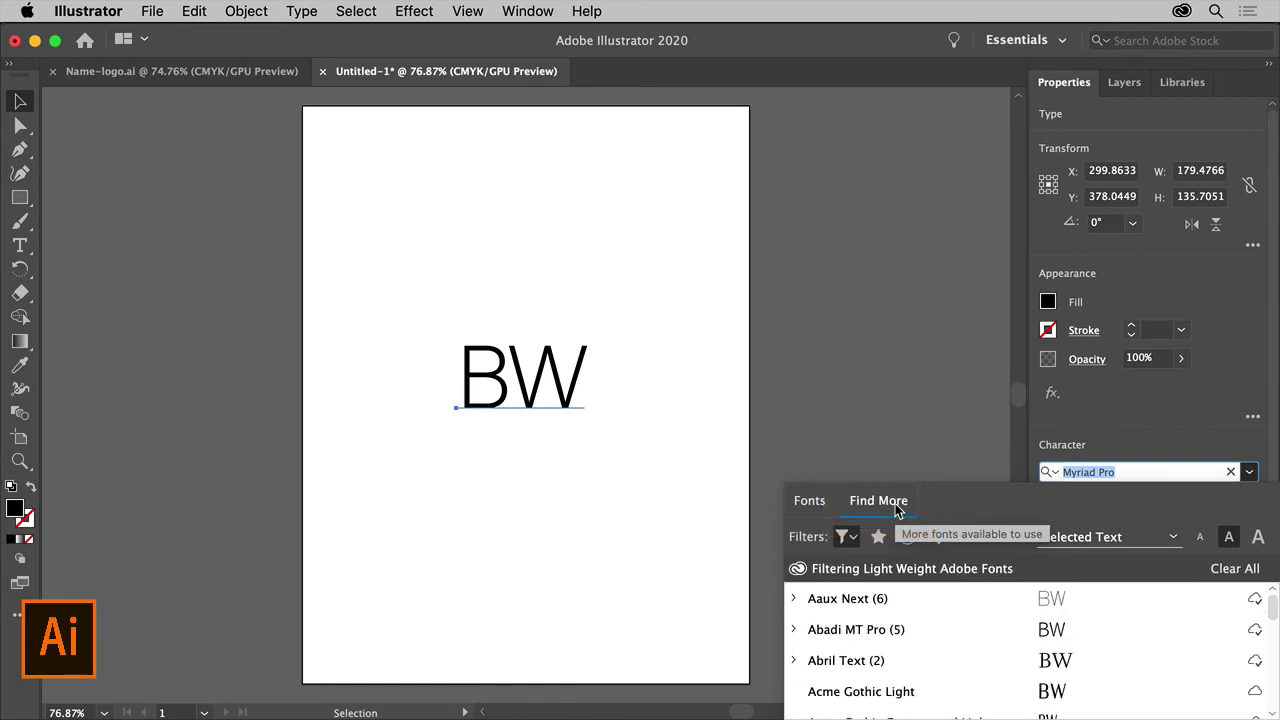
left_click(846, 537)
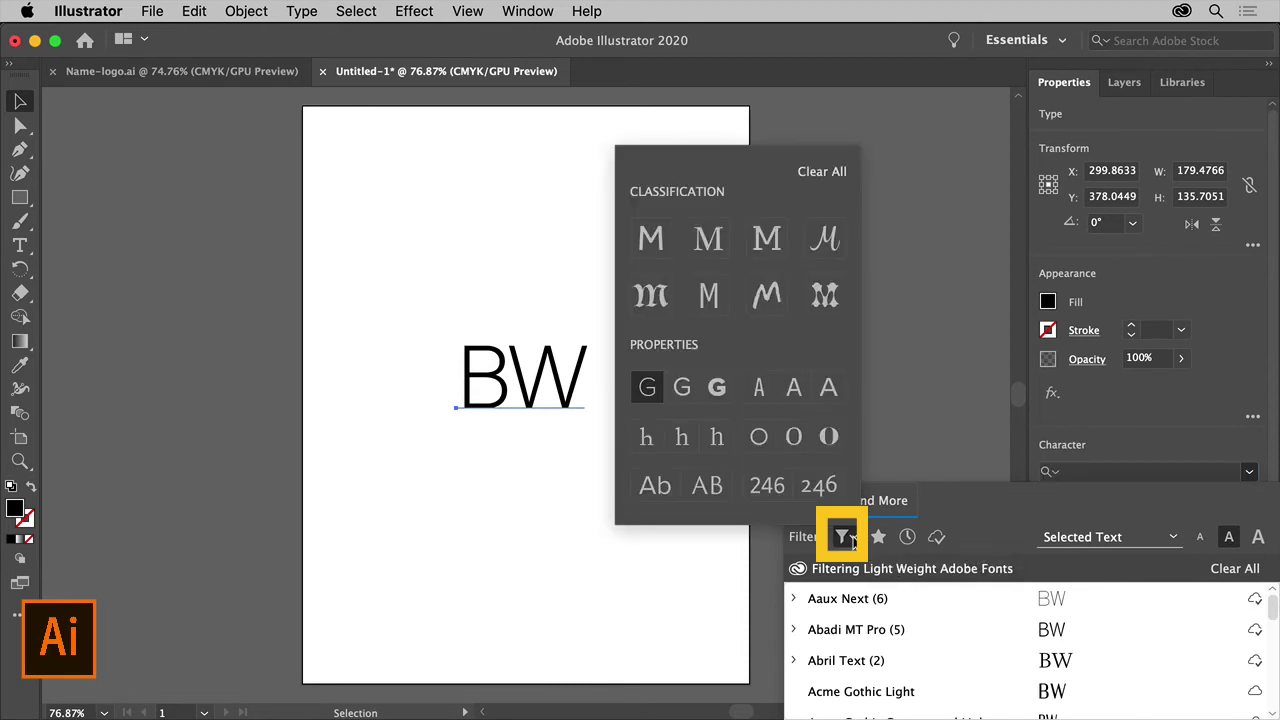
left_click(716, 395)
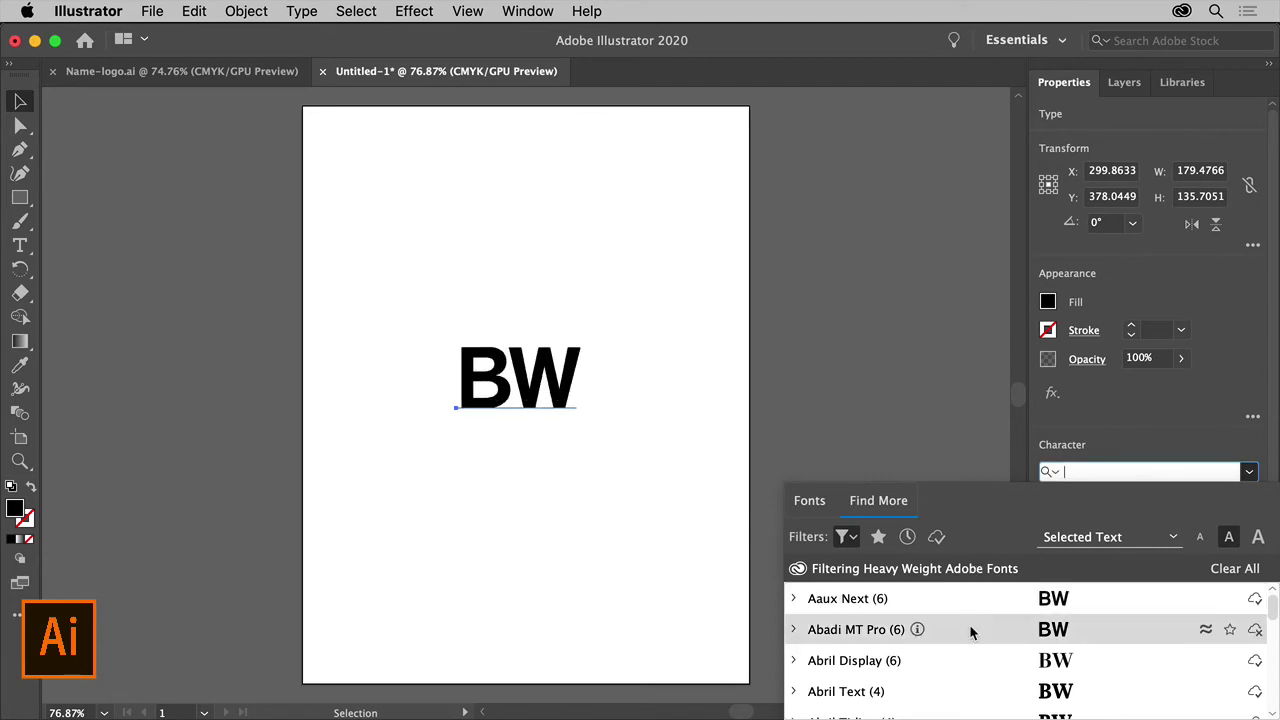
scroll(969, 629, "down", 10)
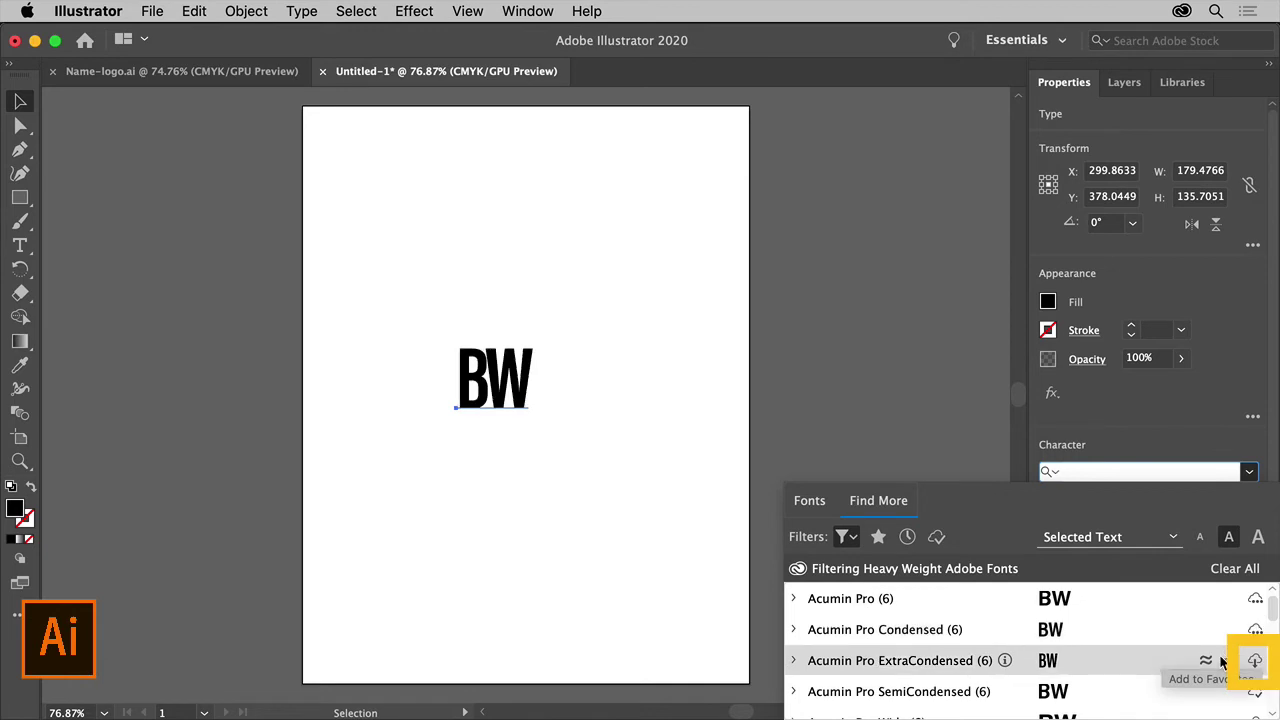
left_click(1254, 660)
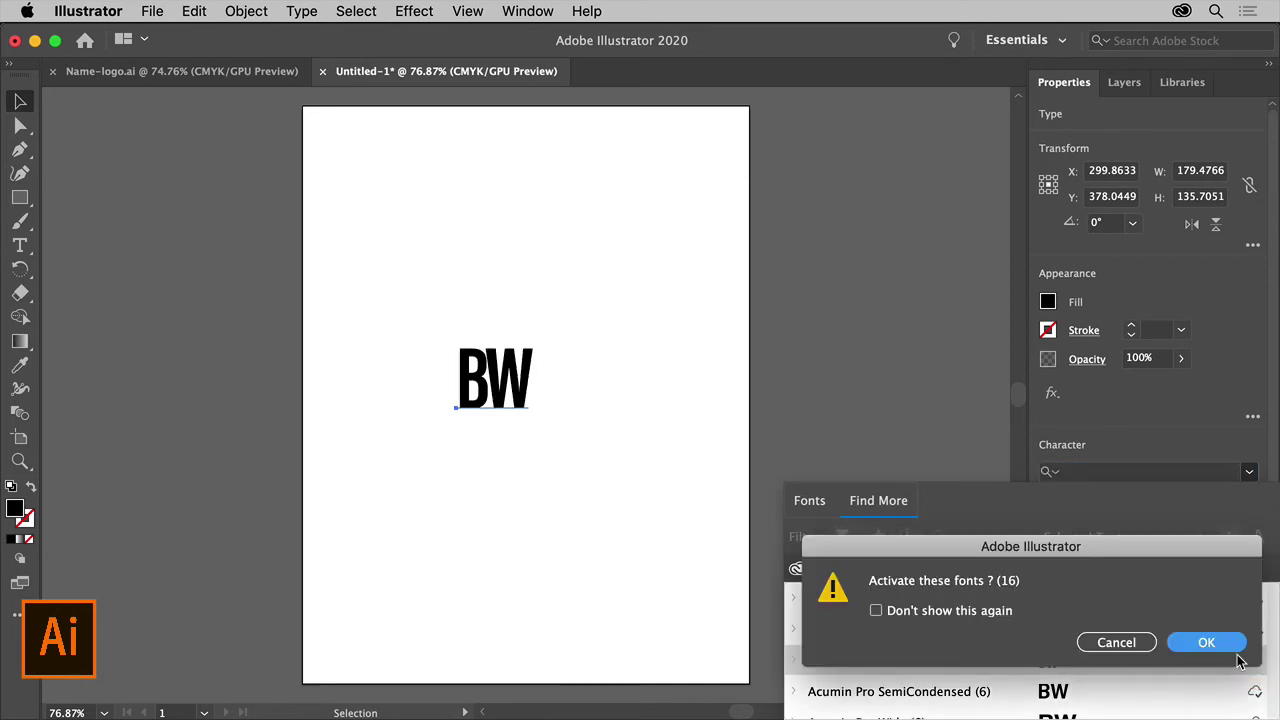
left_click(1208, 643)
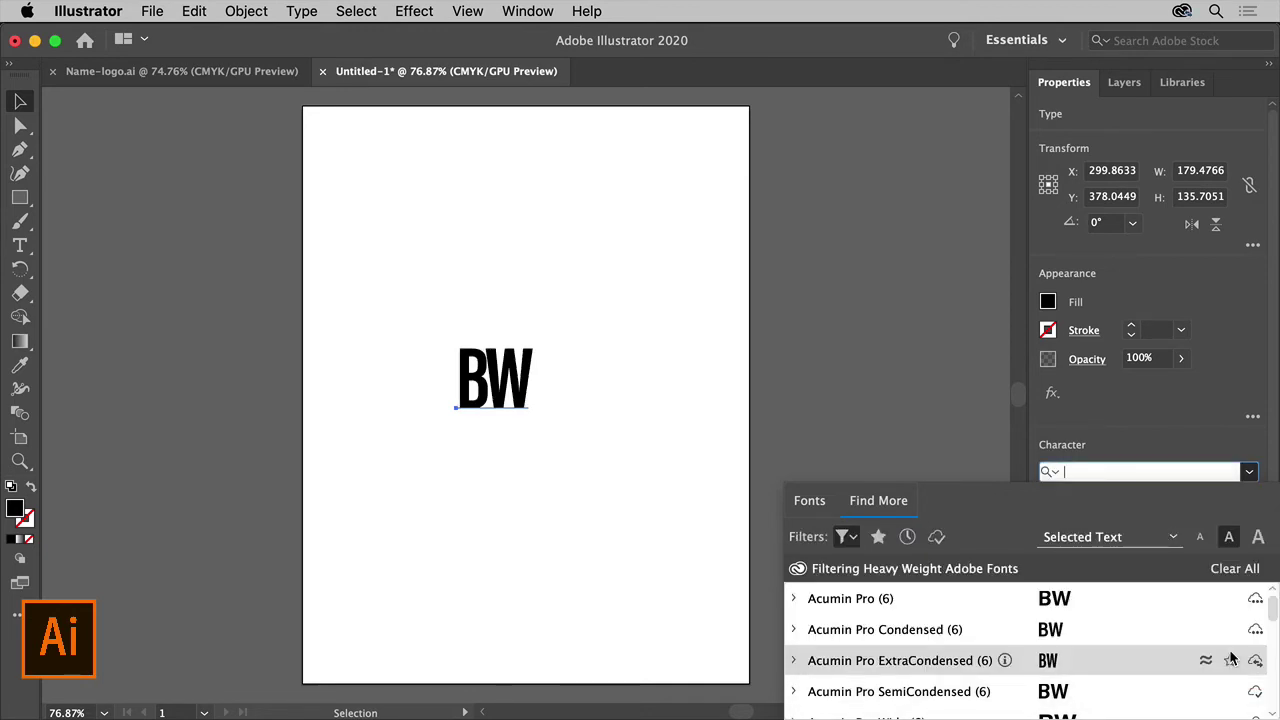
left_click(935, 538)
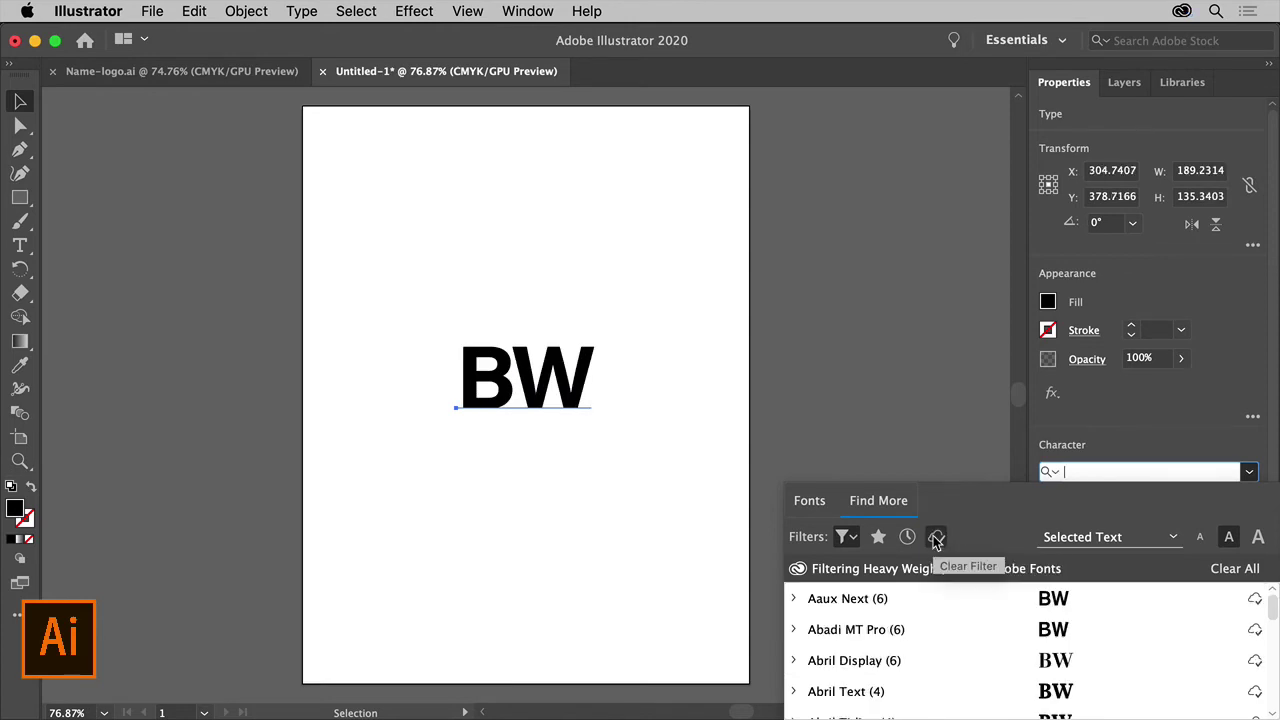
scroll(955, 629, "down", 5)
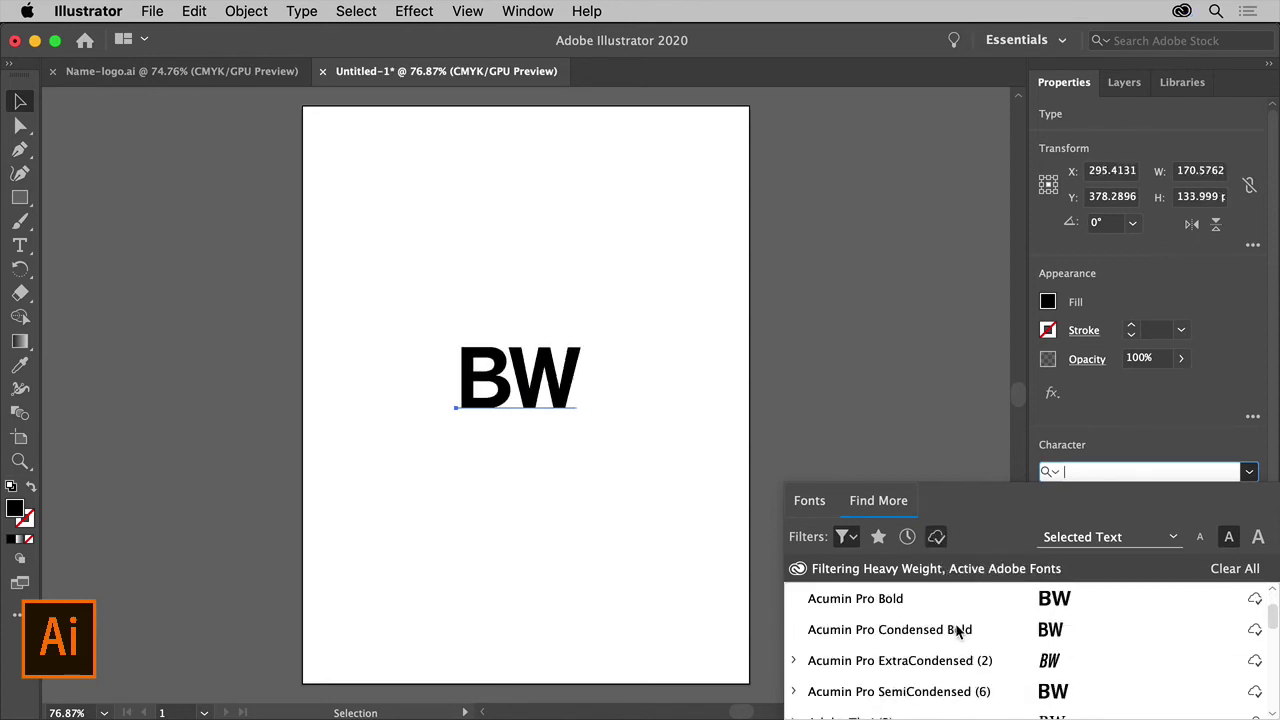
left_click(925, 630)
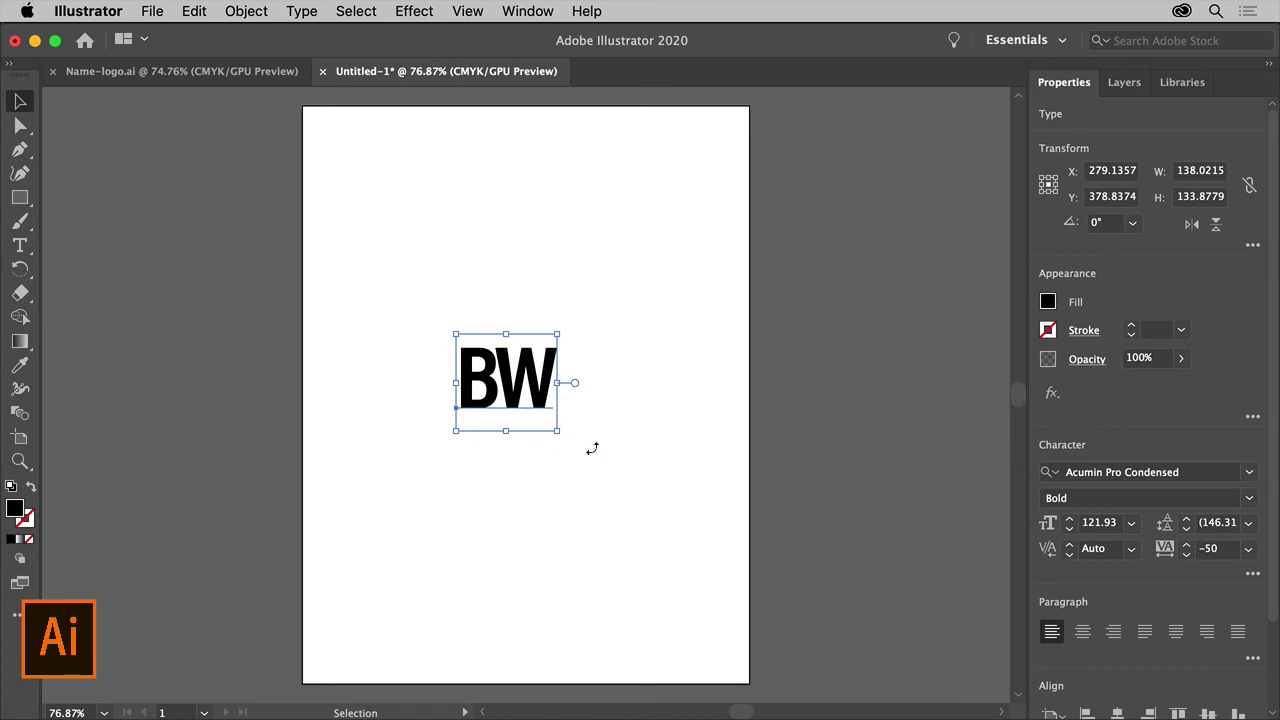
Step: Tighten the BW tracking to -10 and type CREATIVE below it
left_click(1247, 550)
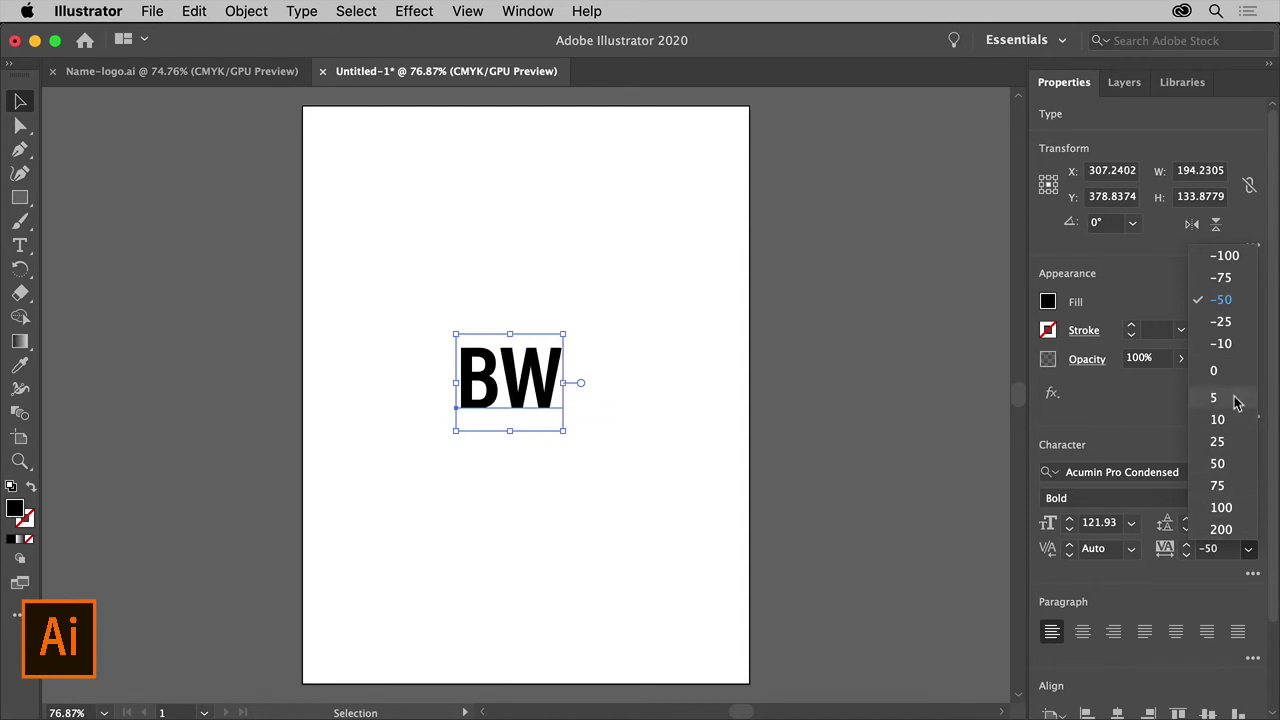
left_click(1230, 345)
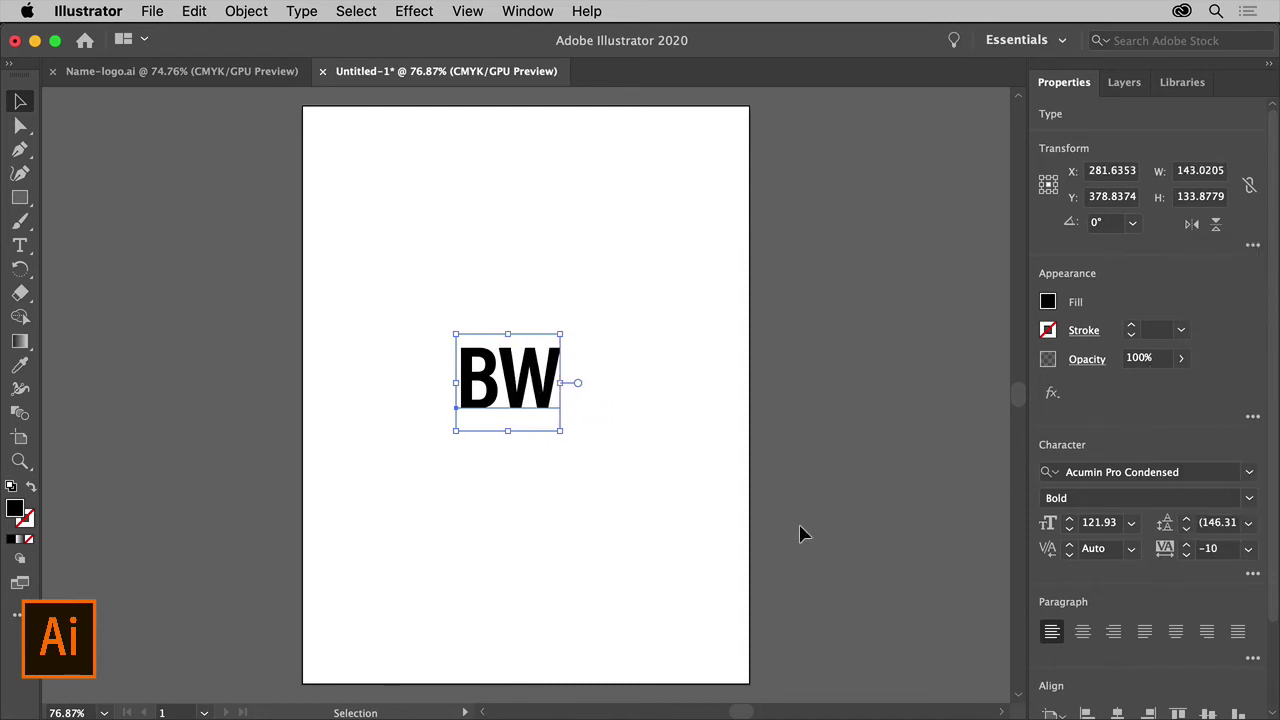
left_click(26, 250)
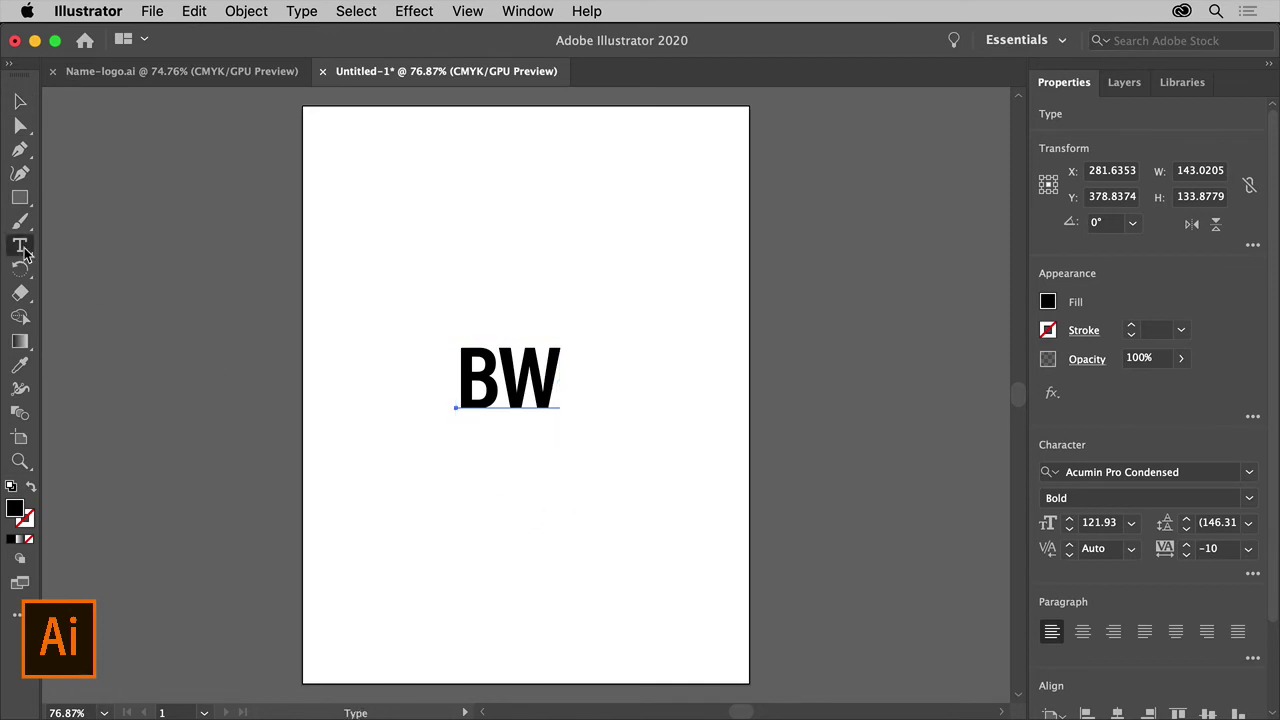
left_click(426, 448)
type("BREA")
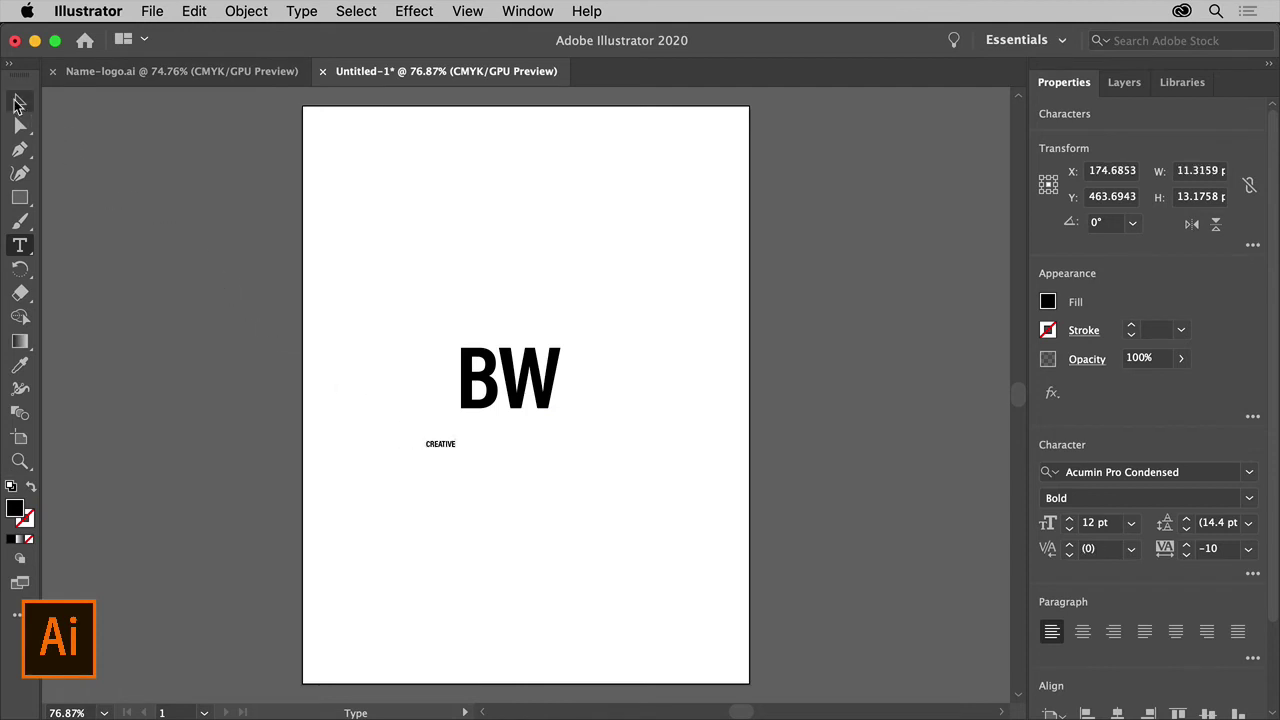
key("Escape")
Step: Enlarge CREATIVE to 52.14 pt, set its tracking to 200, and move it just under BW
left_click_drag(457, 452, 599, 510)
left_click(1248, 548)
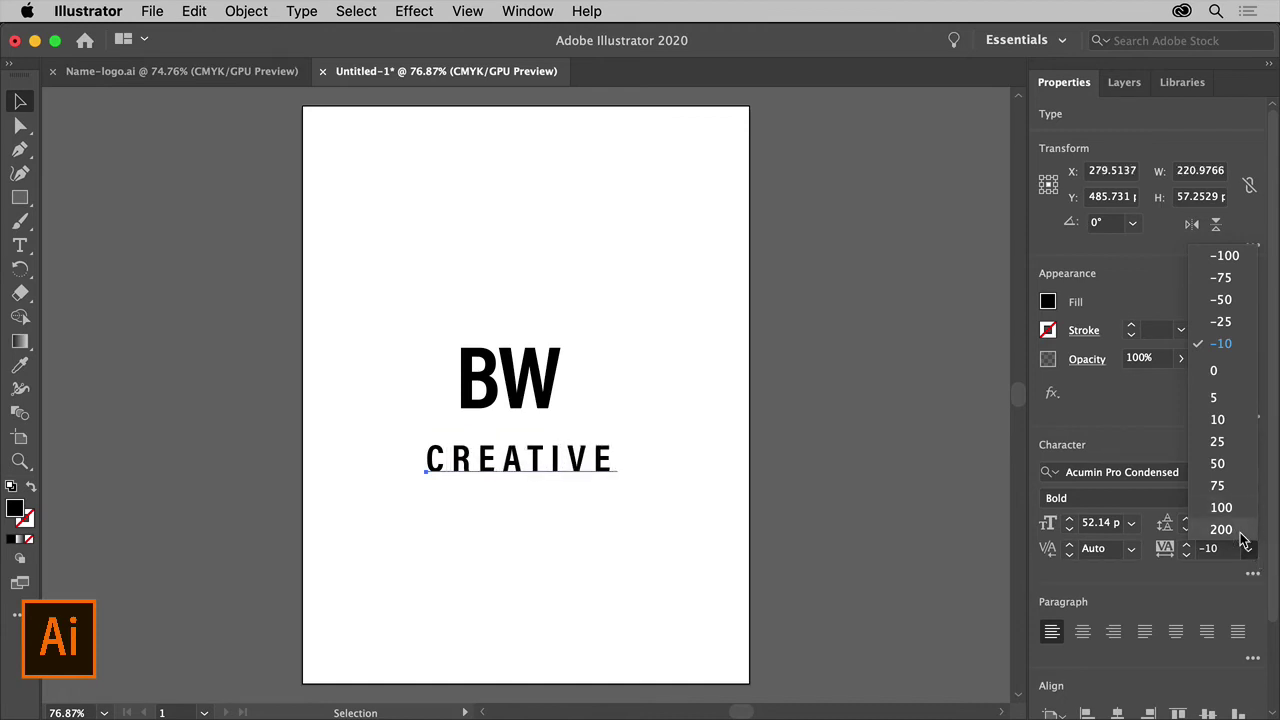
left_click(1240, 537)
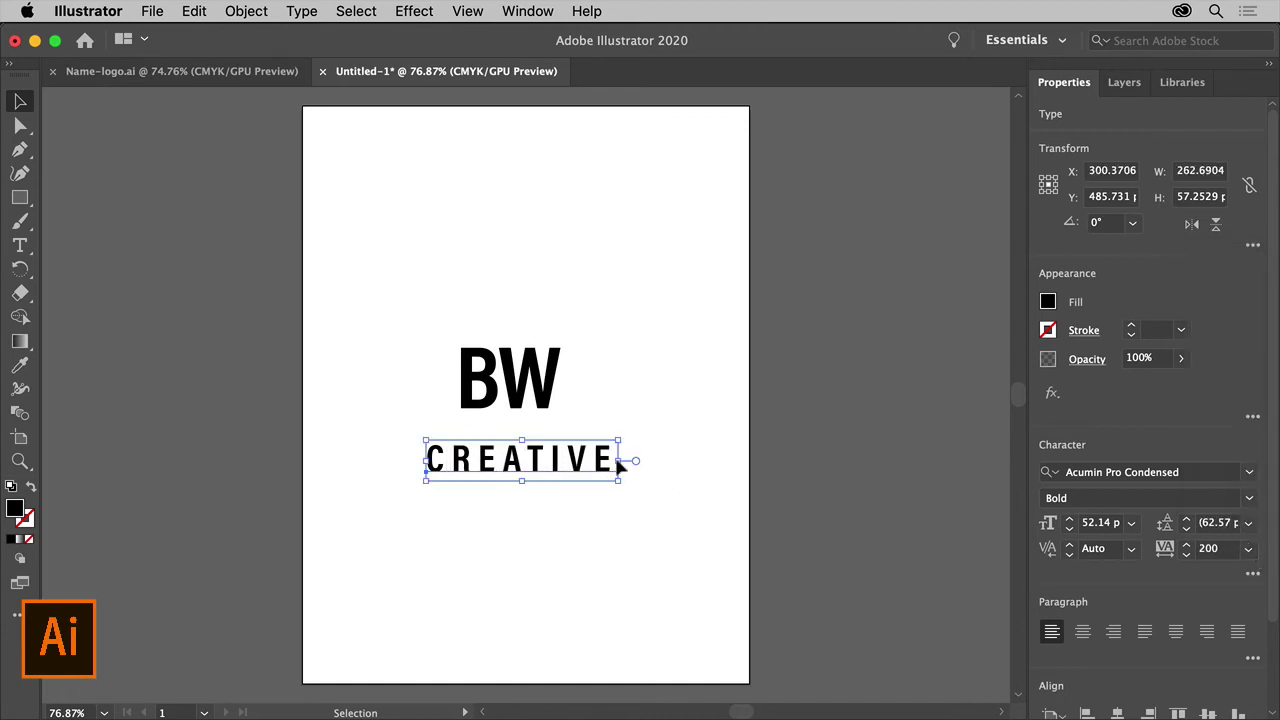
left_click_drag(583, 460, 571, 445)
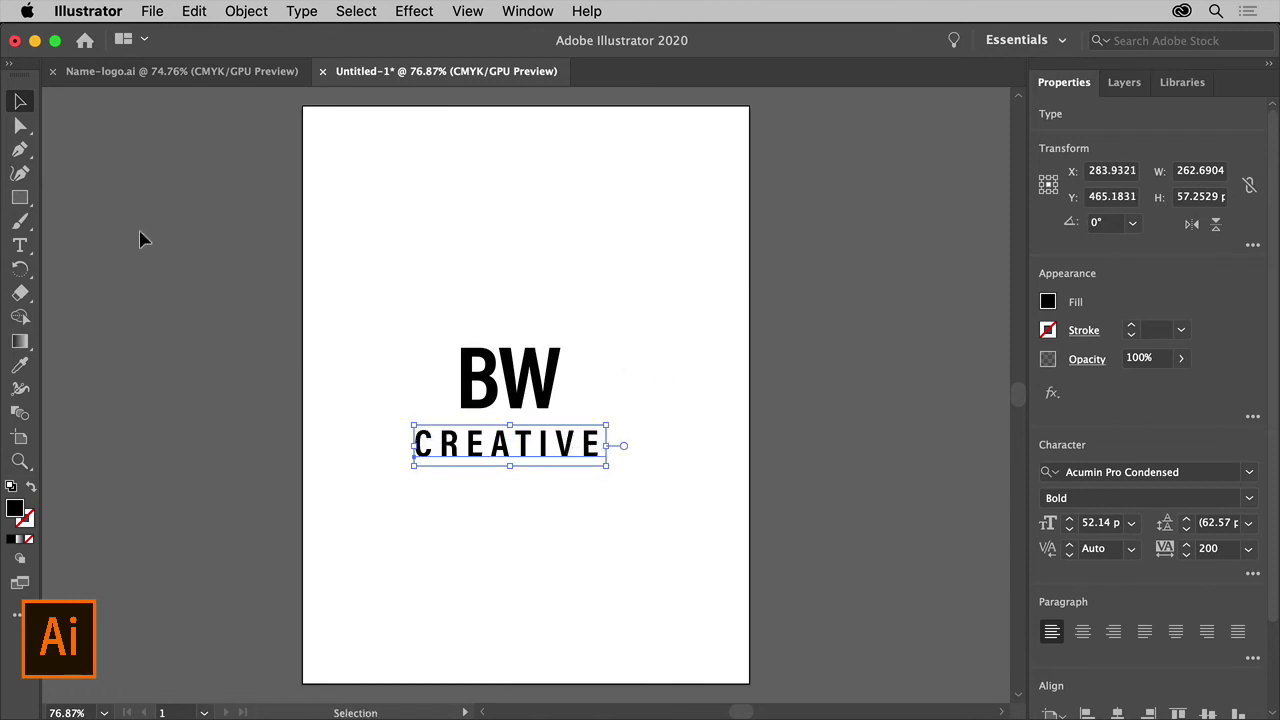
Step: Draw a 275.34 pt black circle with the Ellipse tool and centre it over the BW CREATIVE text
left_click(19, 199)
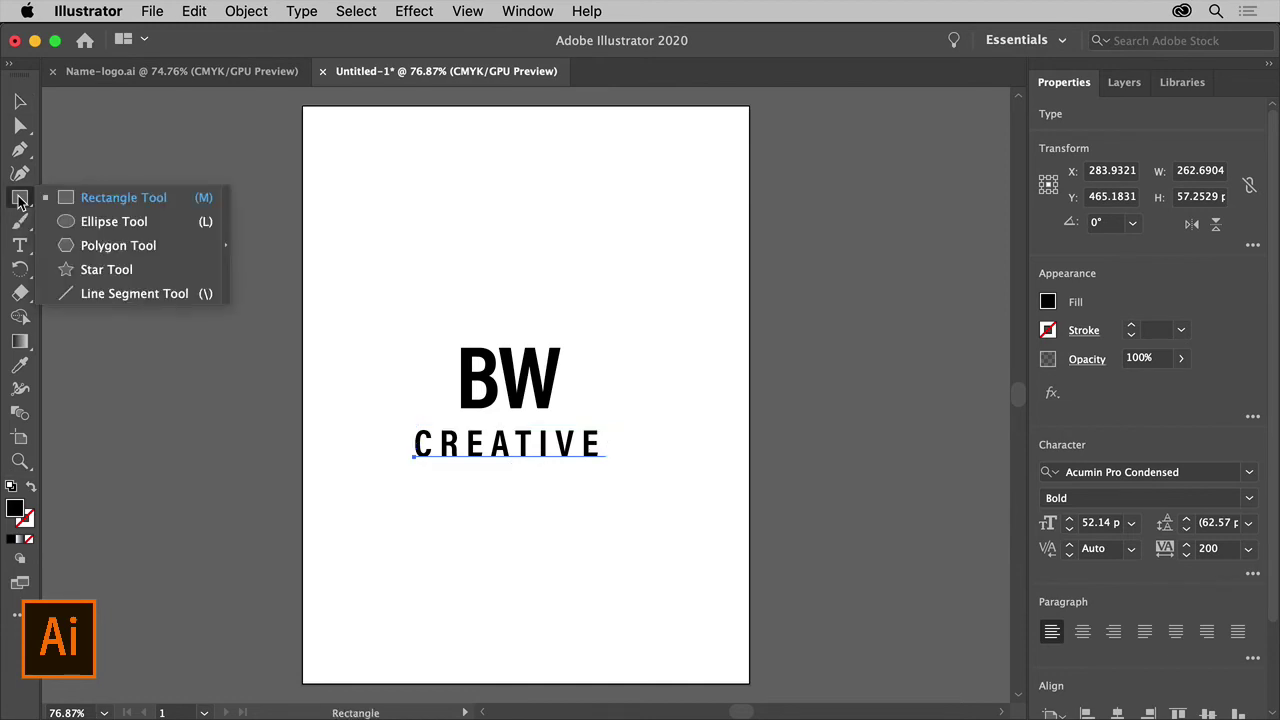
left_click(138, 225)
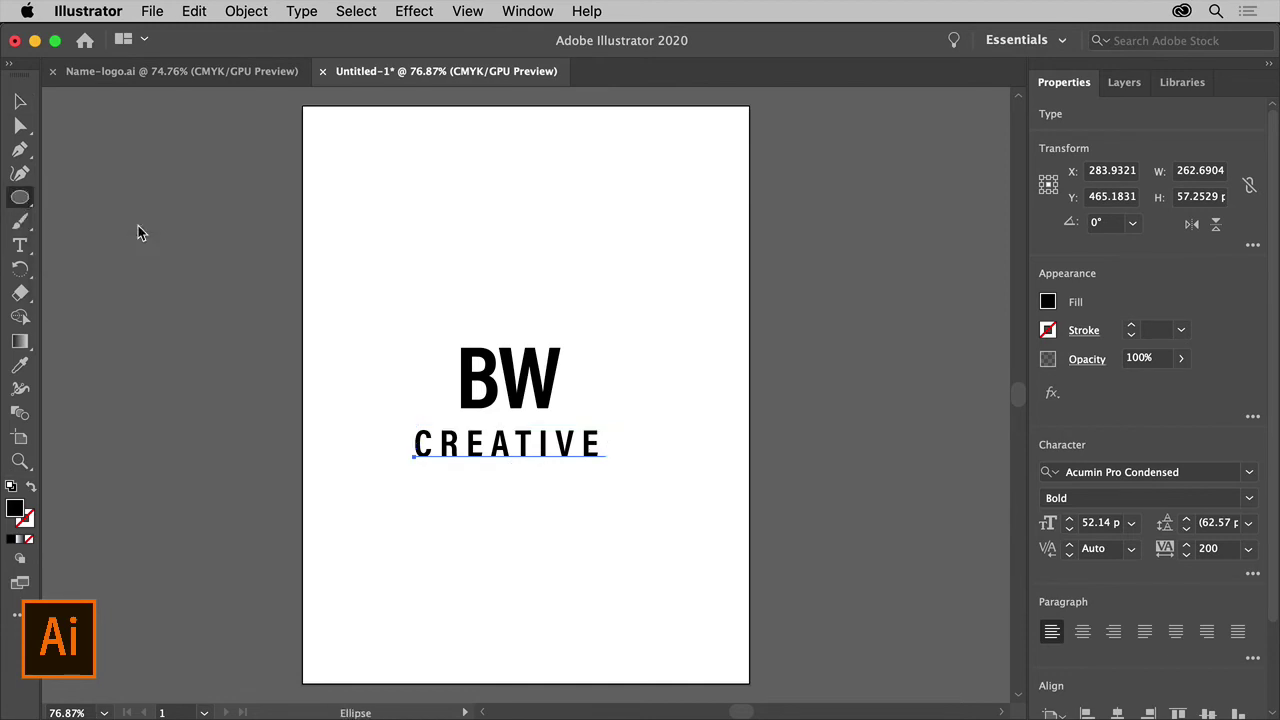
left_click_drag(397, 291, 598, 468)
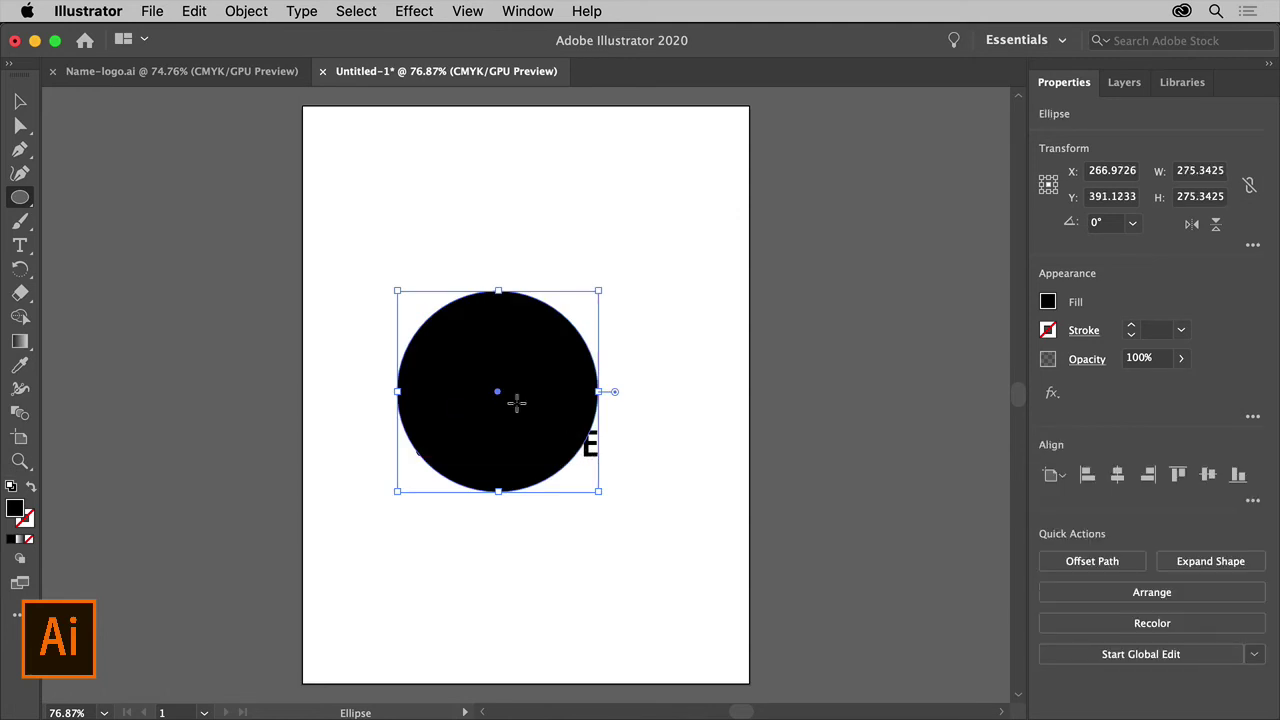
left_click_drag(500, 395, 512, 408)
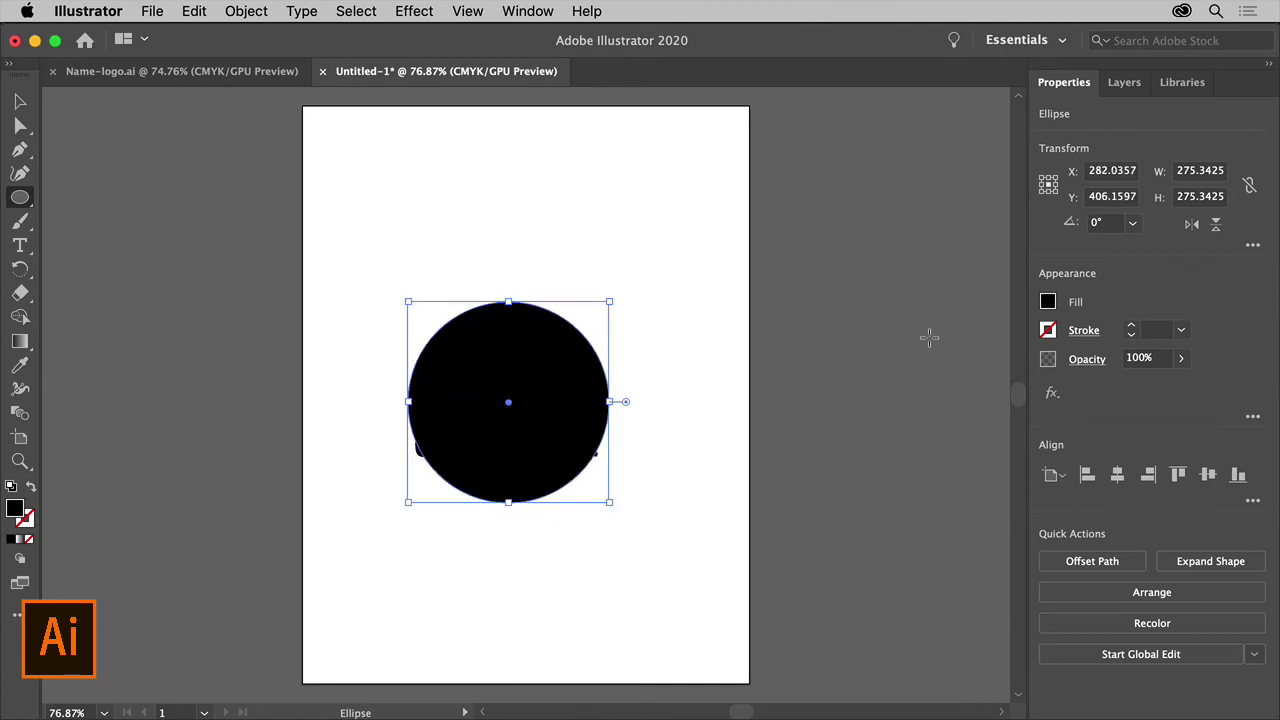
Step: Set the circle's fill to None
left_click(1047, 303)
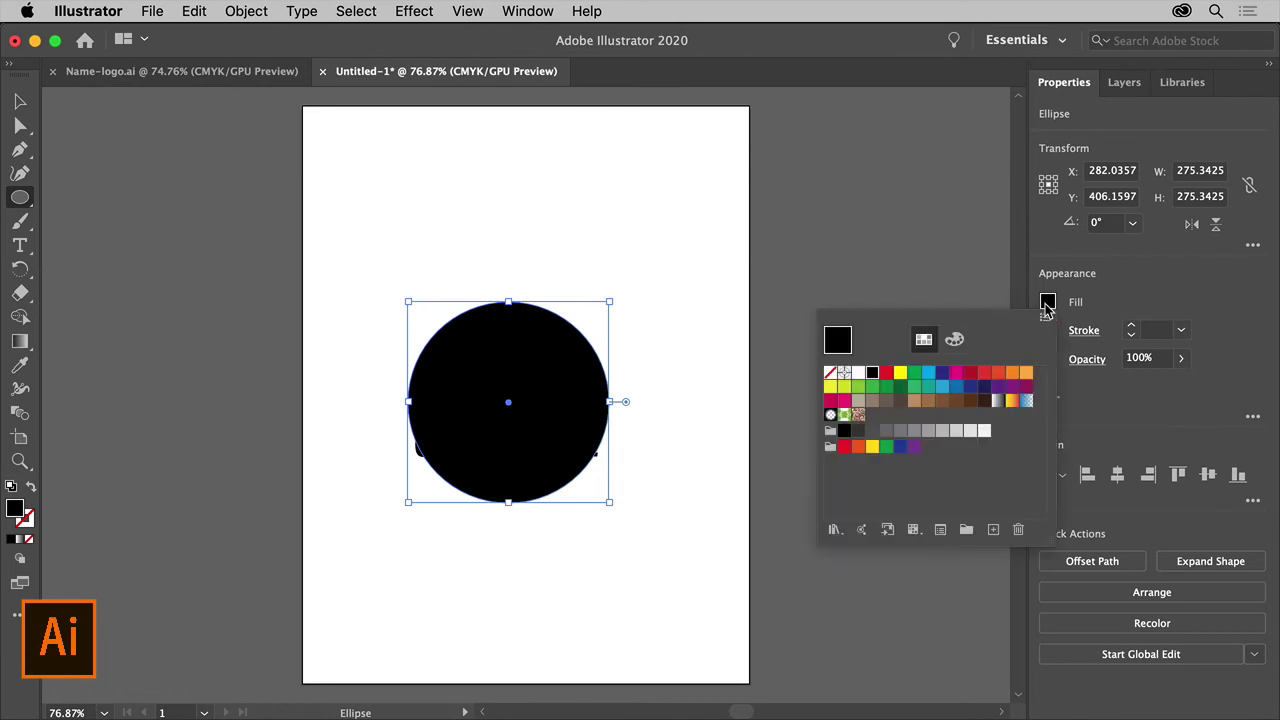
left_click(830, 374)
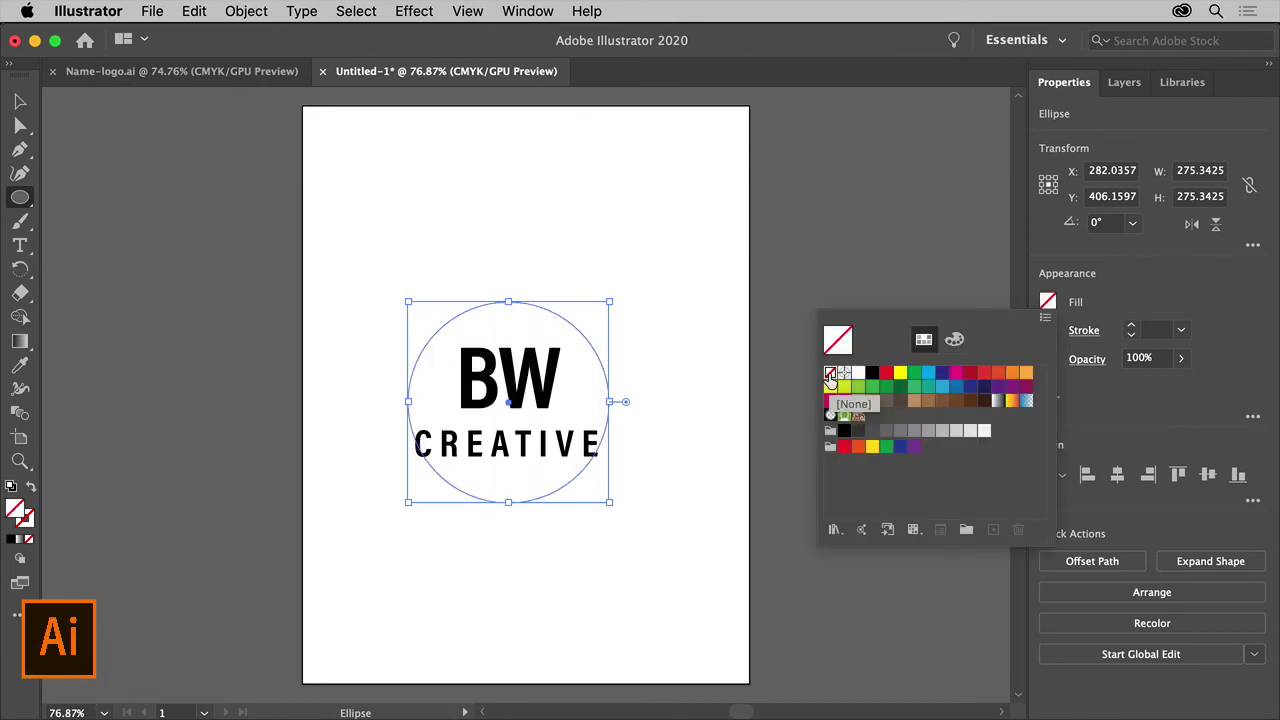
left_click(1130, 330)
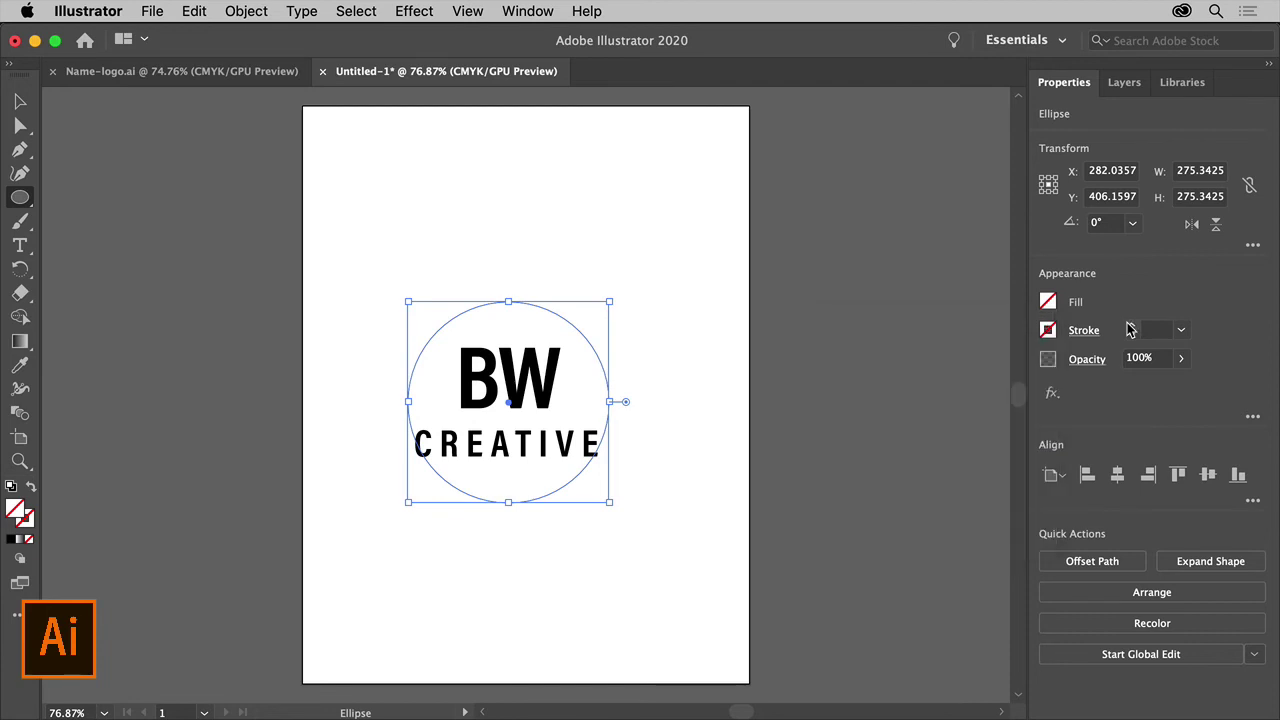
Step: Give the circle an 18 pt magenta stroke
left_click(1131, 327)
left_click(1131, 327)
left_click(1131, 327)
left_click(1131, 327)
left_click(1131, 327)
left_click(1131, 327)
left_click(1131, 327)
left_click(1131, 327)
left_click(1131, 327)
left_click(1131, 327)
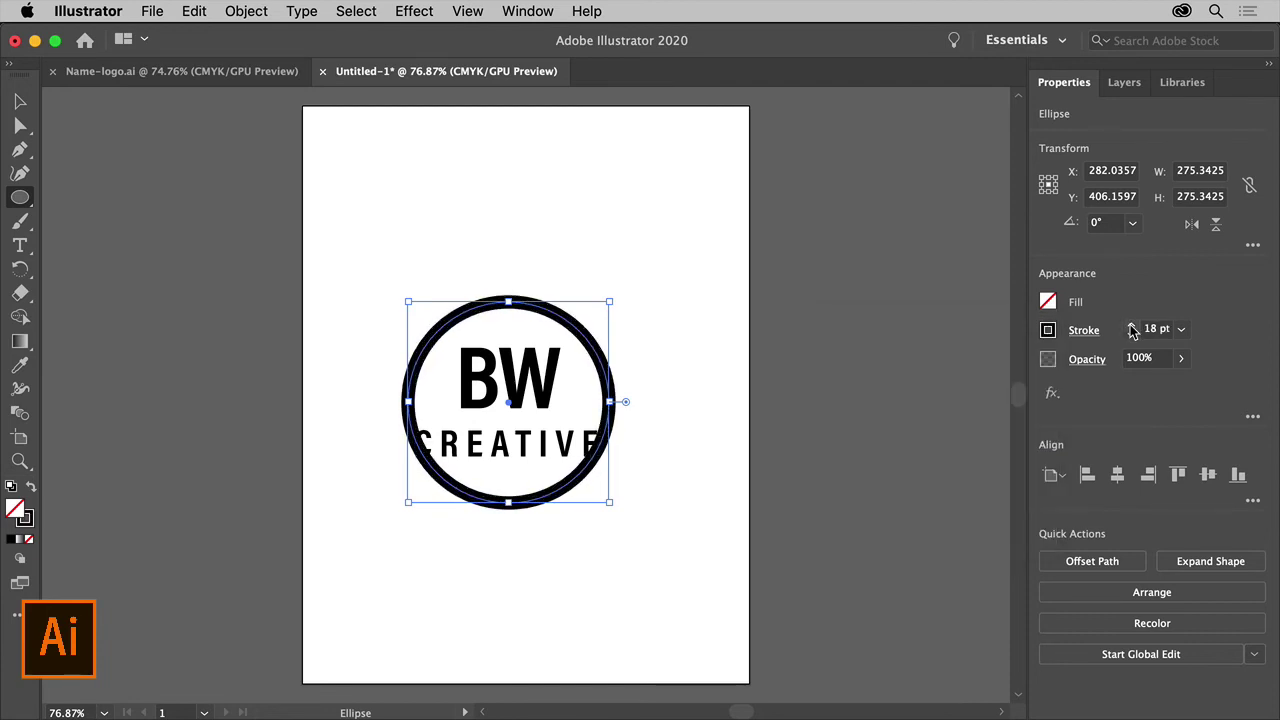
left_click(1048, 330)
left_click(831, 430)
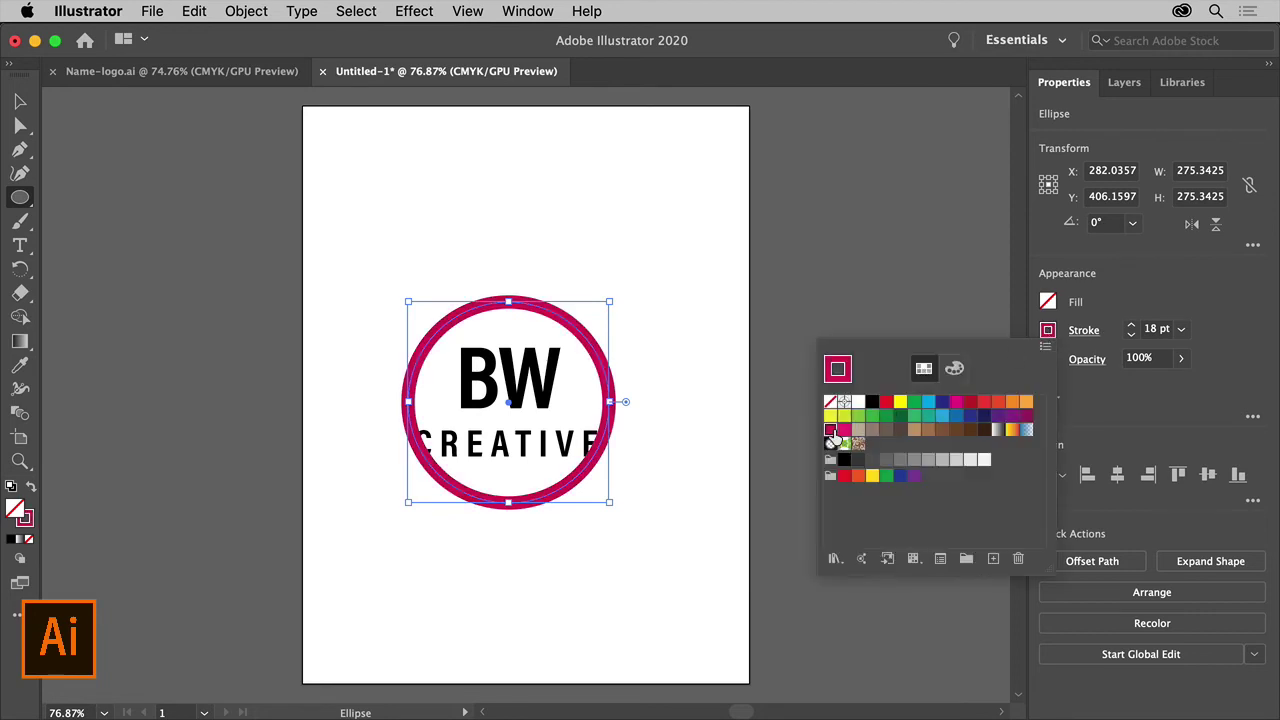
left_click(840, 332)
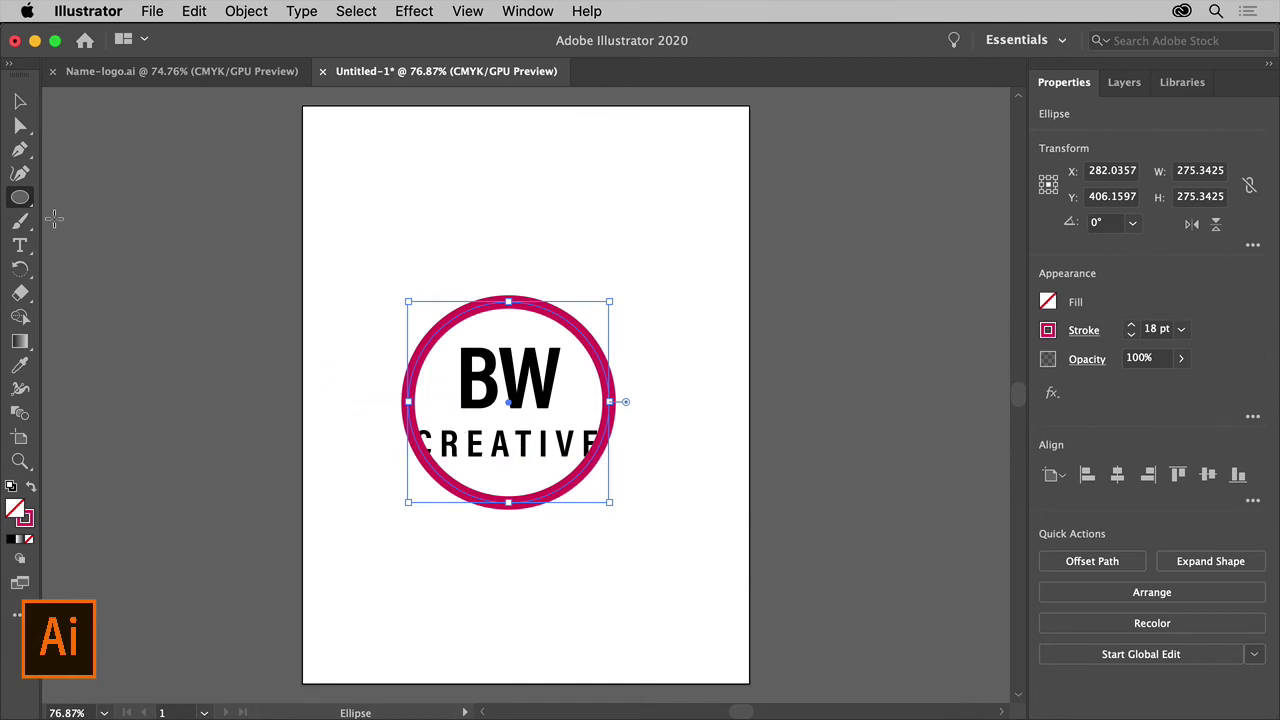
Step: Draw a rectangle spanning the CREATIVE line across the ring
left_click(28, 204)
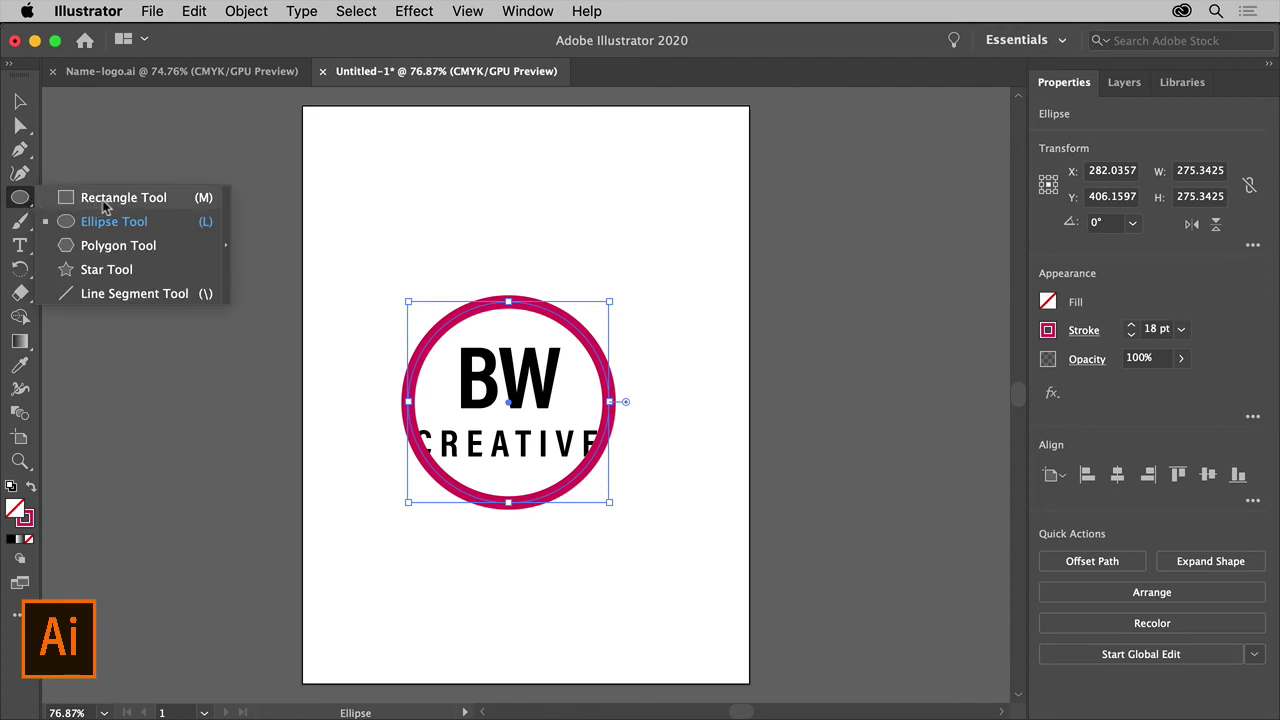
left_click(147, 202)
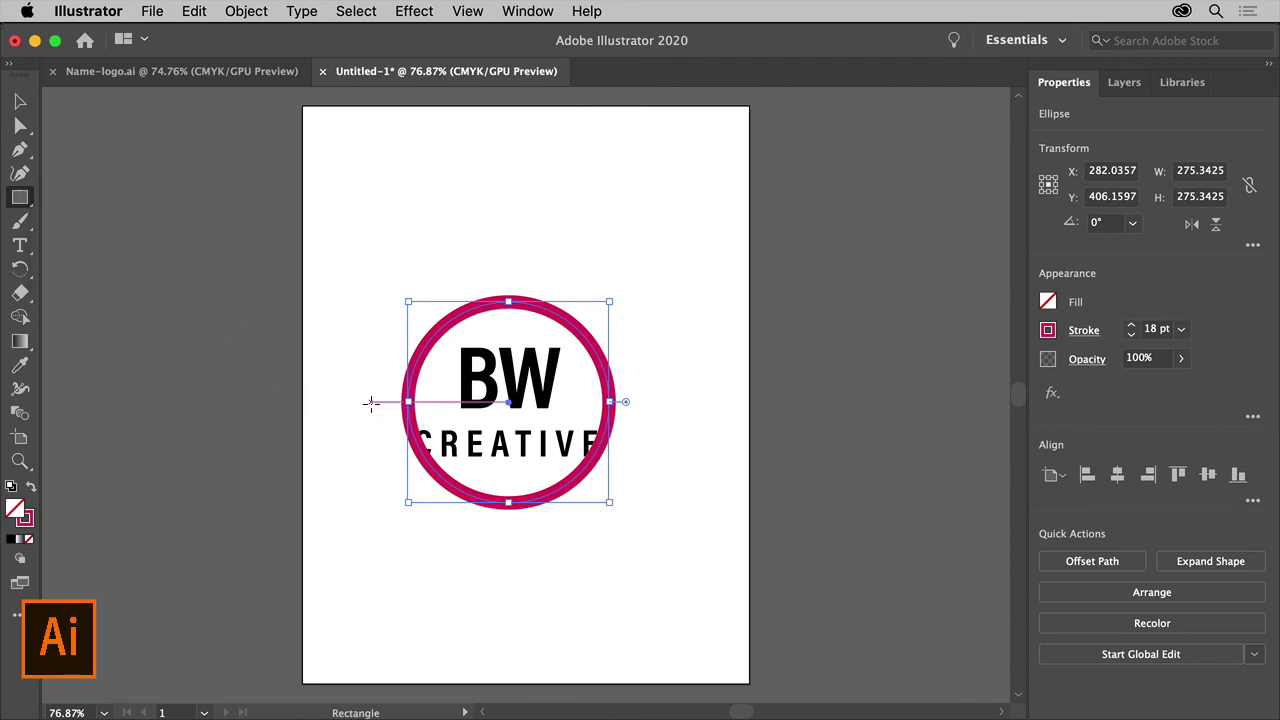
left_click_drag(370, 402, 653, 480)
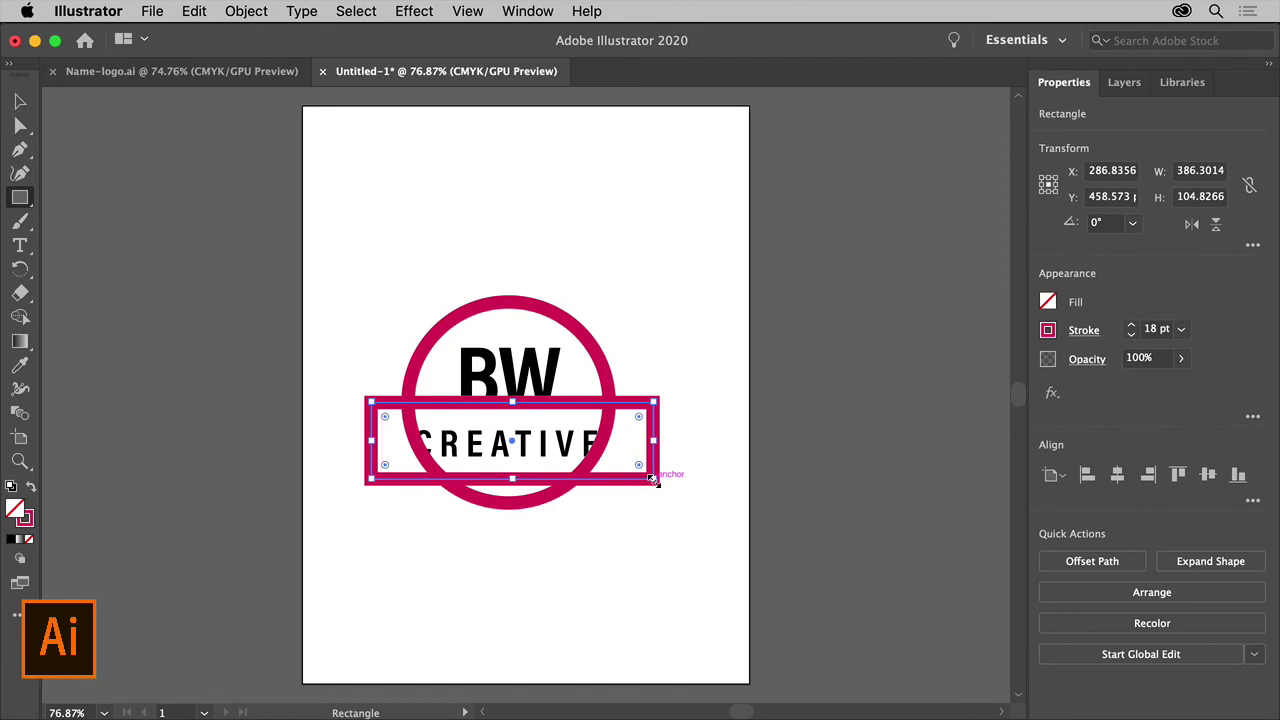
Step: Select the circle and rectangle, and Alt-drag with Shape Builder to remove the overlapping band
left_click(28, 108)
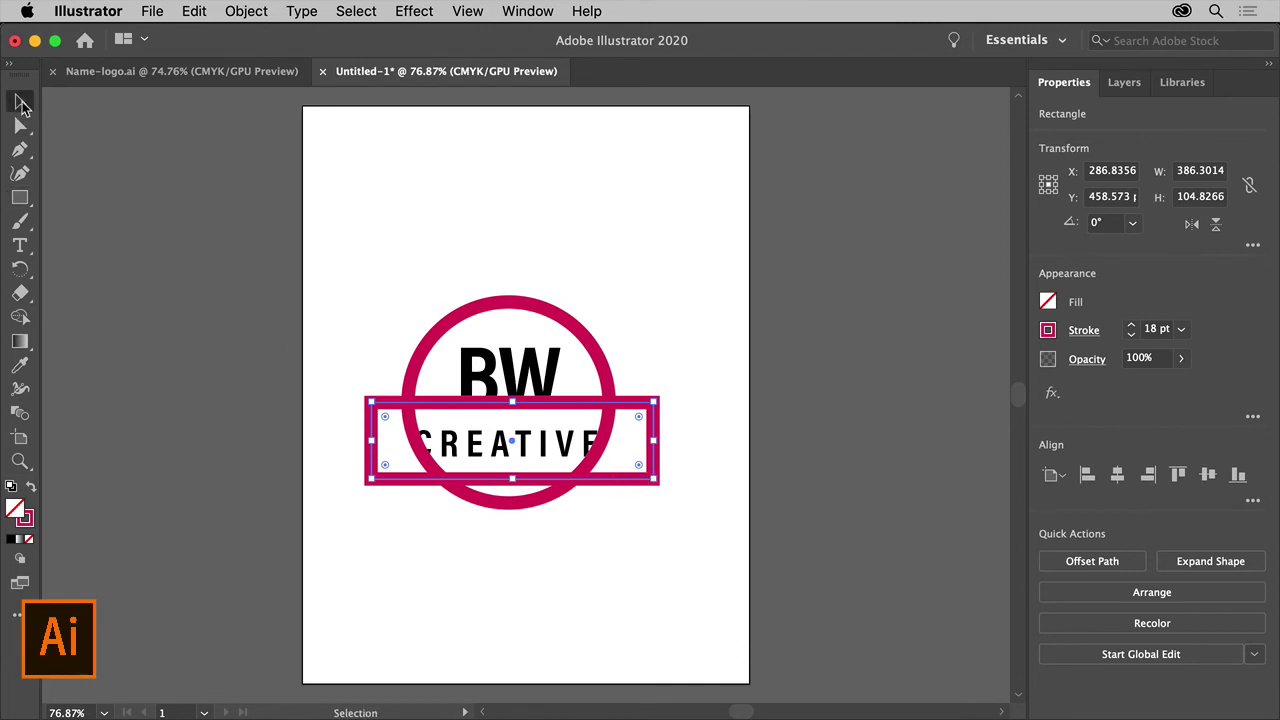
left_click_drag(368, 338, 418, 413)
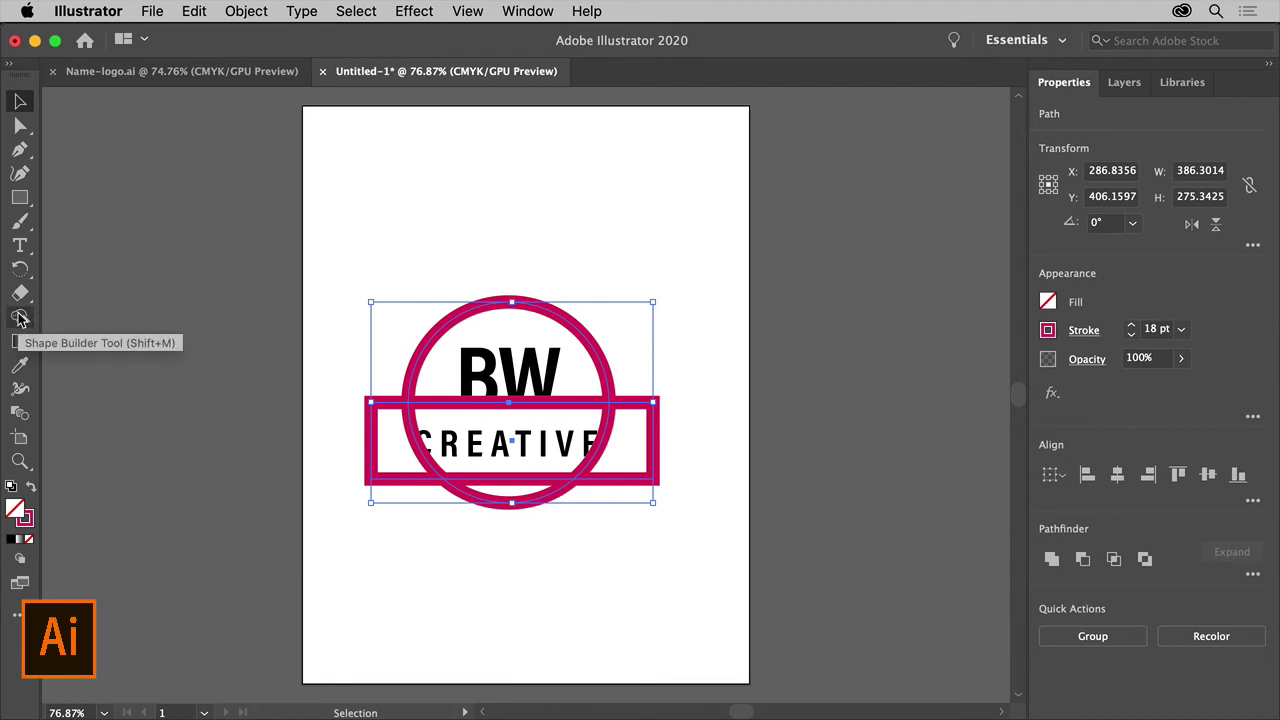
left_click(19, 318)
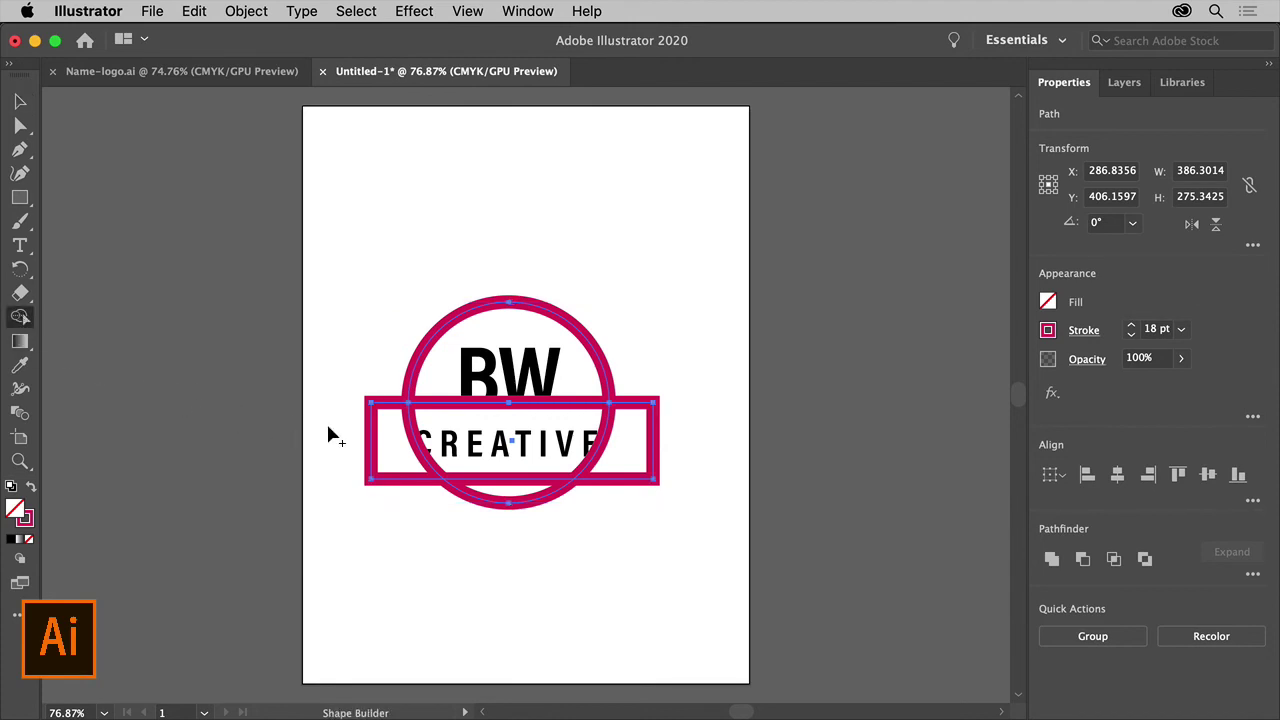
left_click_drag(328, 427, 652, 455)
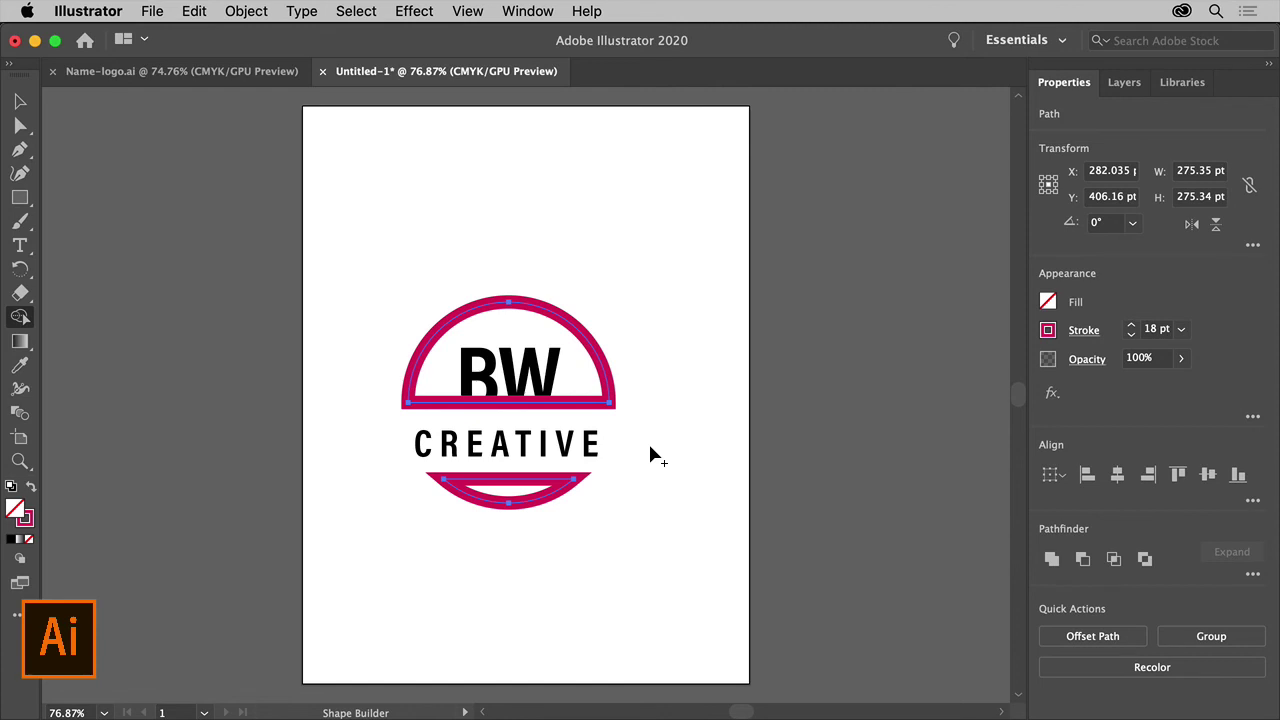
Step: Delete the straight edges of the top and bottom ring pieces, leaving open magenta arcs
left_click(23, 129)
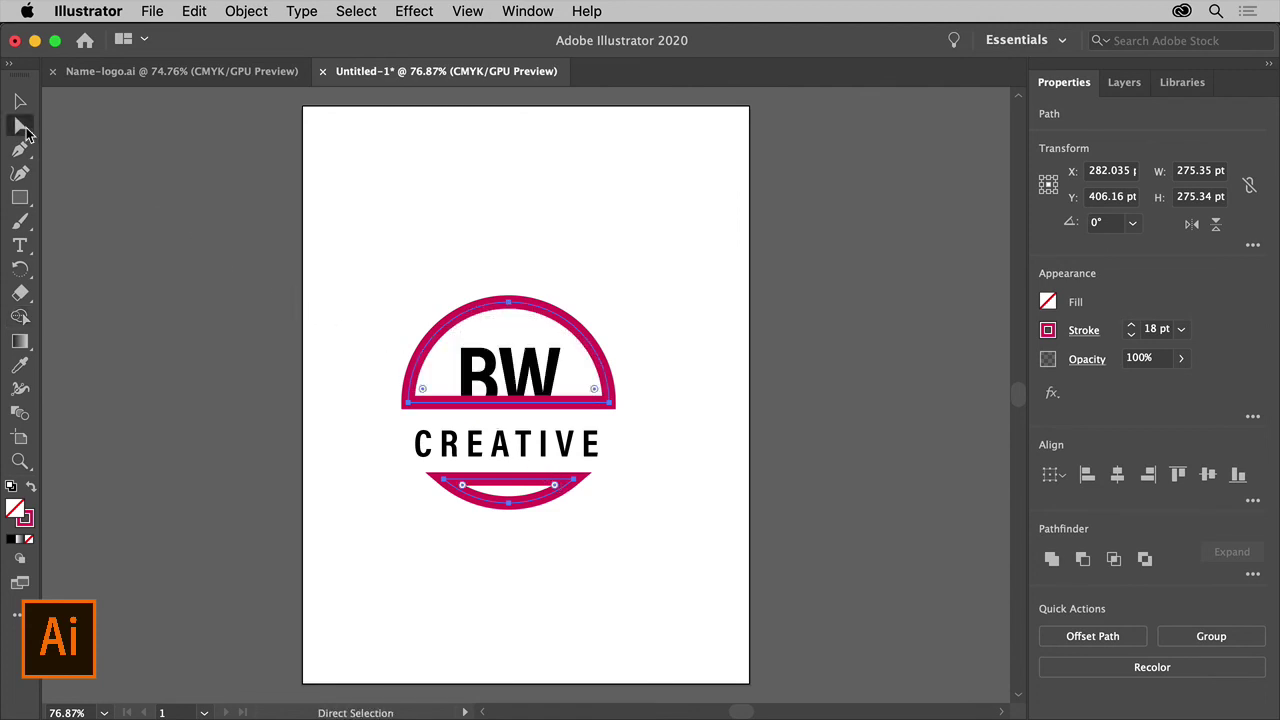
left_click(369, 456)
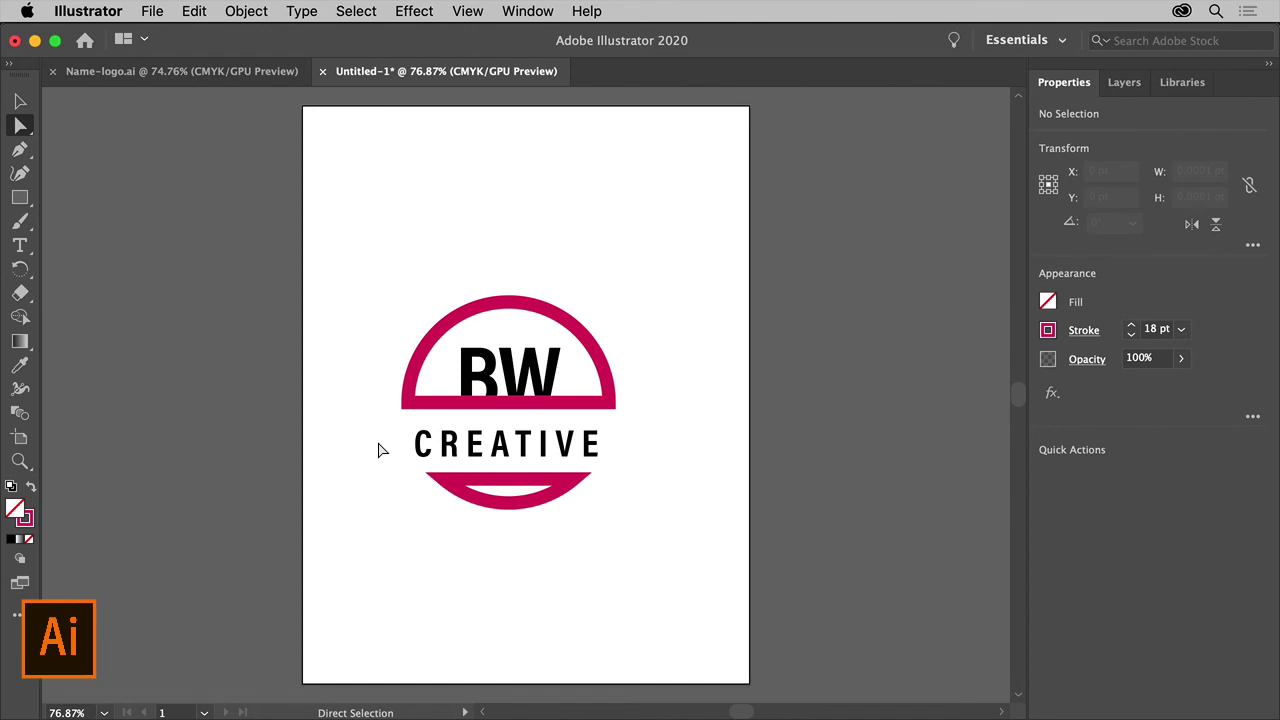
left_click(447, 410)
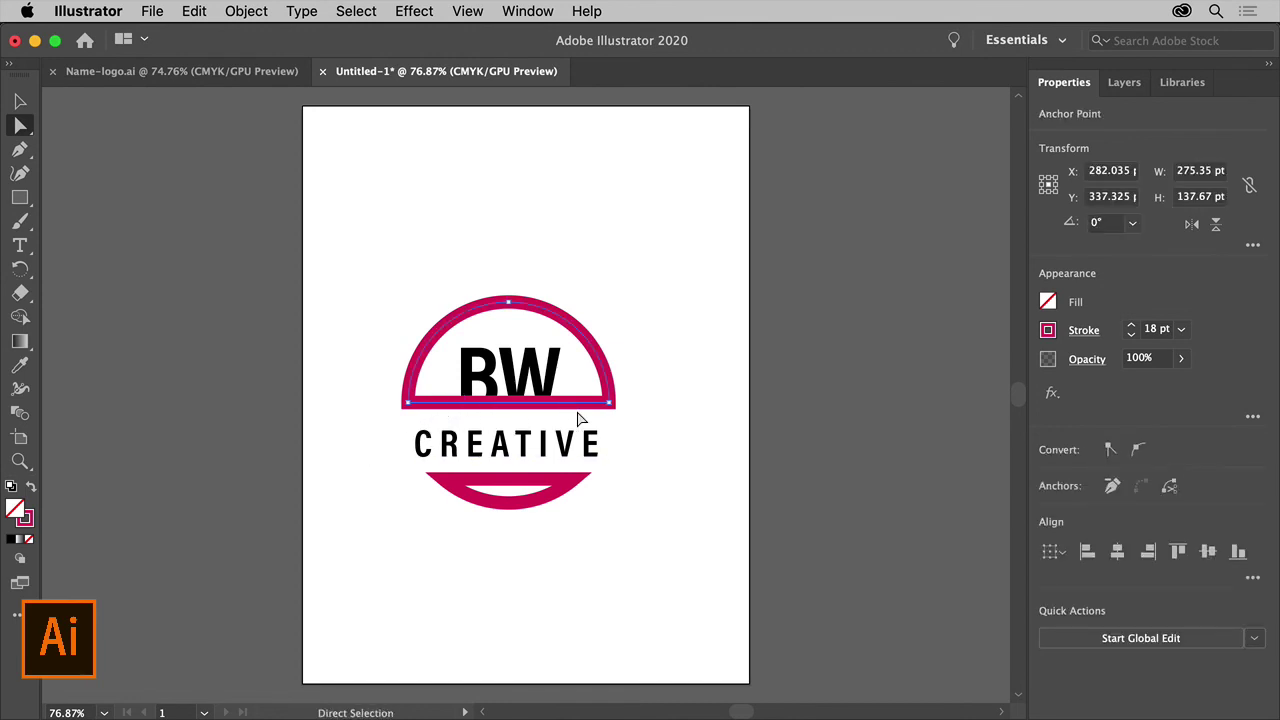
key("Delete")
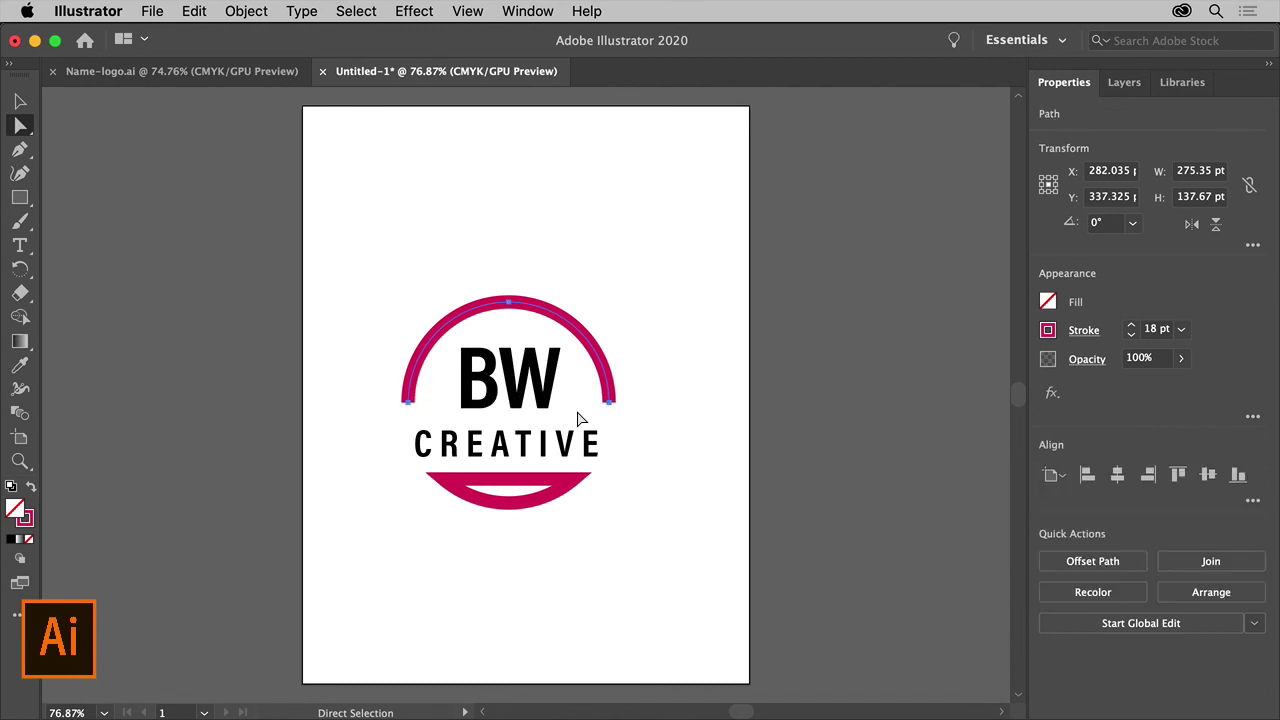
left_click(556, 485)
key("Delete")
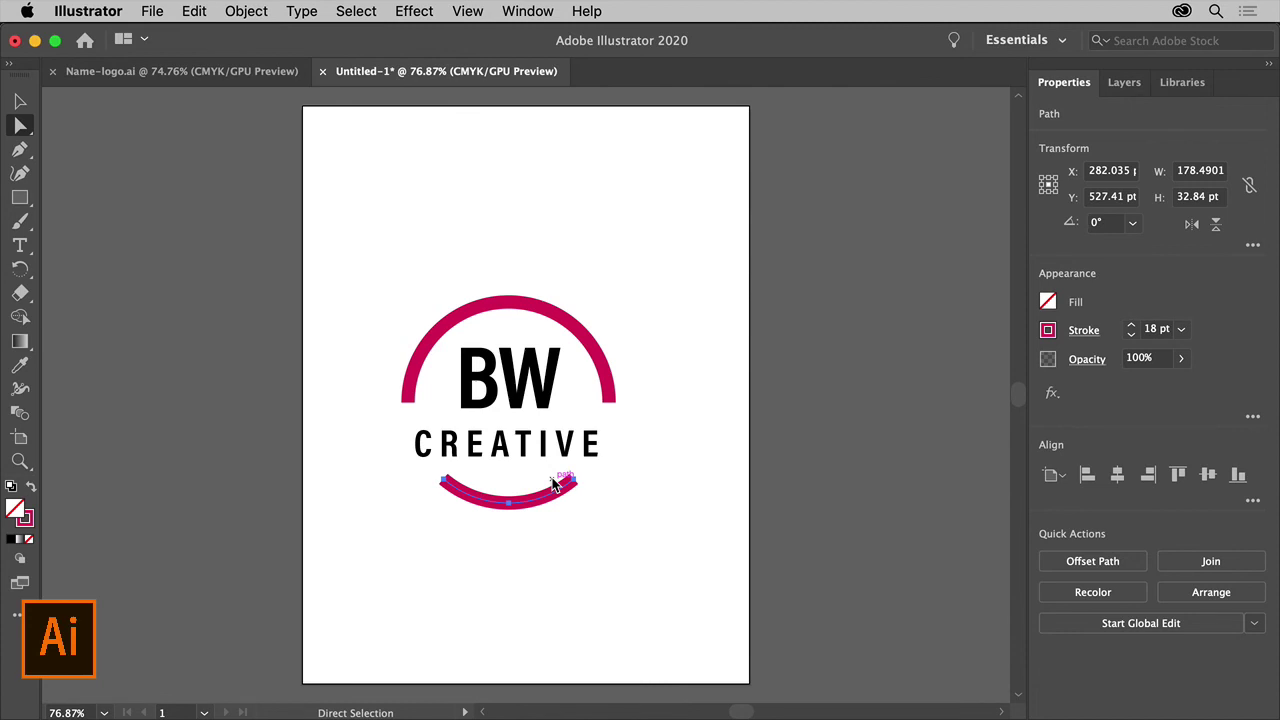
Step: Convert BW to outlines and drag the W's top-right anchor up and right toward the top arc
left_click(542, 392)
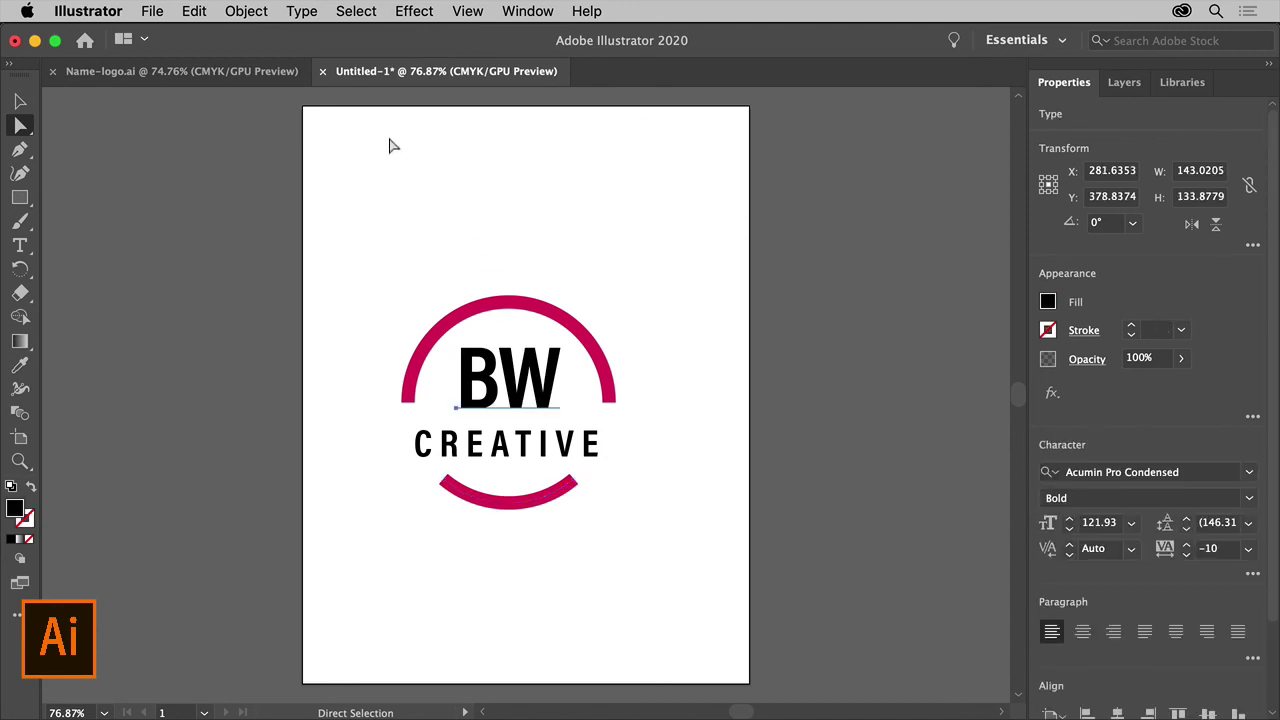
left_click(301, 11)
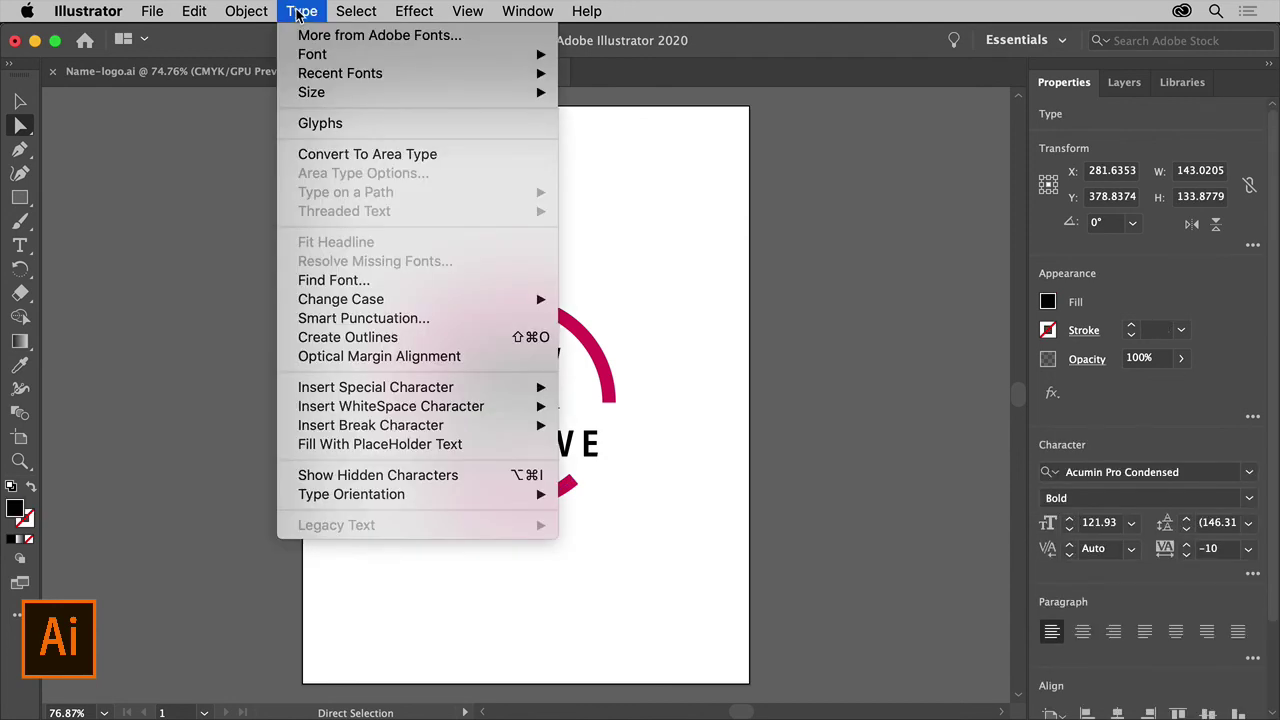
left_click(396, 340)
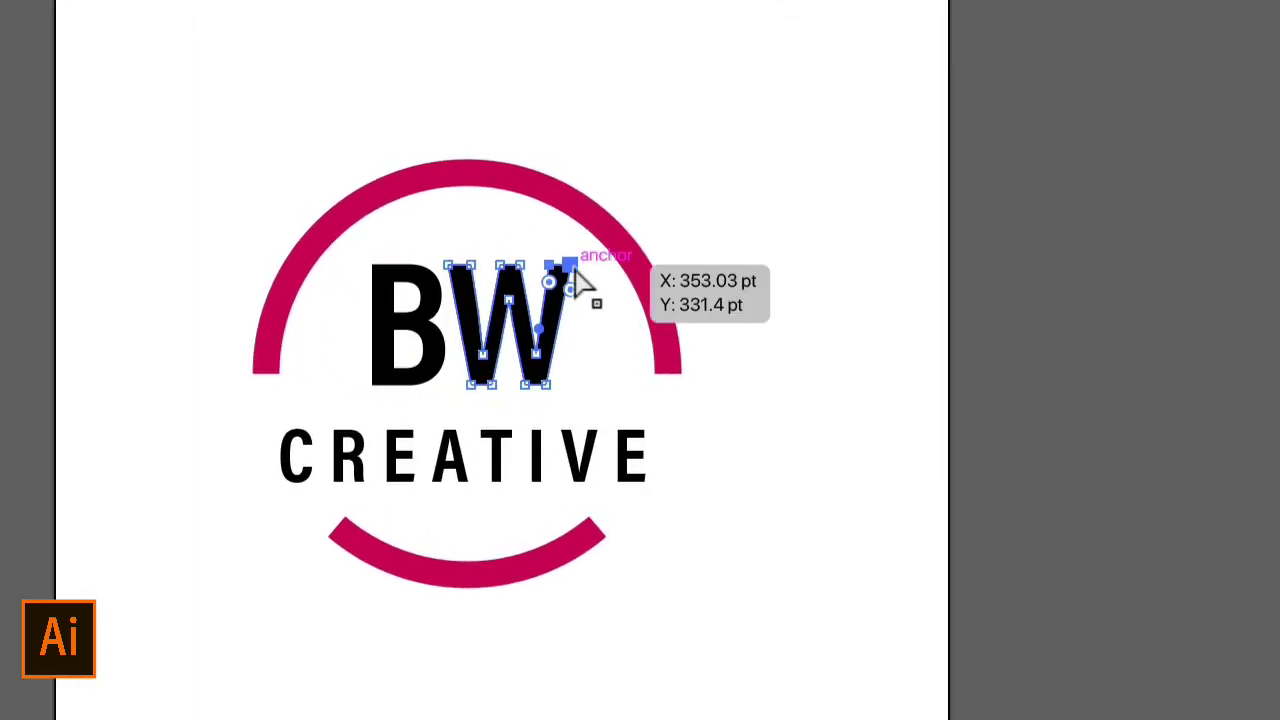
left_click_drag(575, 268, 588, 242)
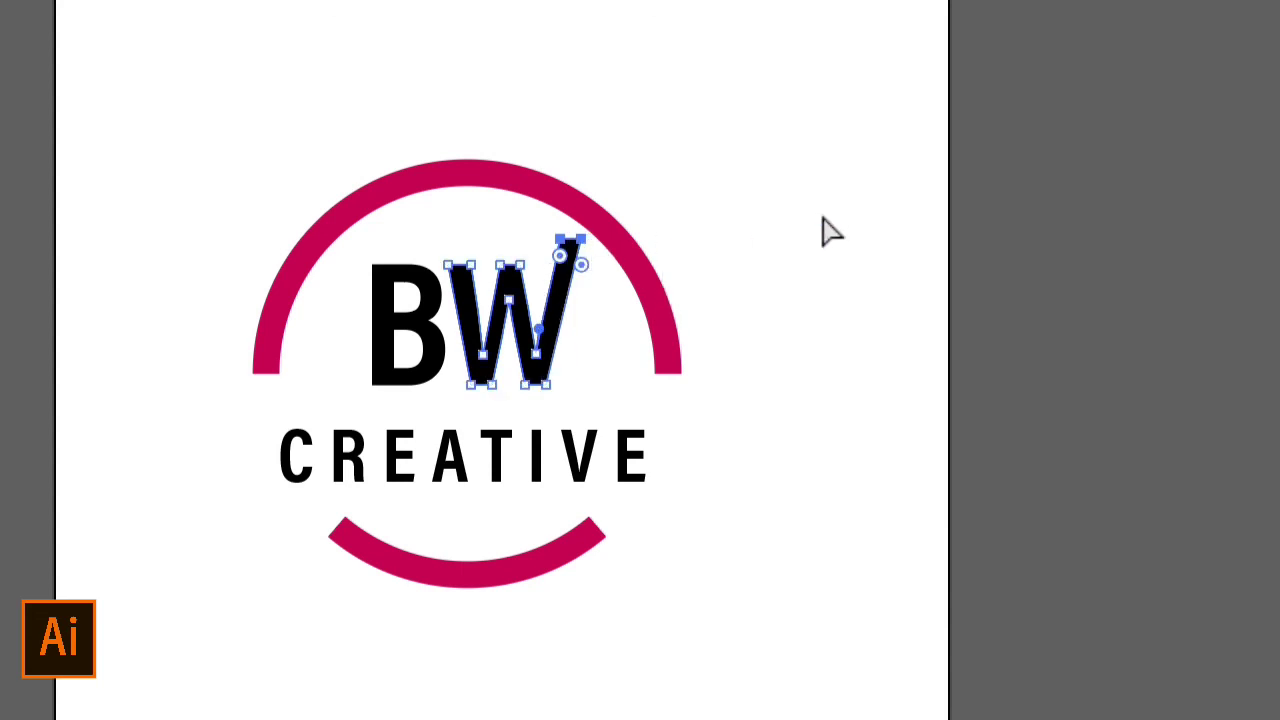
left_click(826, 230)
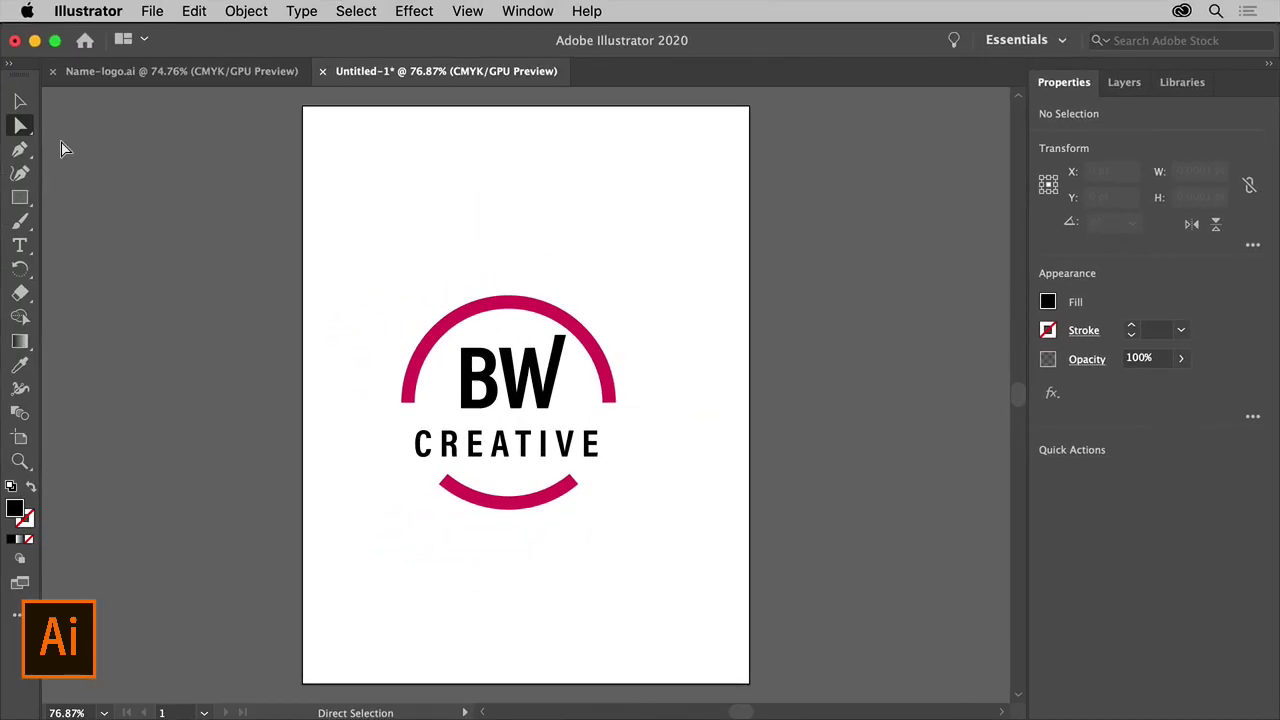
Step: Select the whole logo, open Export Selection, and set the asset format to PNG at 1x
left_click(19, 102)
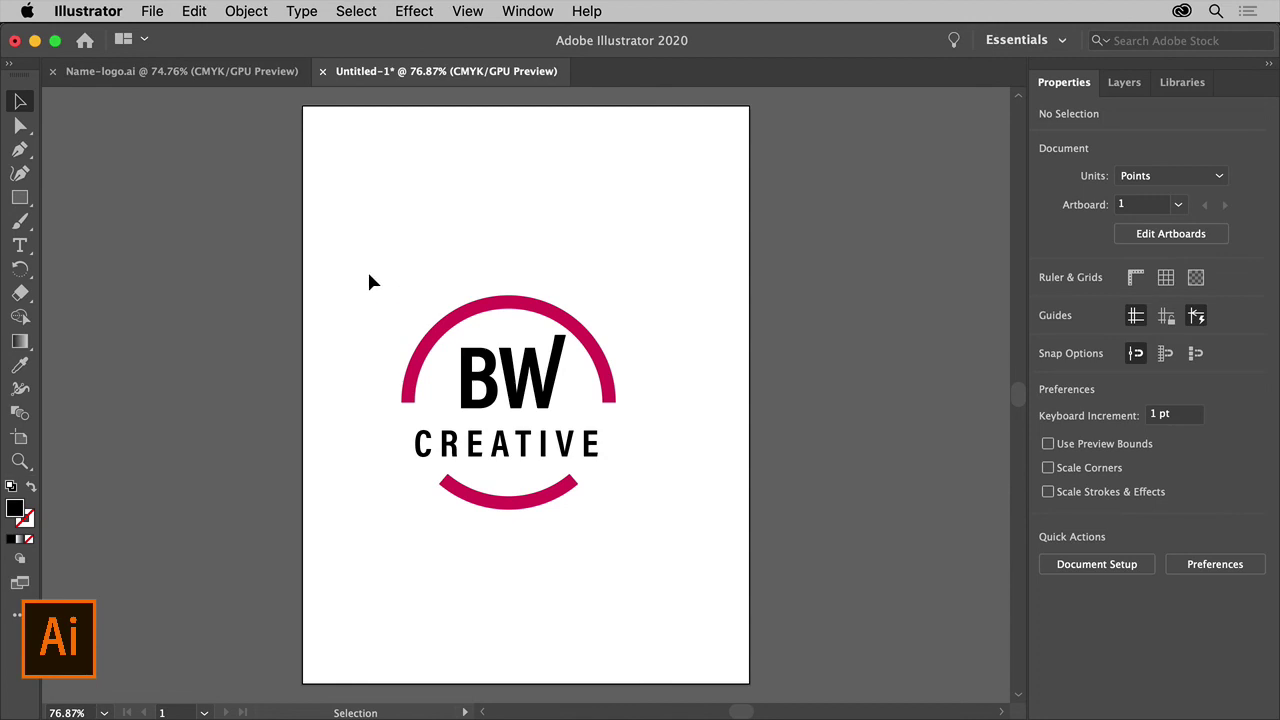
left_click_drag(369, 282, 690, 567)
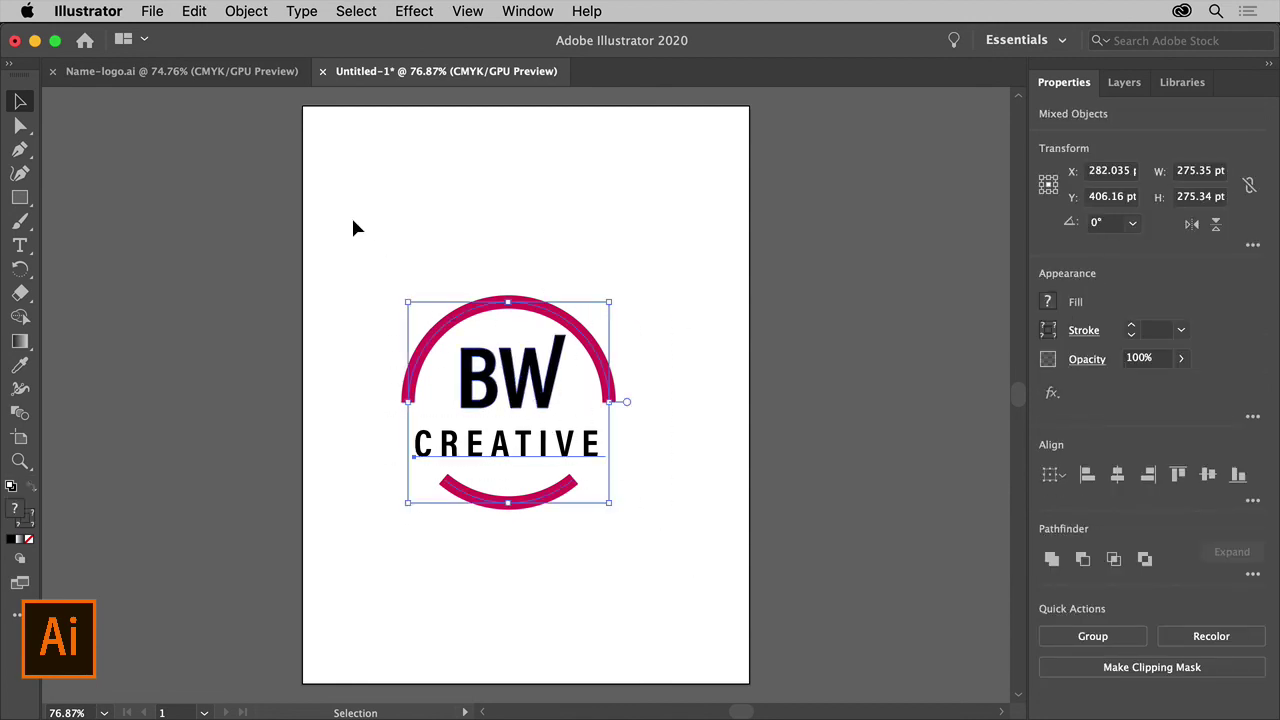
left_click(162, 14)
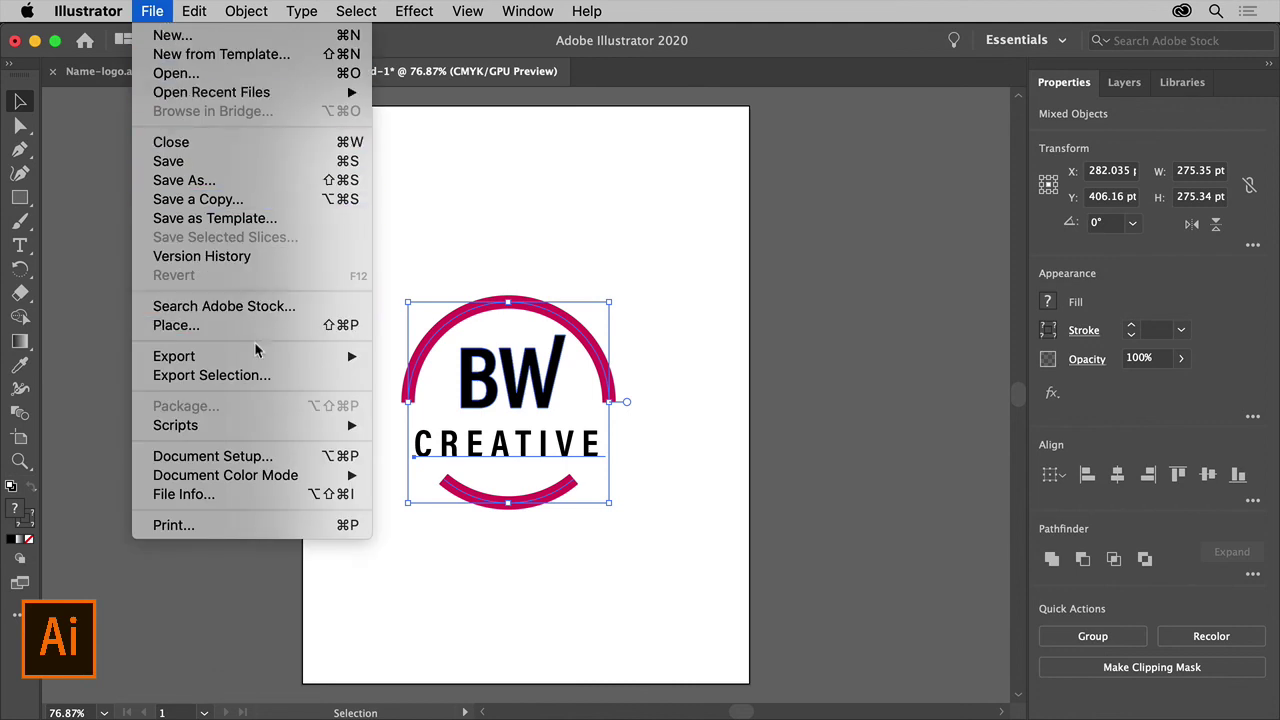
left_click(267, 376)
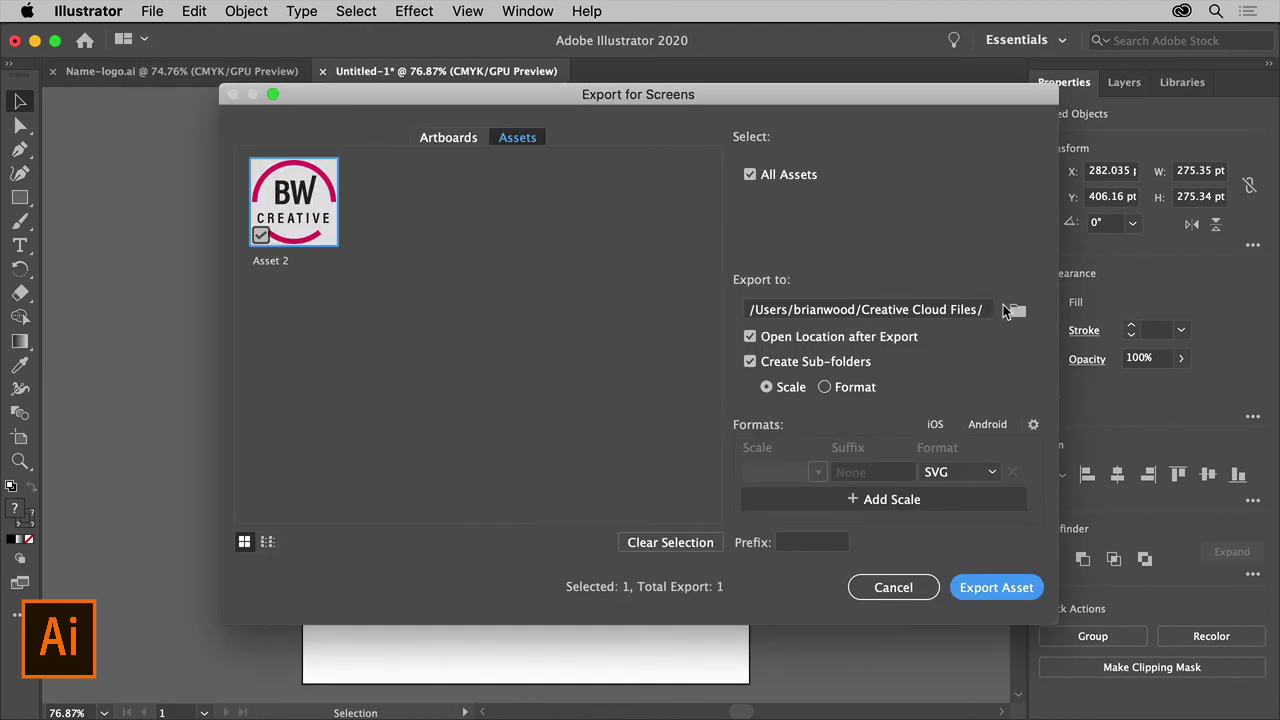
left_click(992, 473)
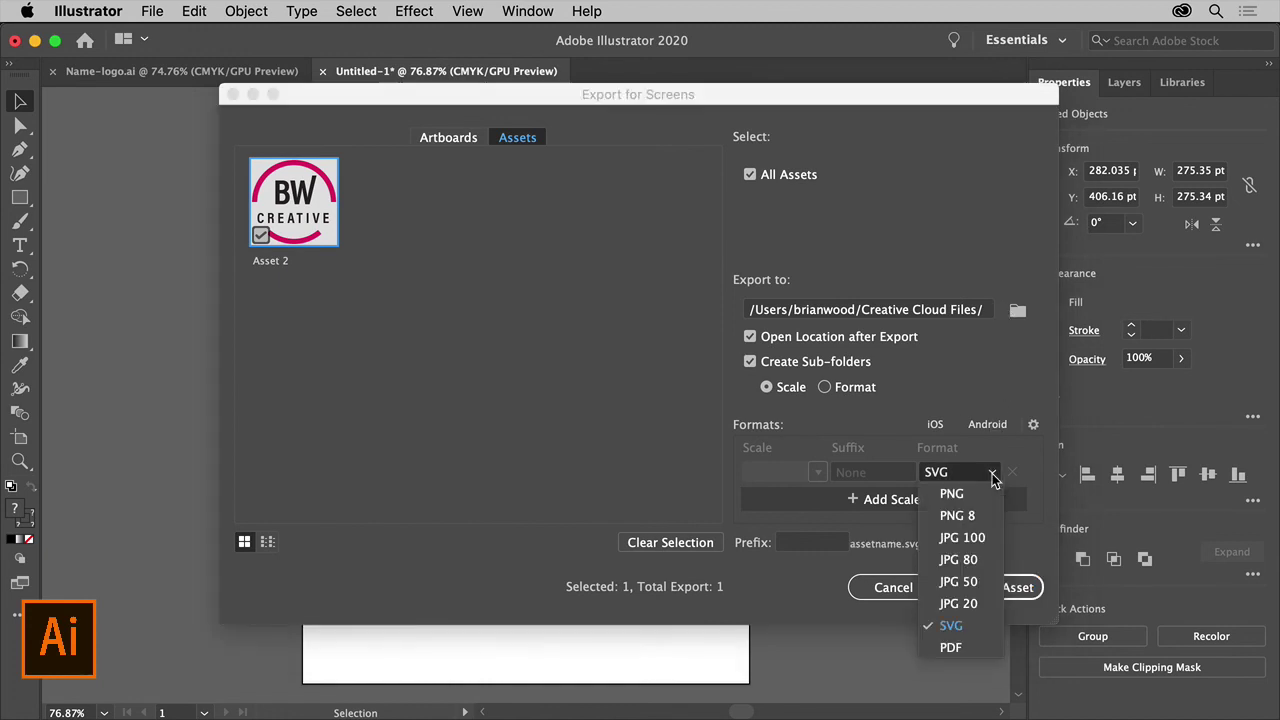
left_click(989, 496)
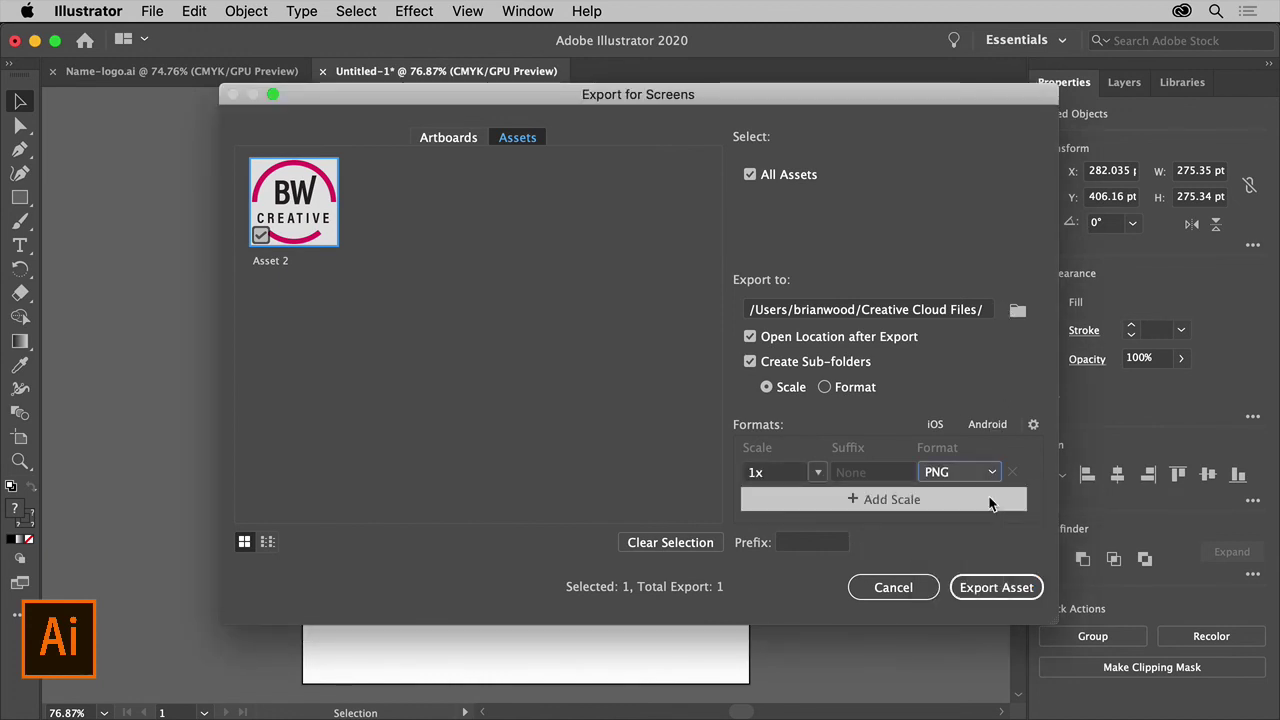